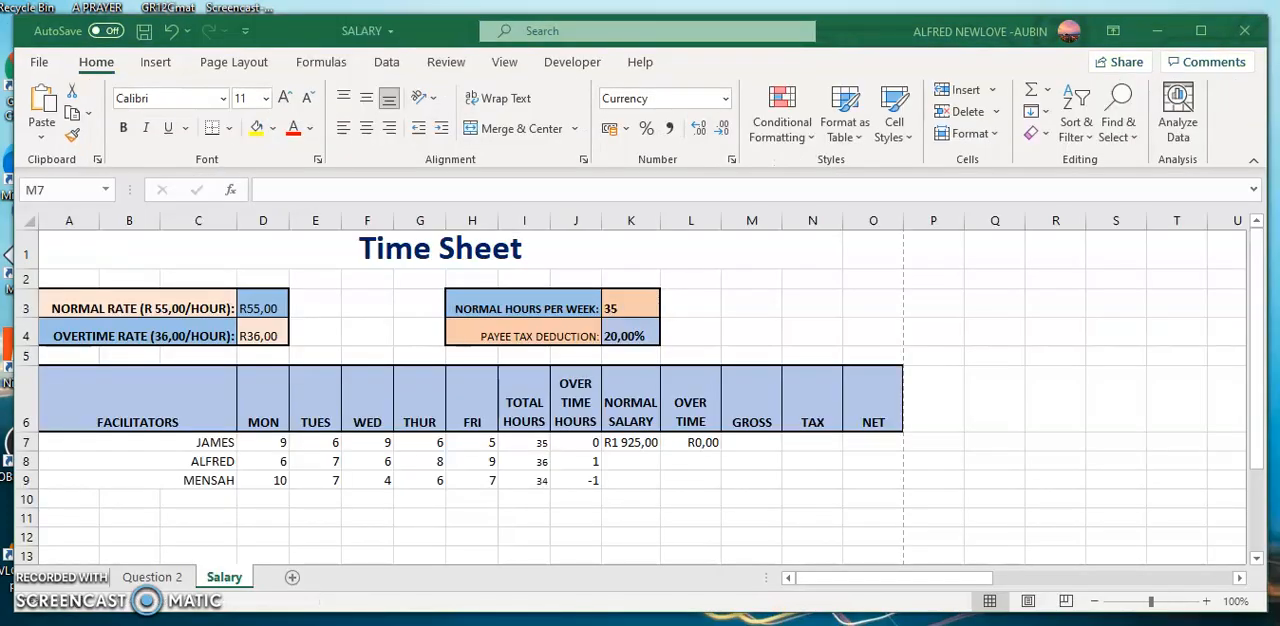
Review the existing normal salary formula in K7 and the overtime formula in L7.
click(750, 441)
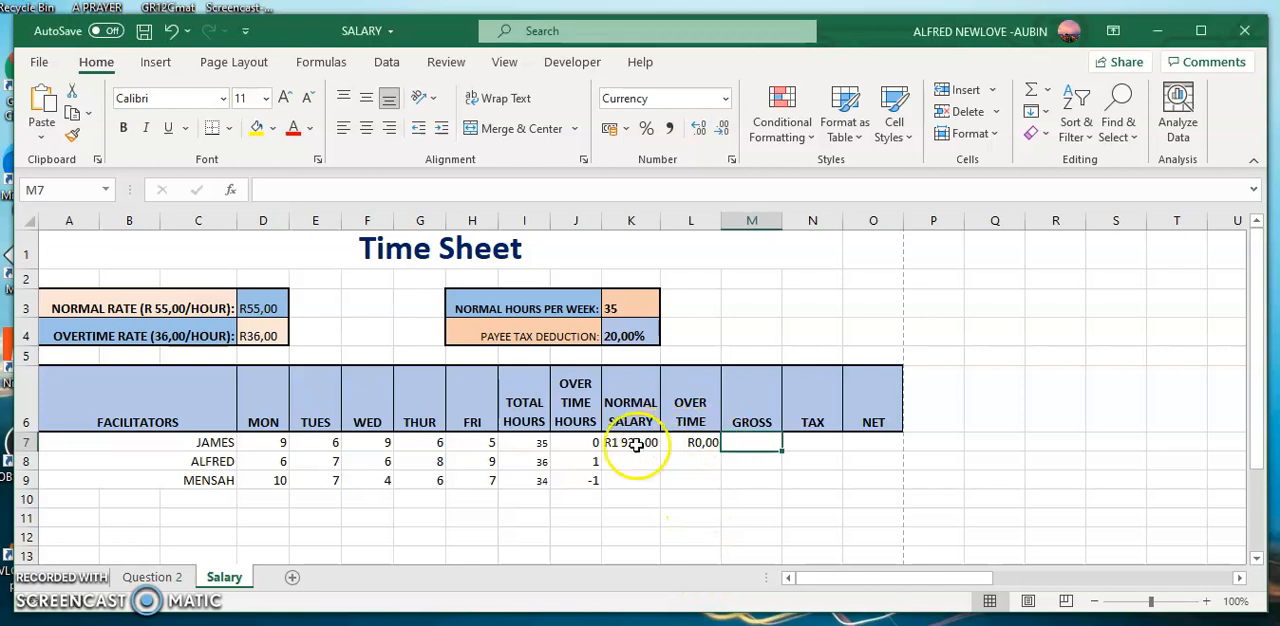
click(630, 443)
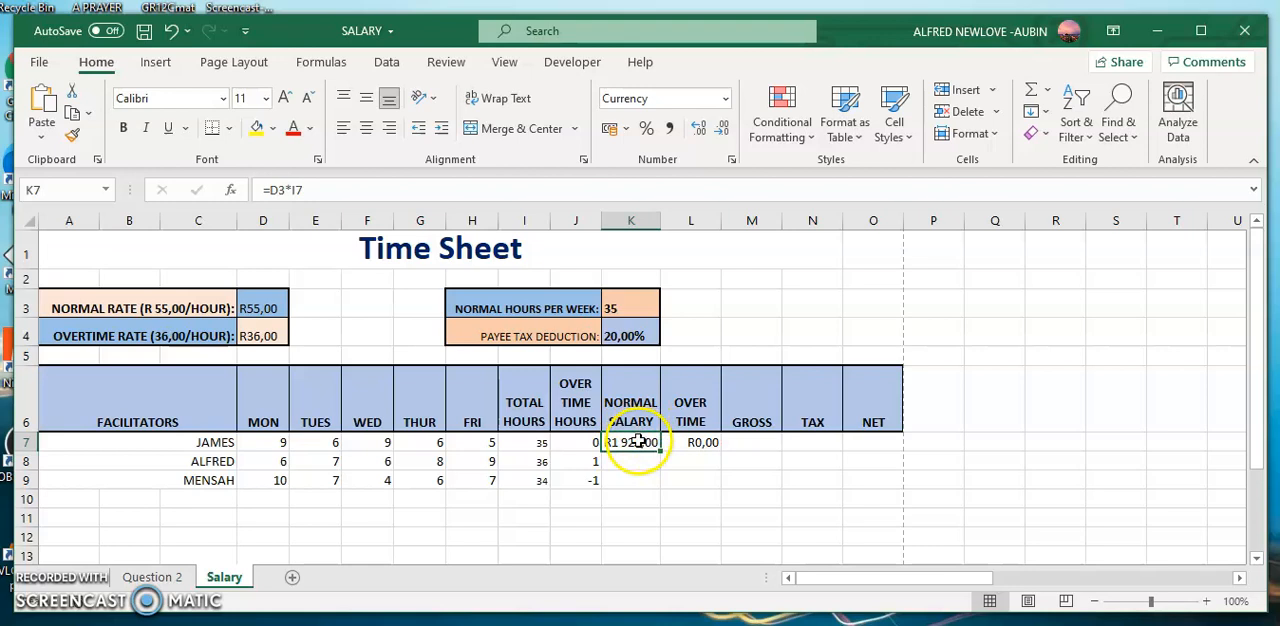
click(380, 178)
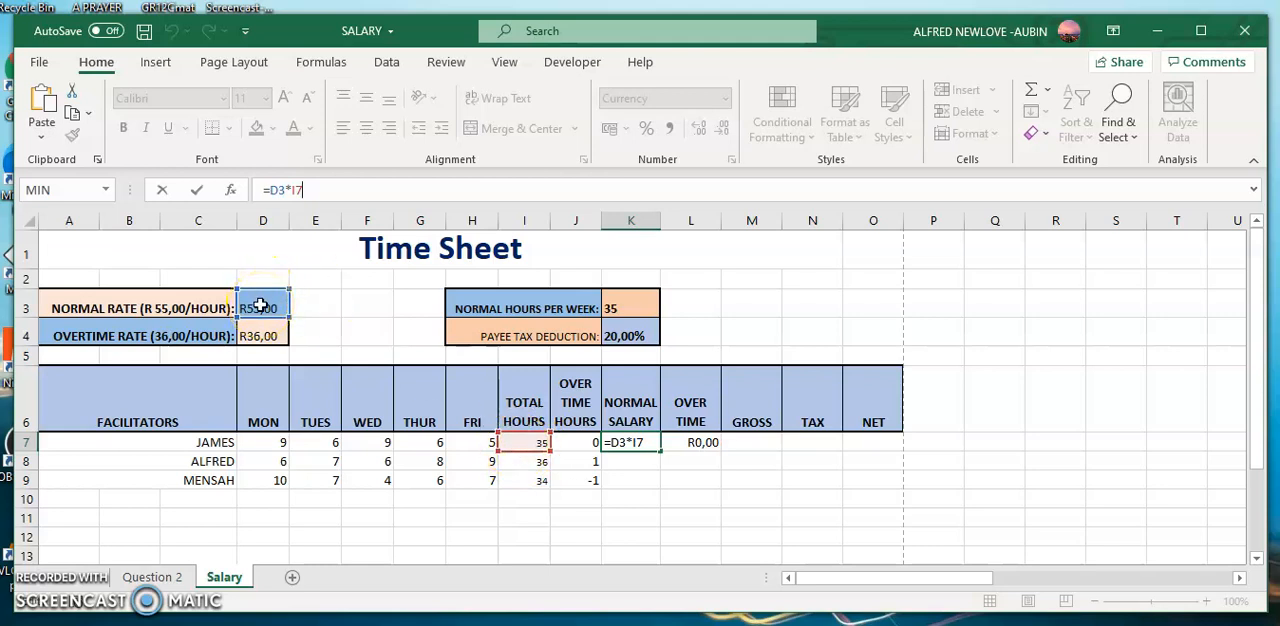
key(Return)
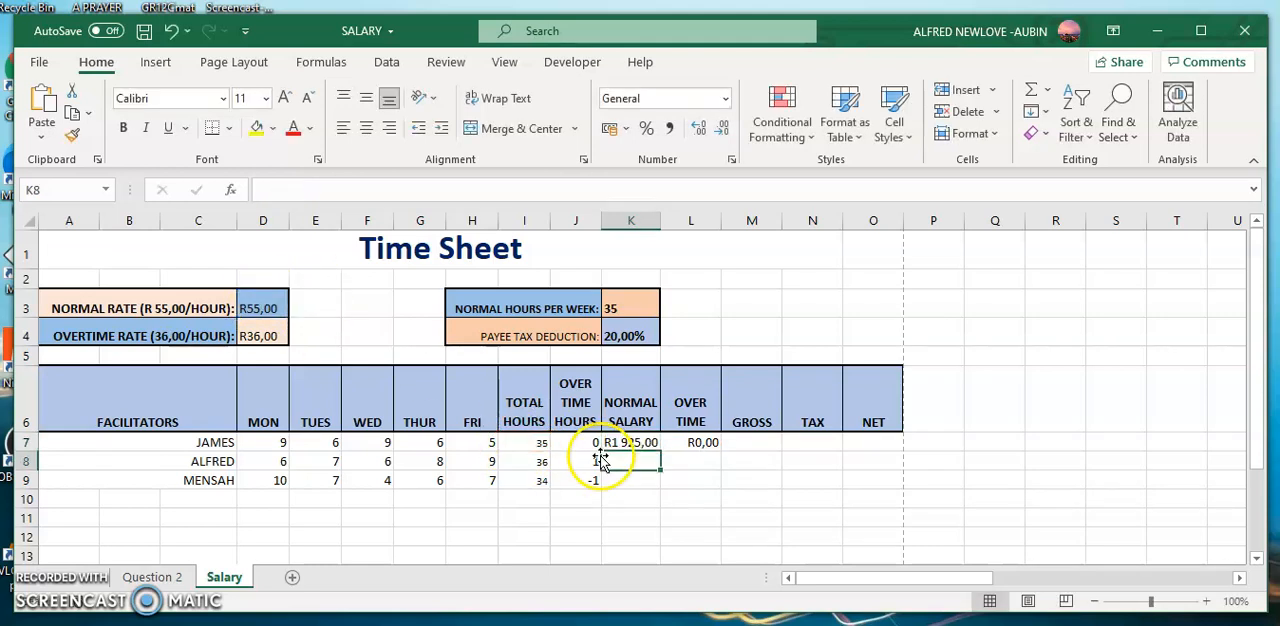
click(694, 441)
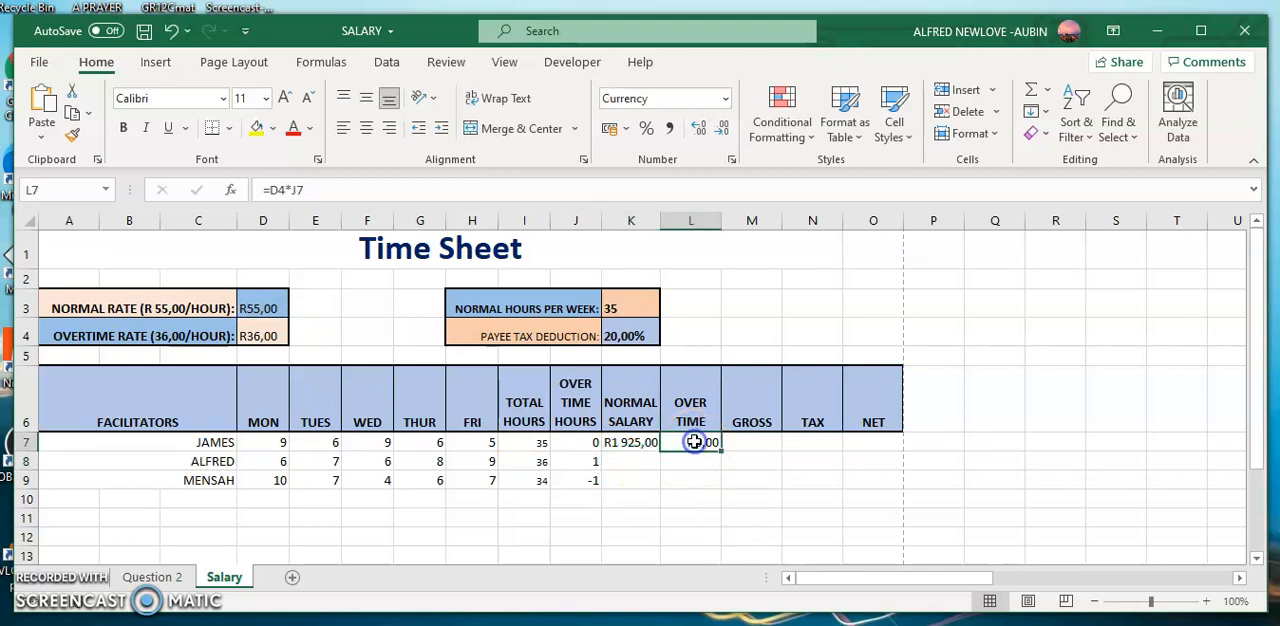
click(331, 181)
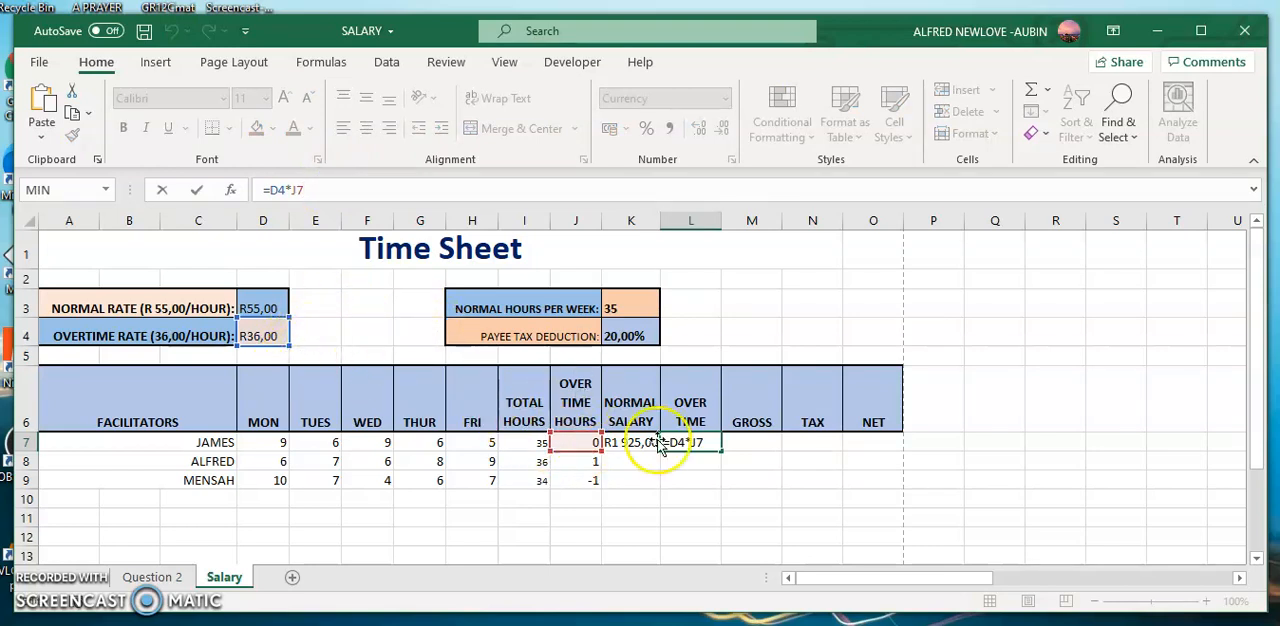
click(696, 465)
Make the total hours reference absolute in the K7 normal salary formula, as =D3*$I$7.
key(Up)
key(Left)
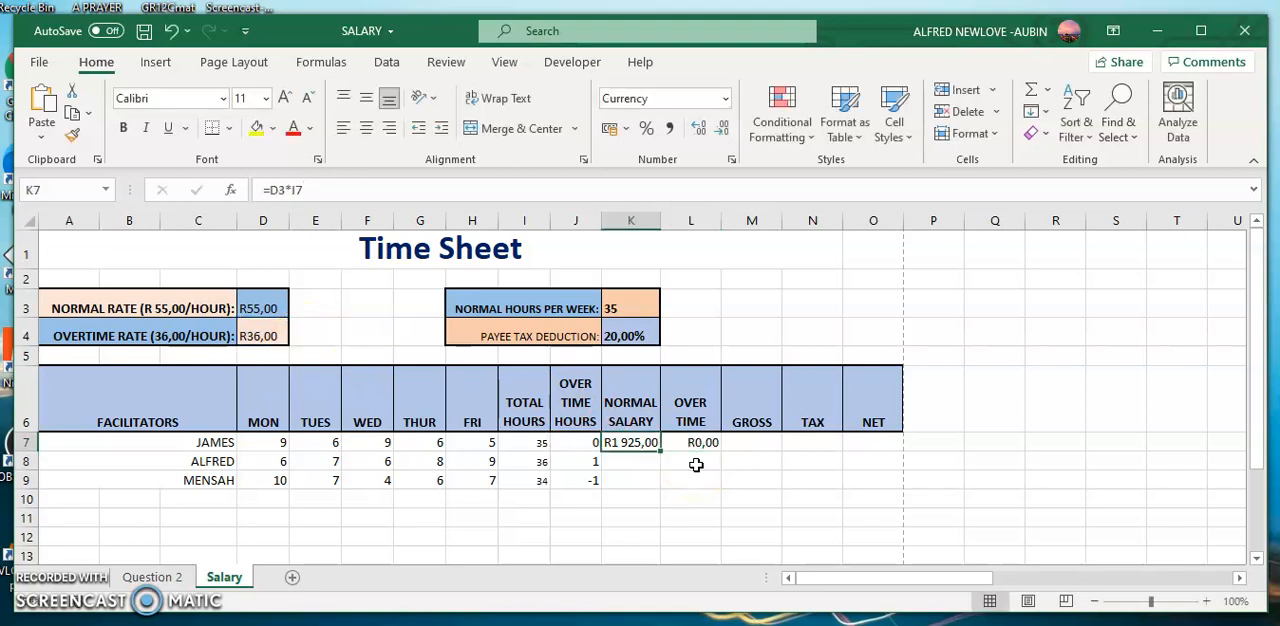
click(292, 189)
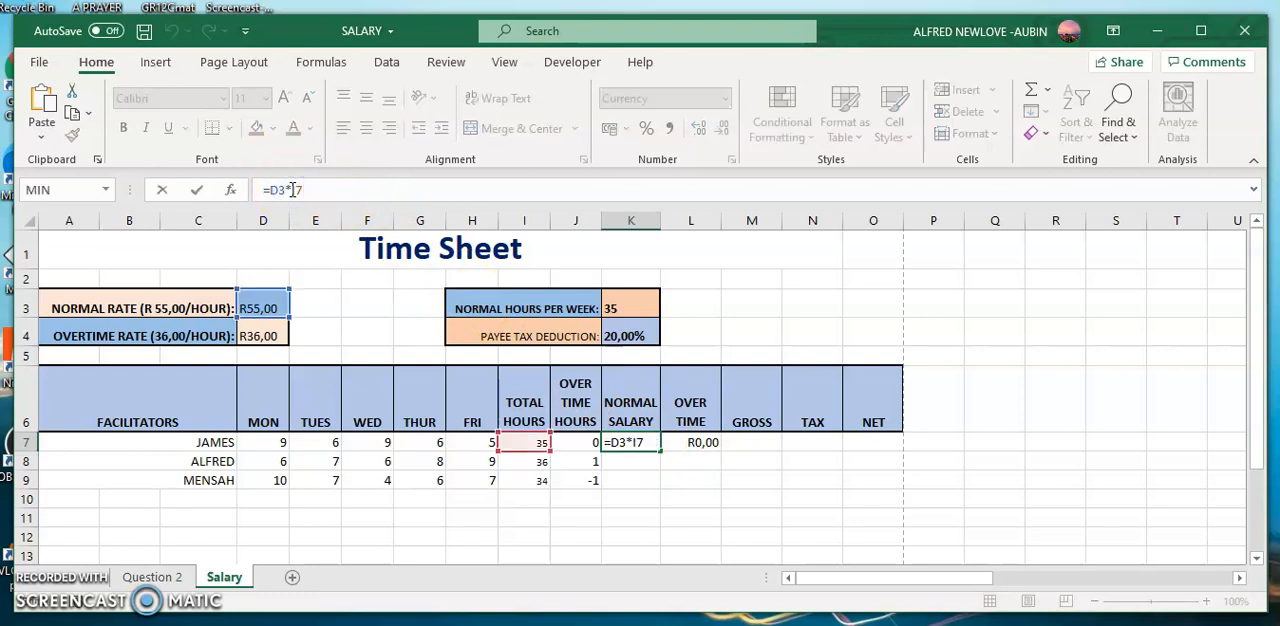
text($I$)
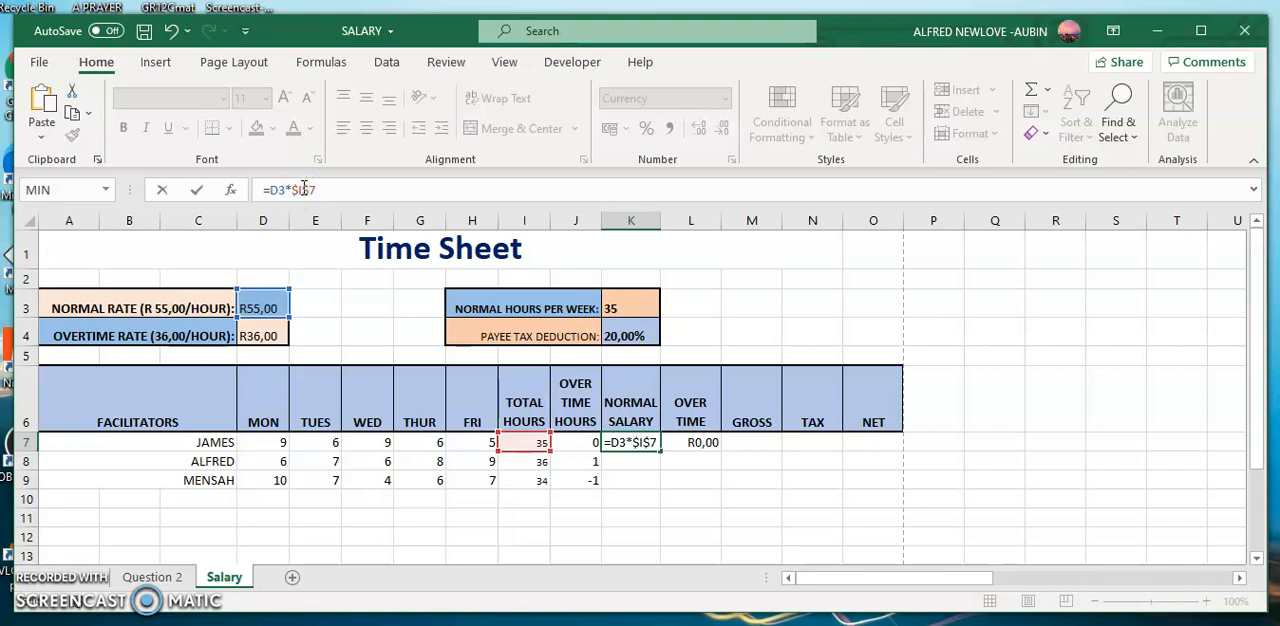
key(Return)
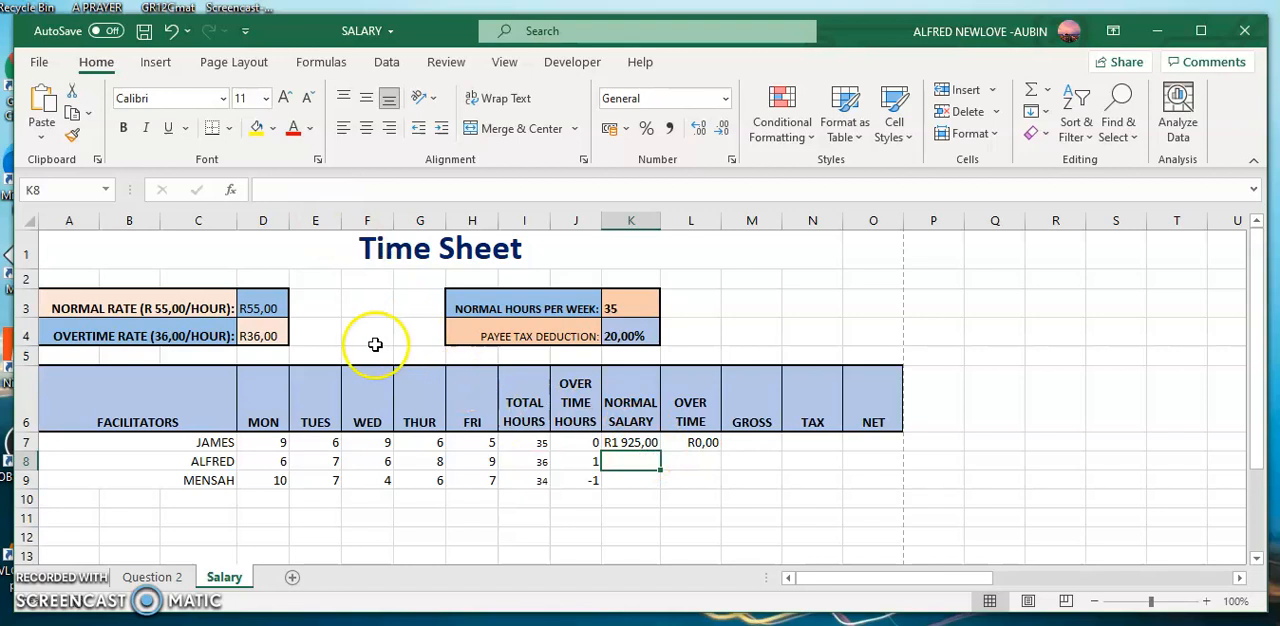
click(630, 440)
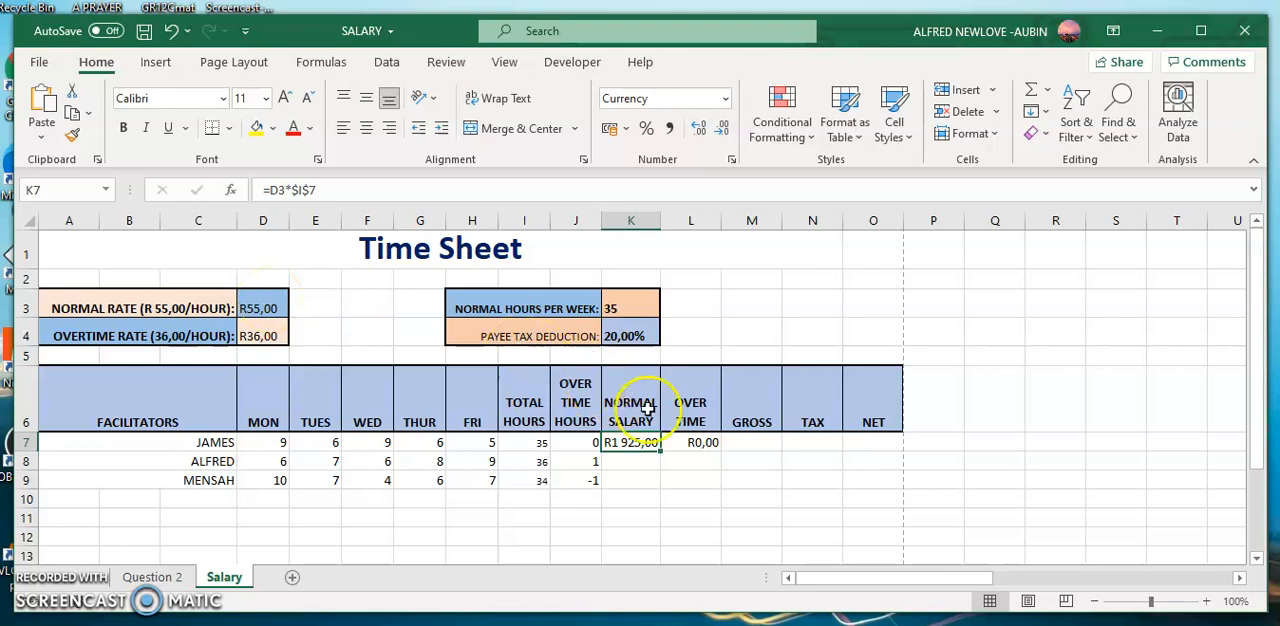
Edit the overtime pay formula in L7 to use an absolute overtime rate reference: =$D$4*J7.
click(703, 441)
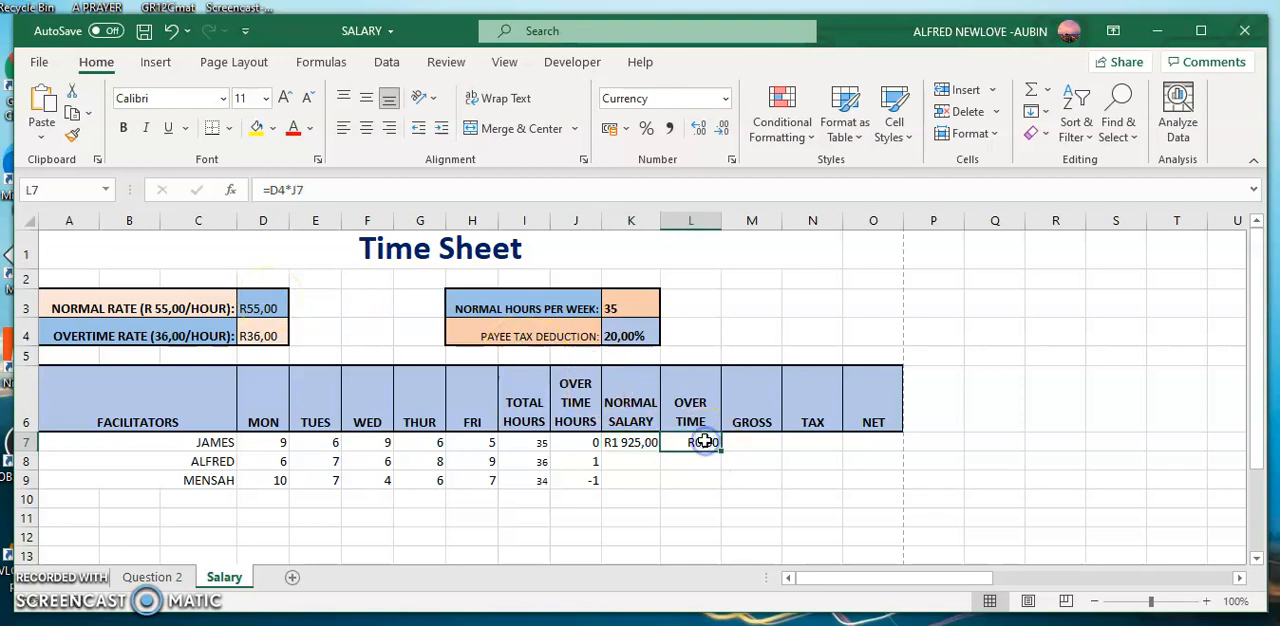
click(439, 188)
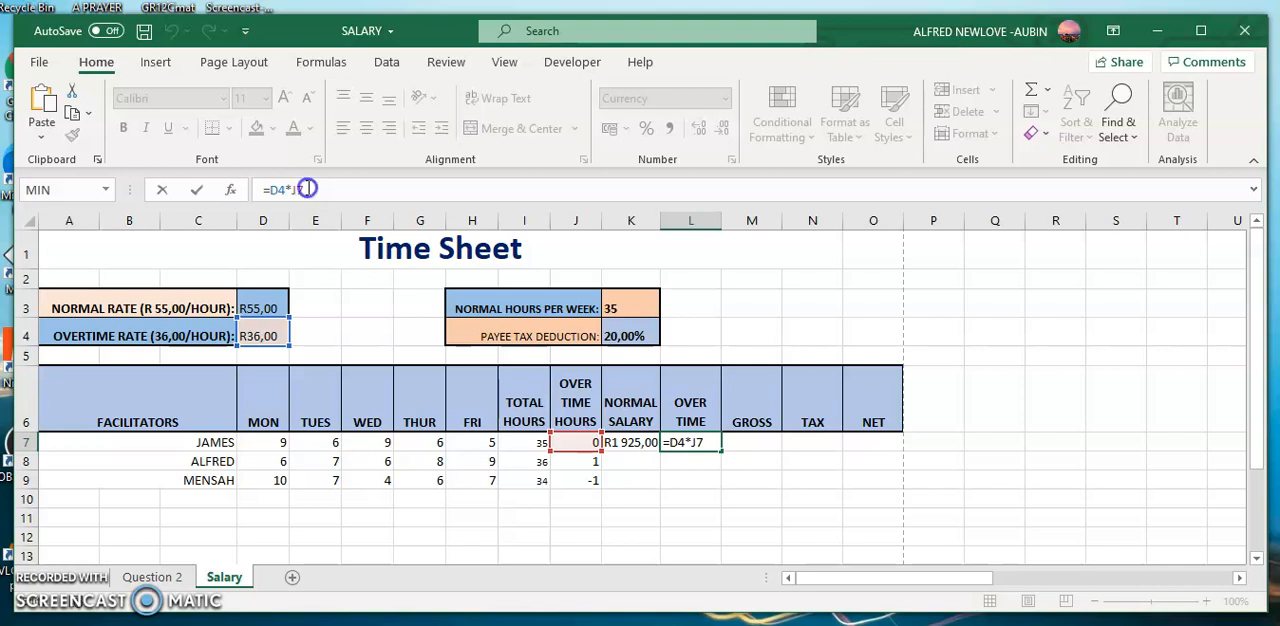
key(BackSpace)
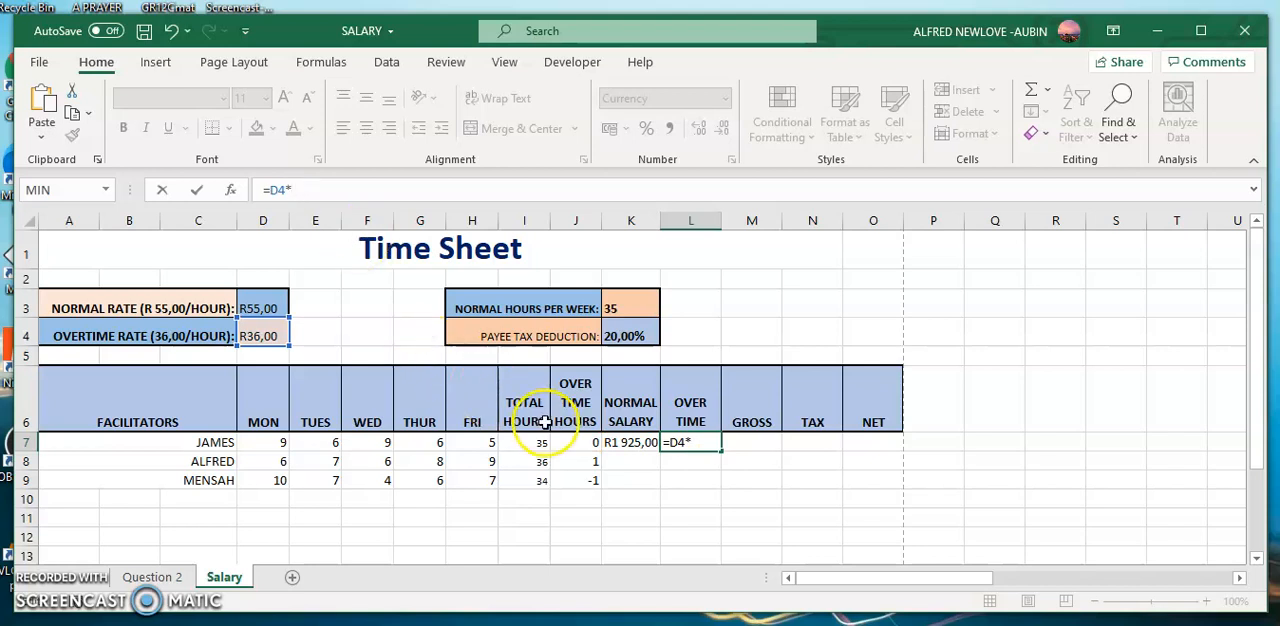
click(581, 443)
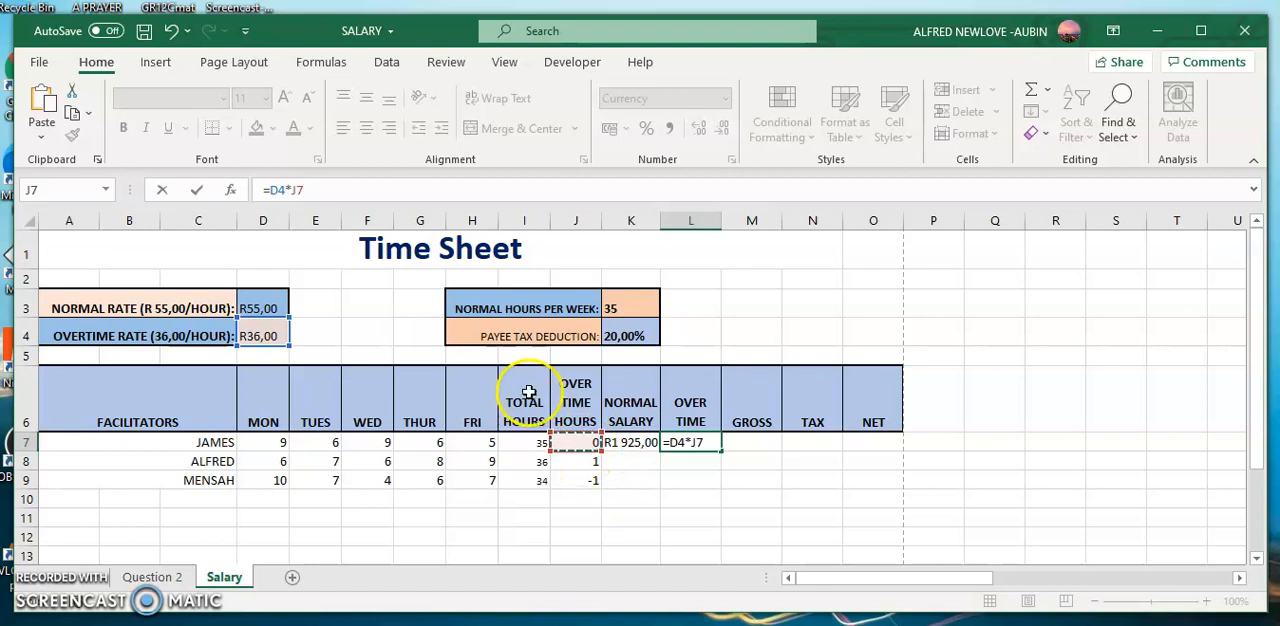
click(283, 190)
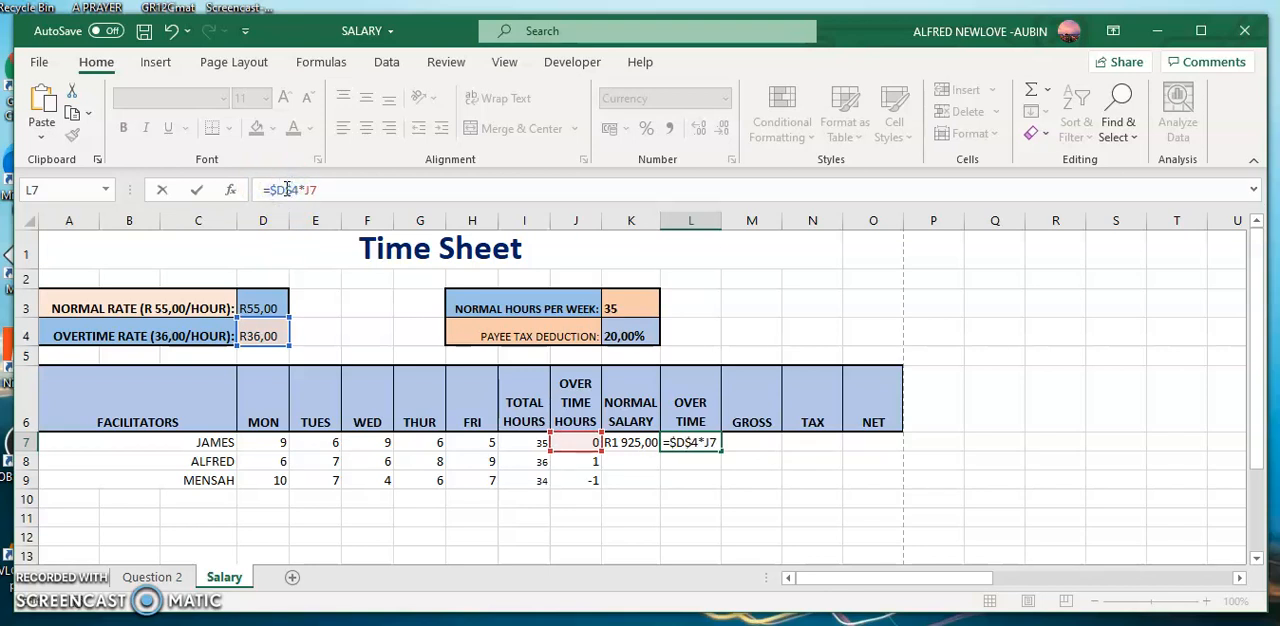
key(Return)
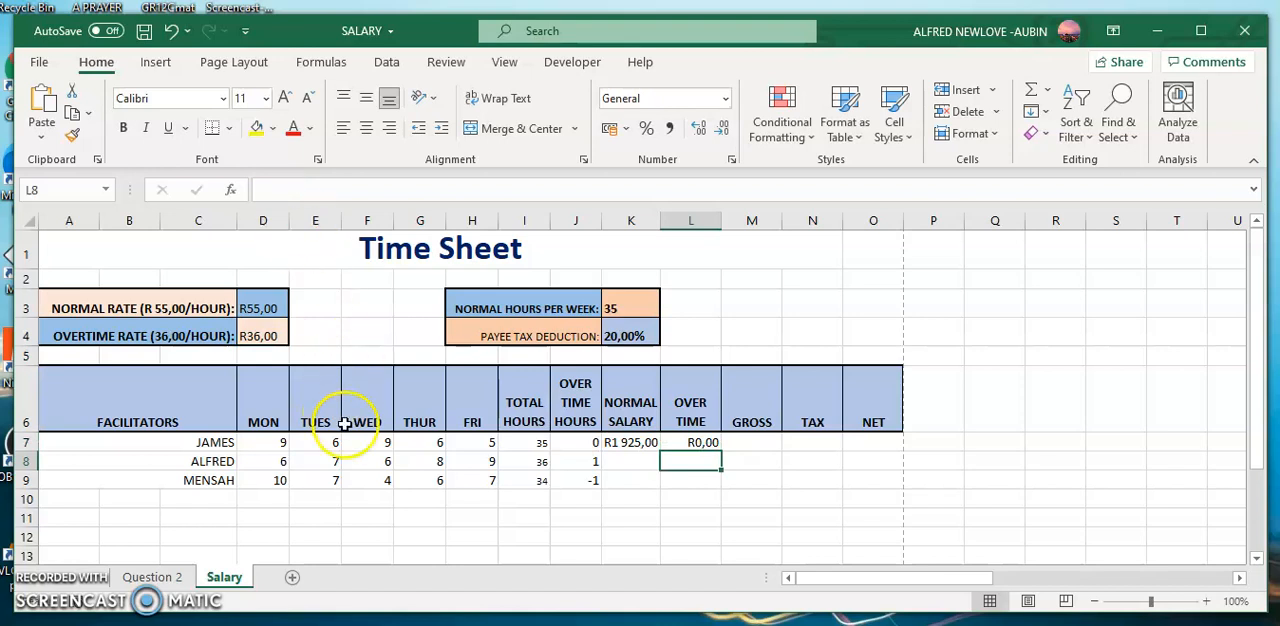
Change the normal salary formula in K7 to =$D$3*I7, with the rate absolute and the total hours relative.
click(630, 442)
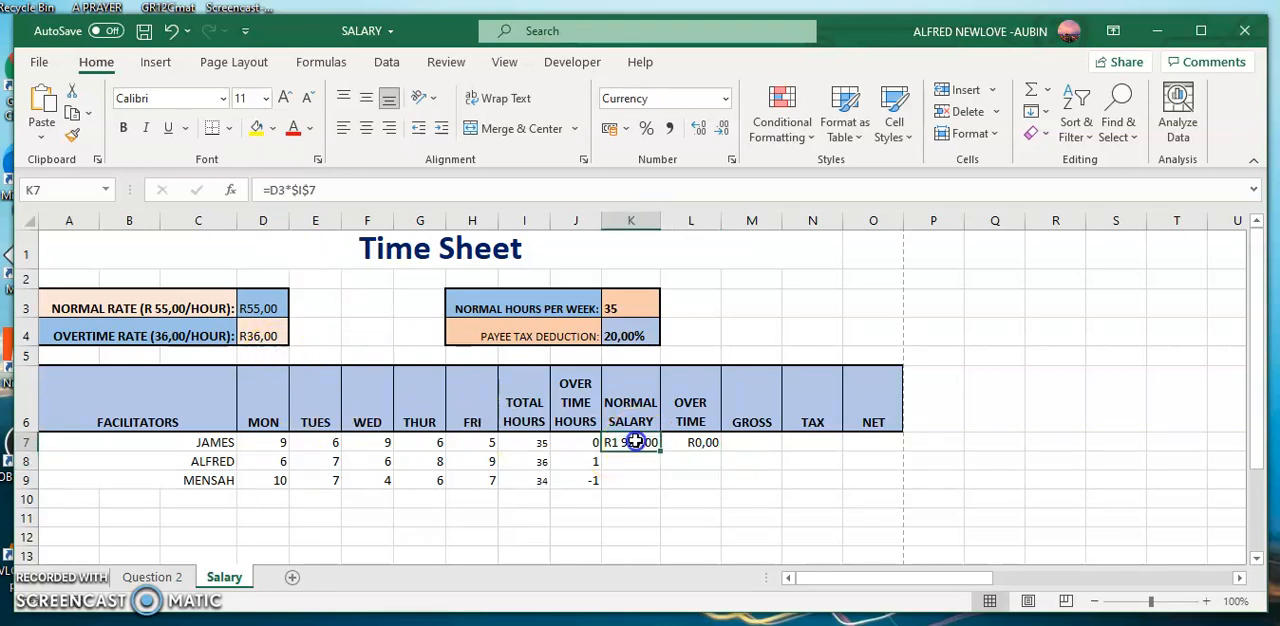
click(372, 184)
click(307, 187)
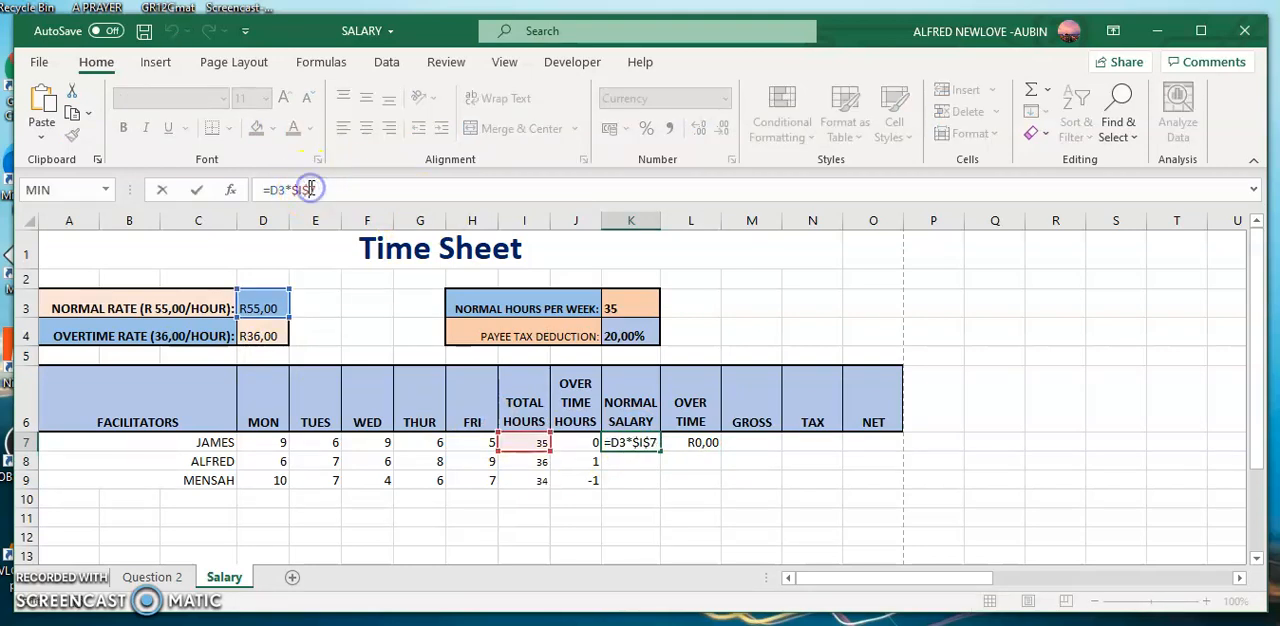
click(298, 190)
key(BackSpace)
click(275, 190)
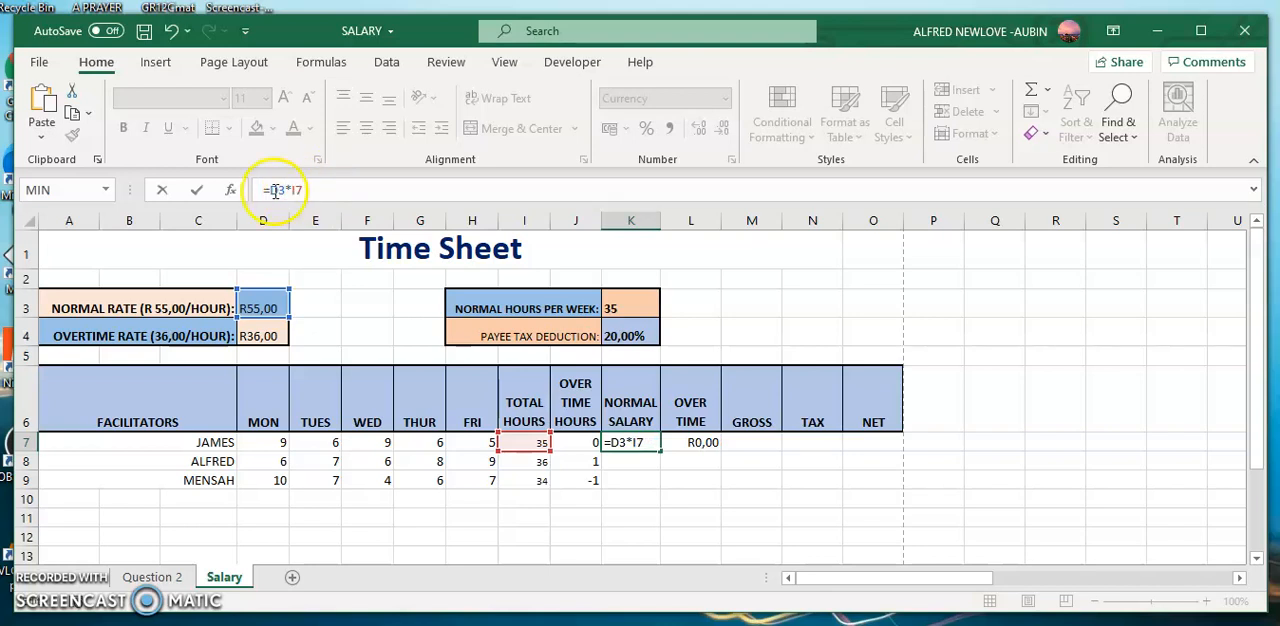
text($D)
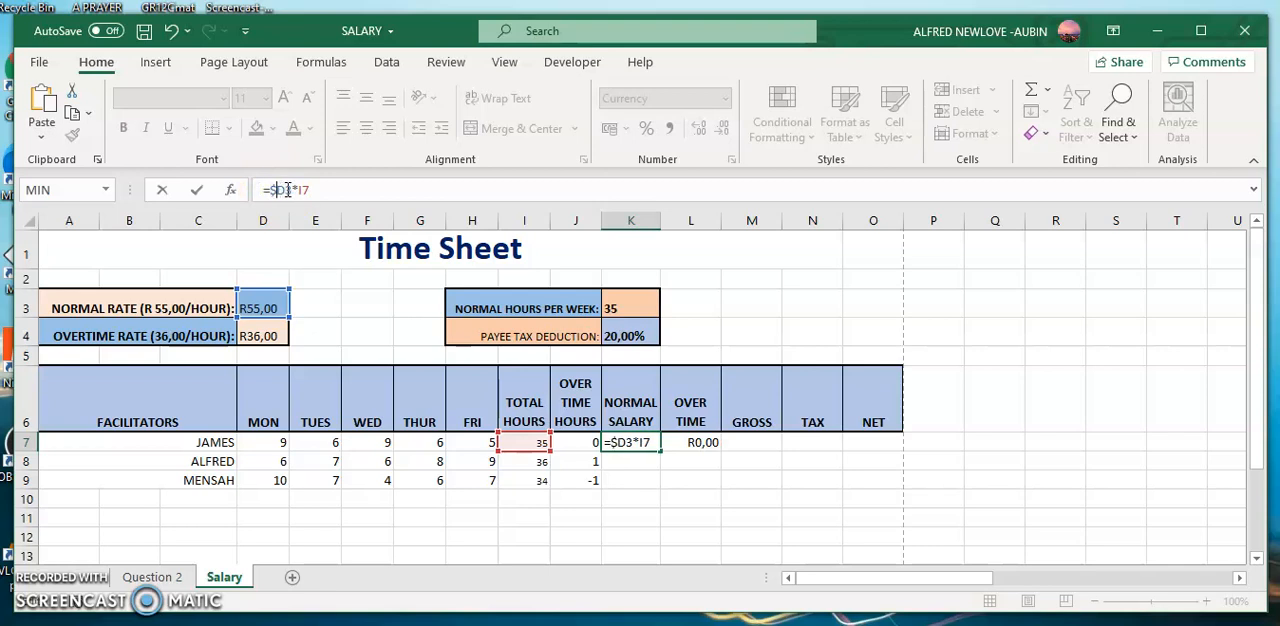
text($)
key(Return)
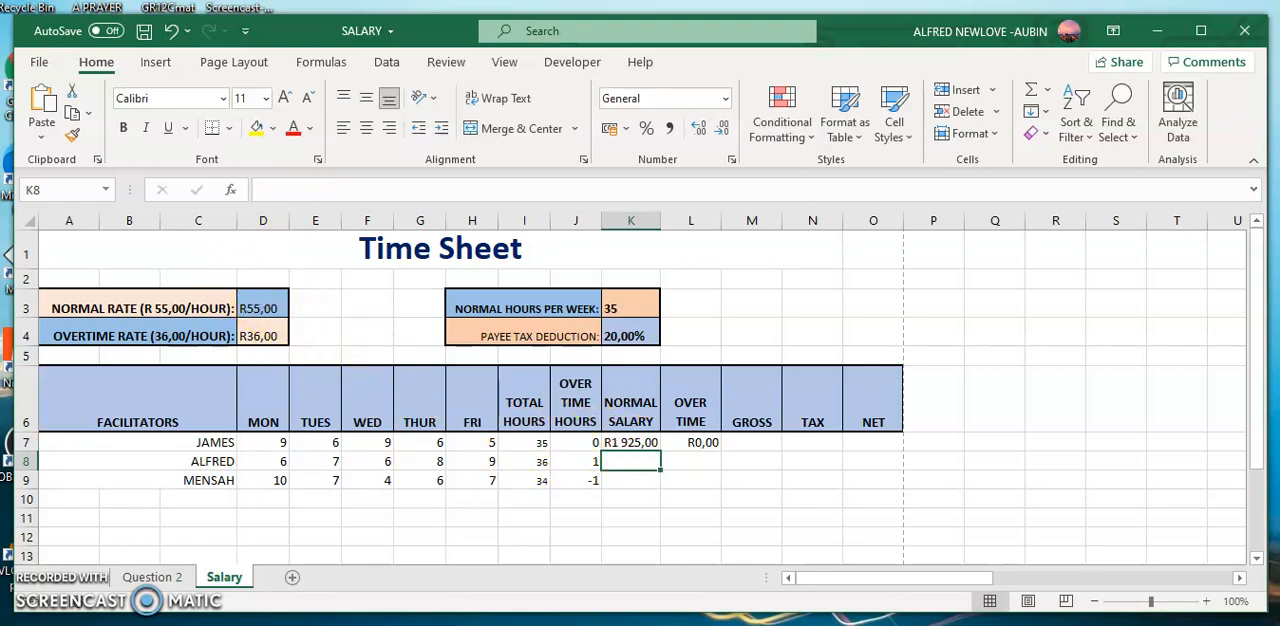
Calculate the gross pay in M7 by adding normal salary and overtime with =K7+L7.
click(759, 440)
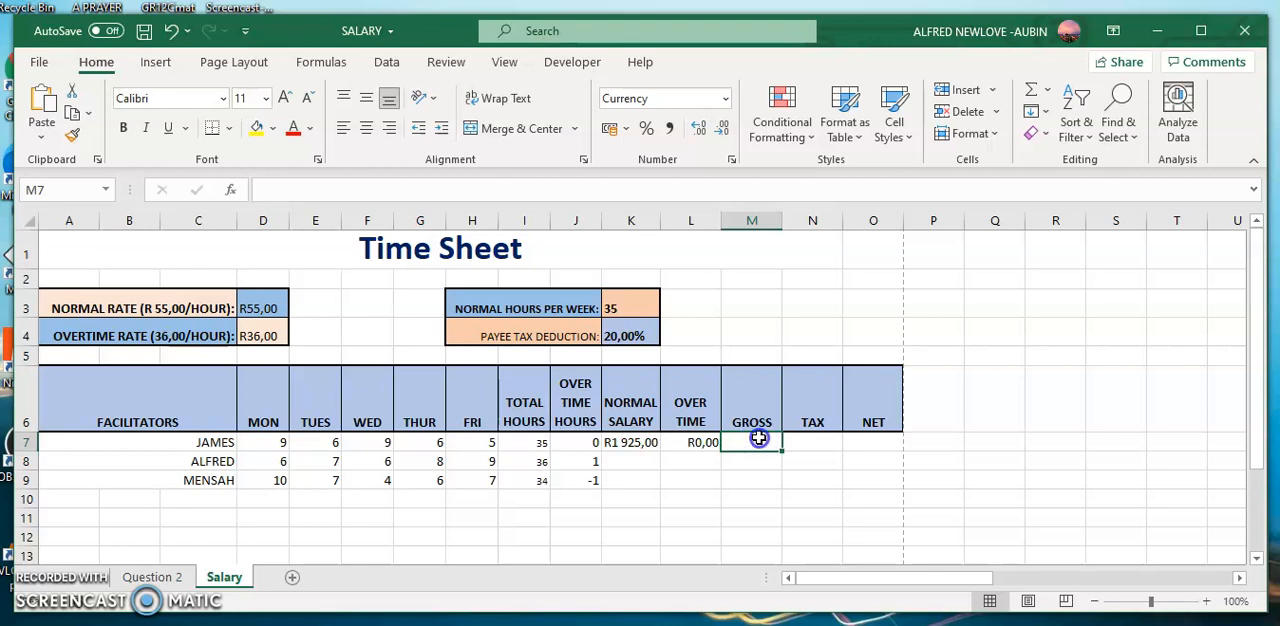
text(=)
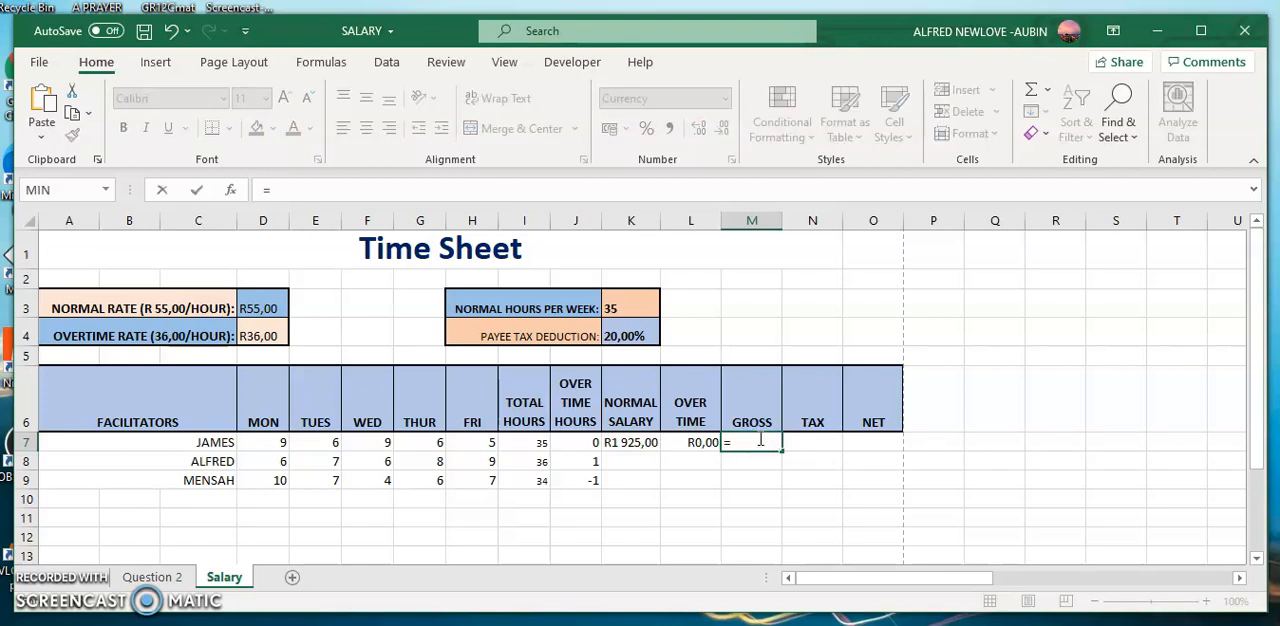
click(632, 442)
text(+)
click(702, 441)
key(Return)
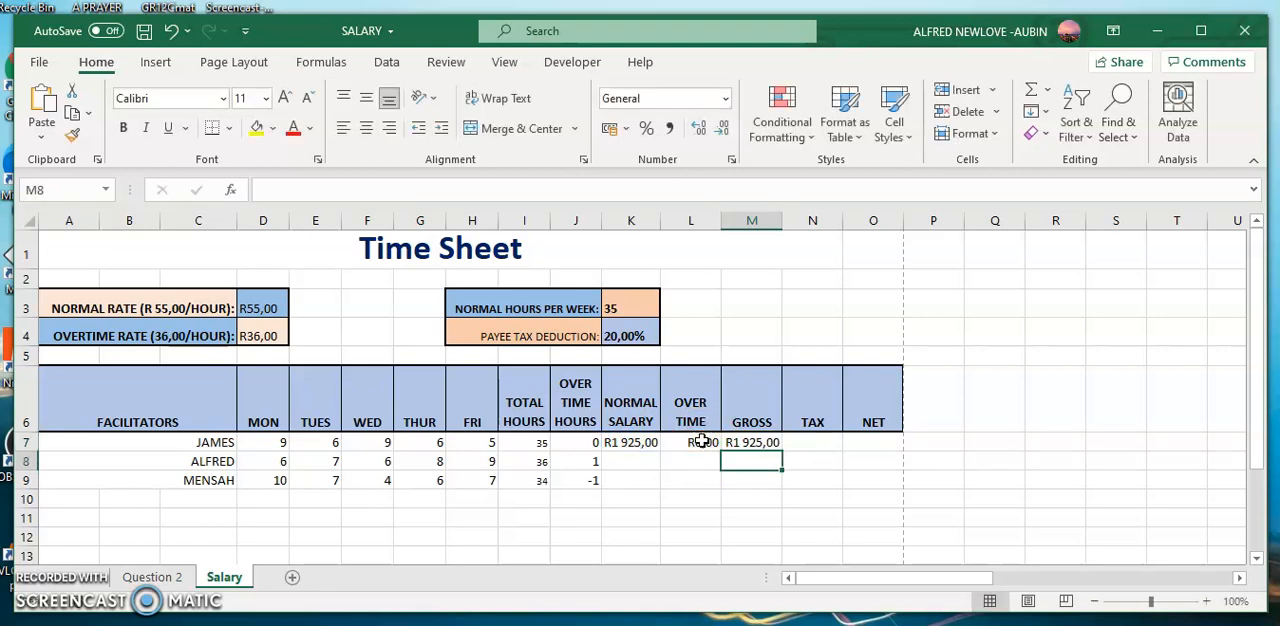
Calculate the tax in N7 by multiplying the gross pay by the tax deduction rate with =M7*K4.
click(811, 442)
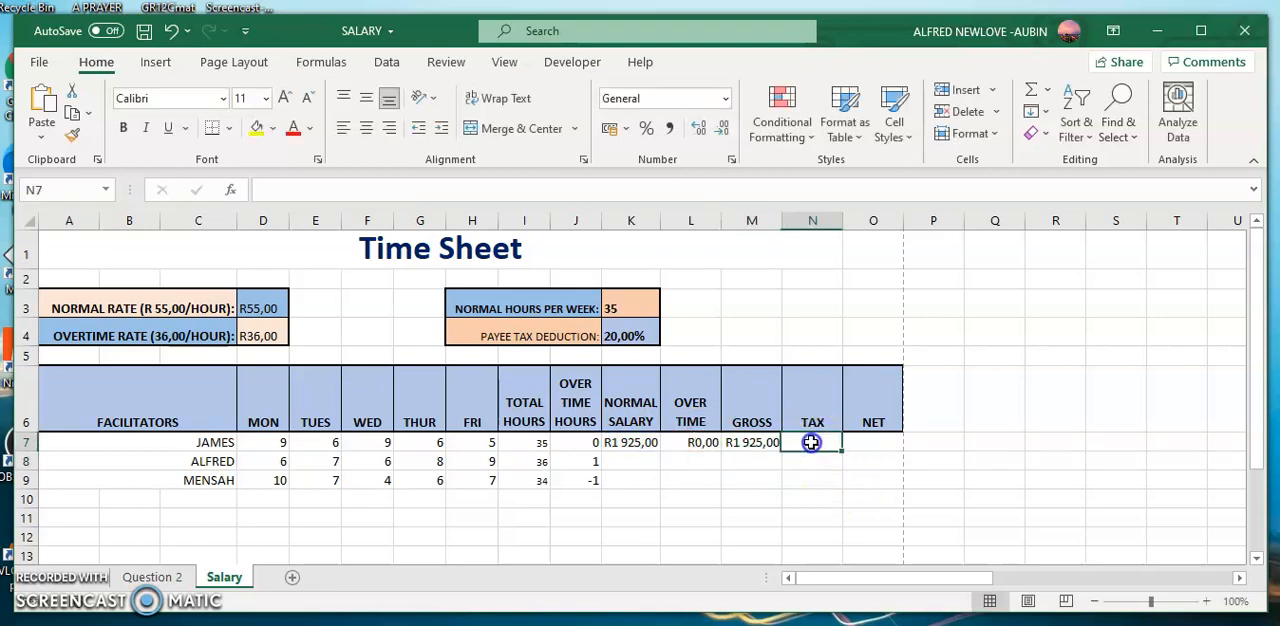
text(=)
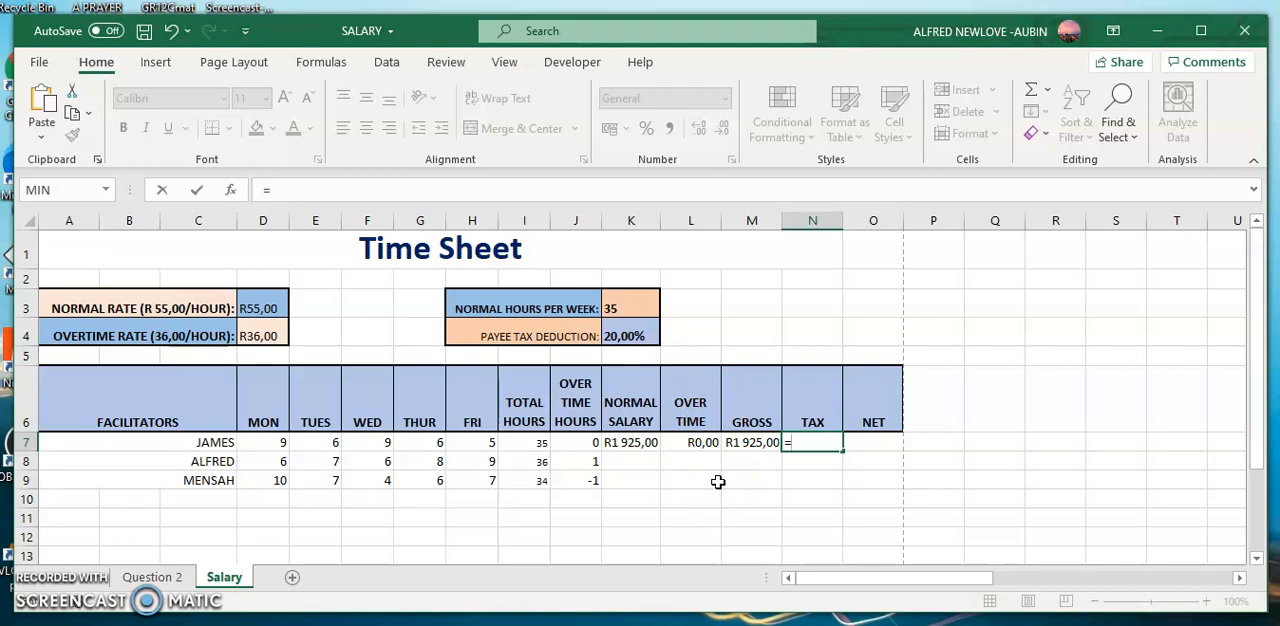
click(741, 441)
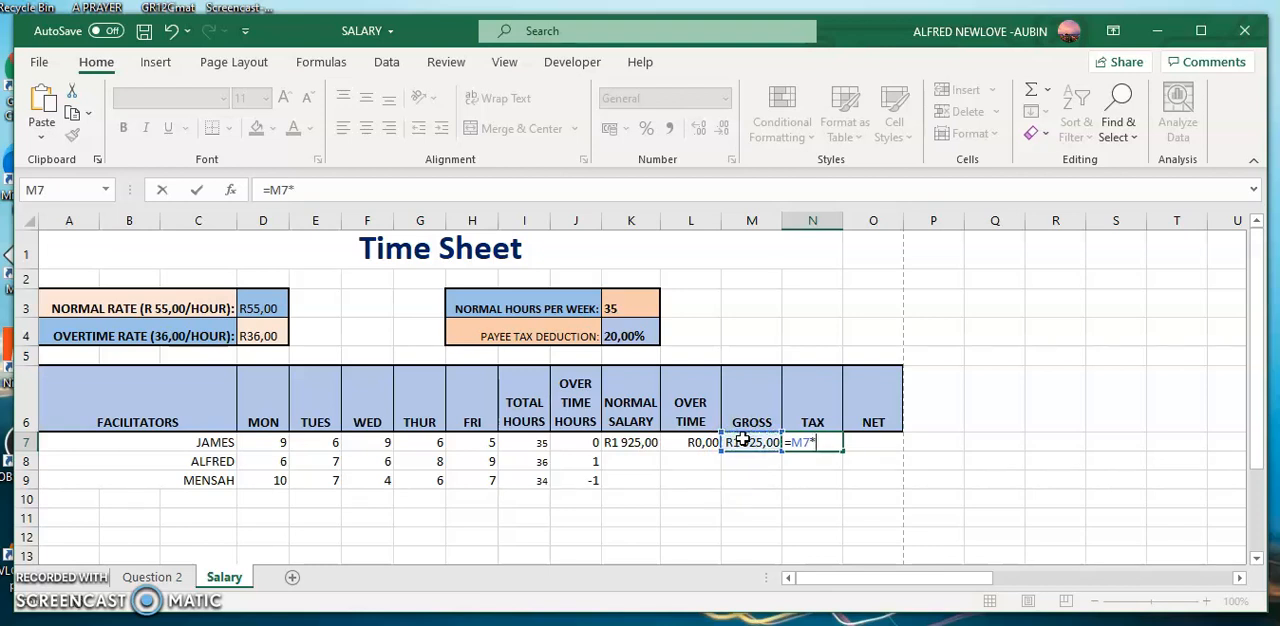
click(620, 333)
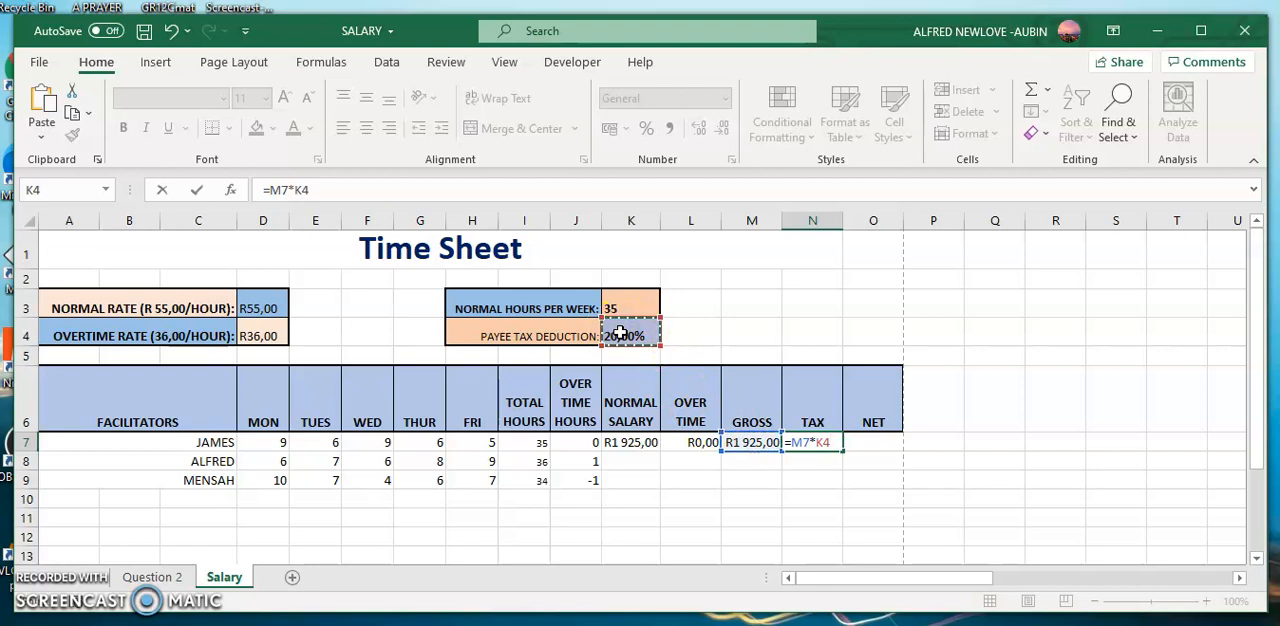
key(Return)
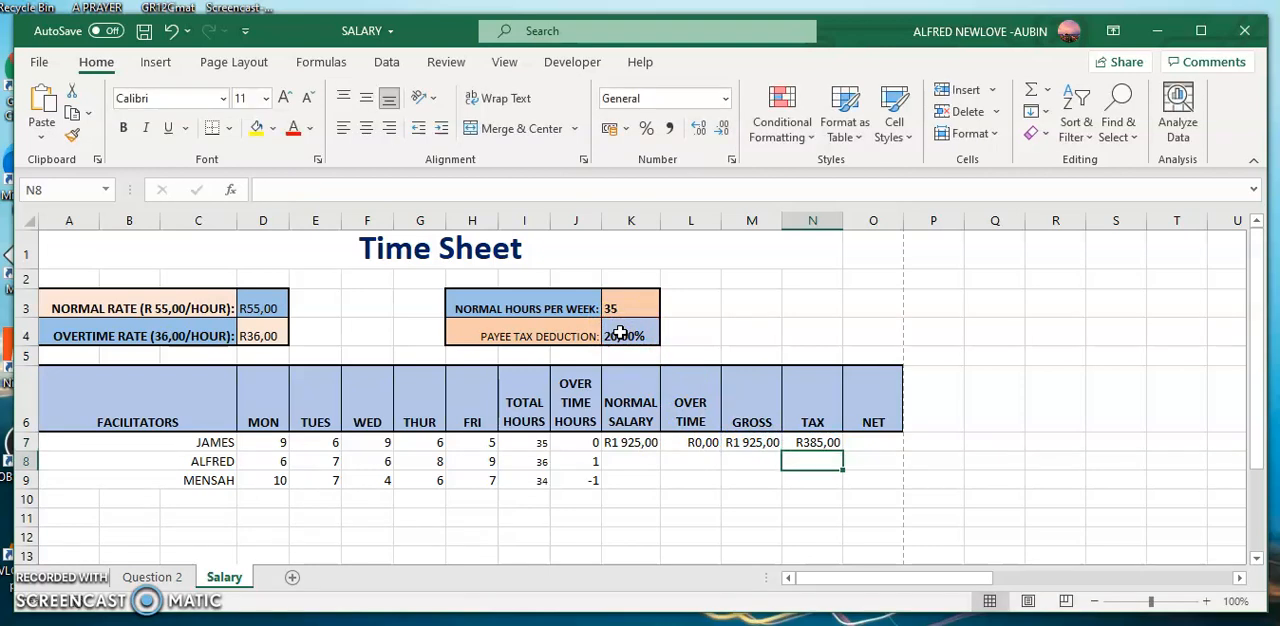
click(817, 445)
Calculate the net pay in O7 by subtracting the tax from the gross pay with =M7-N7.
click(875, 441)
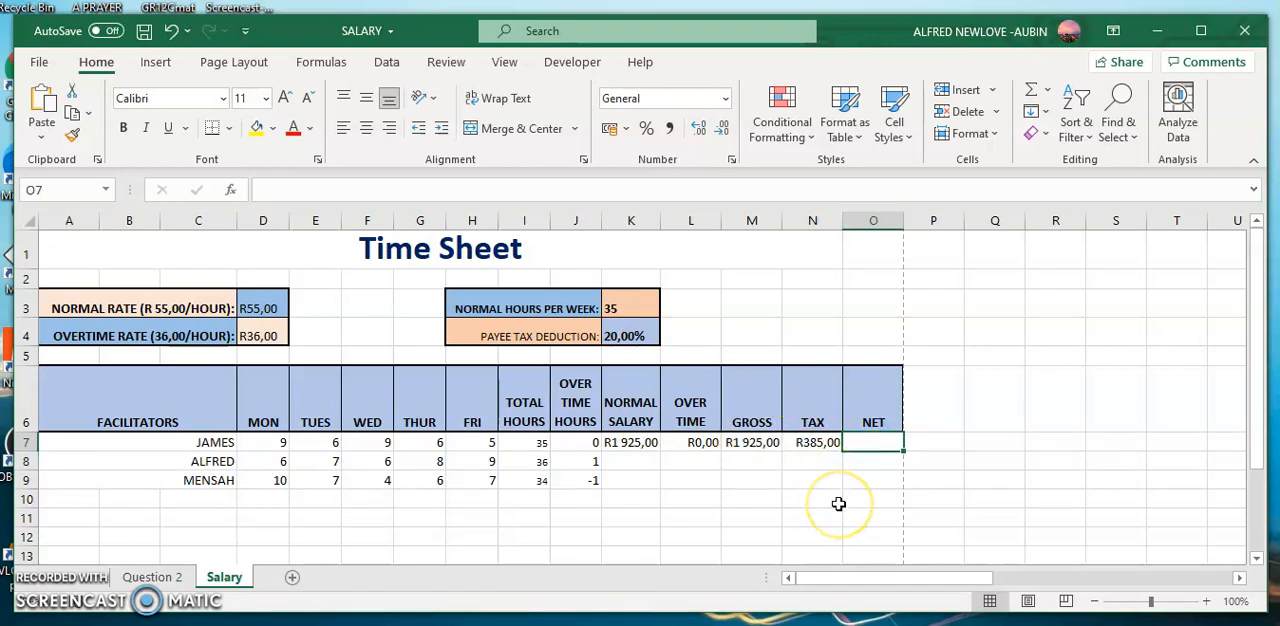
text(=)
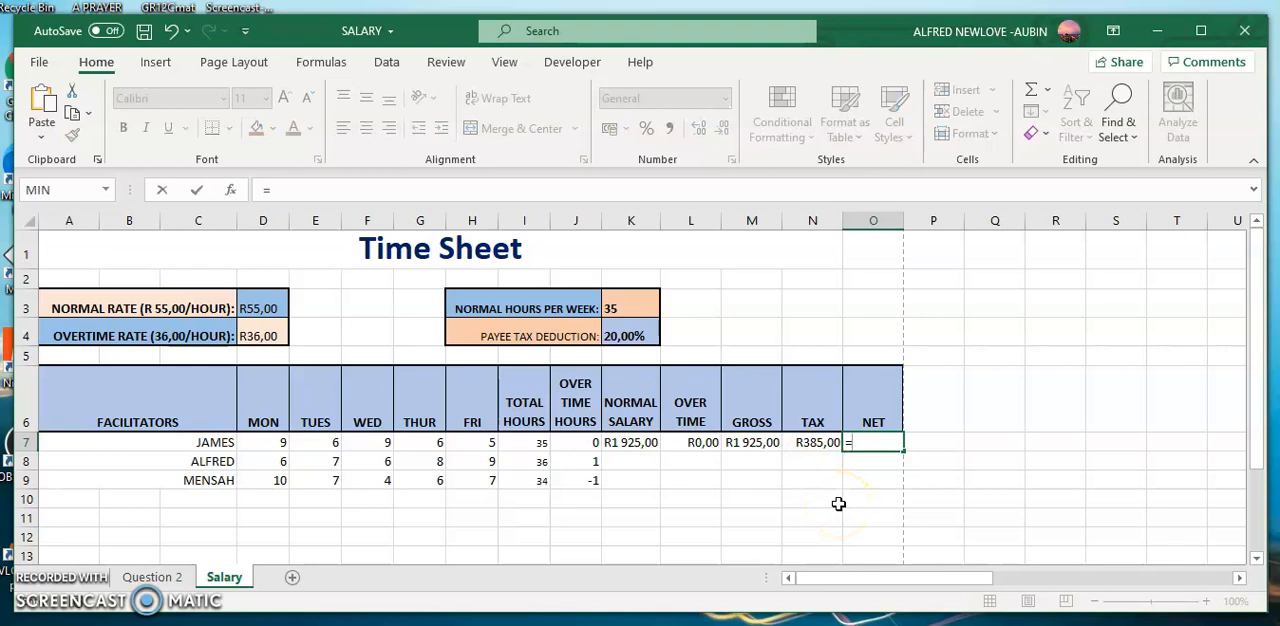
click(760, 440)
text(-)
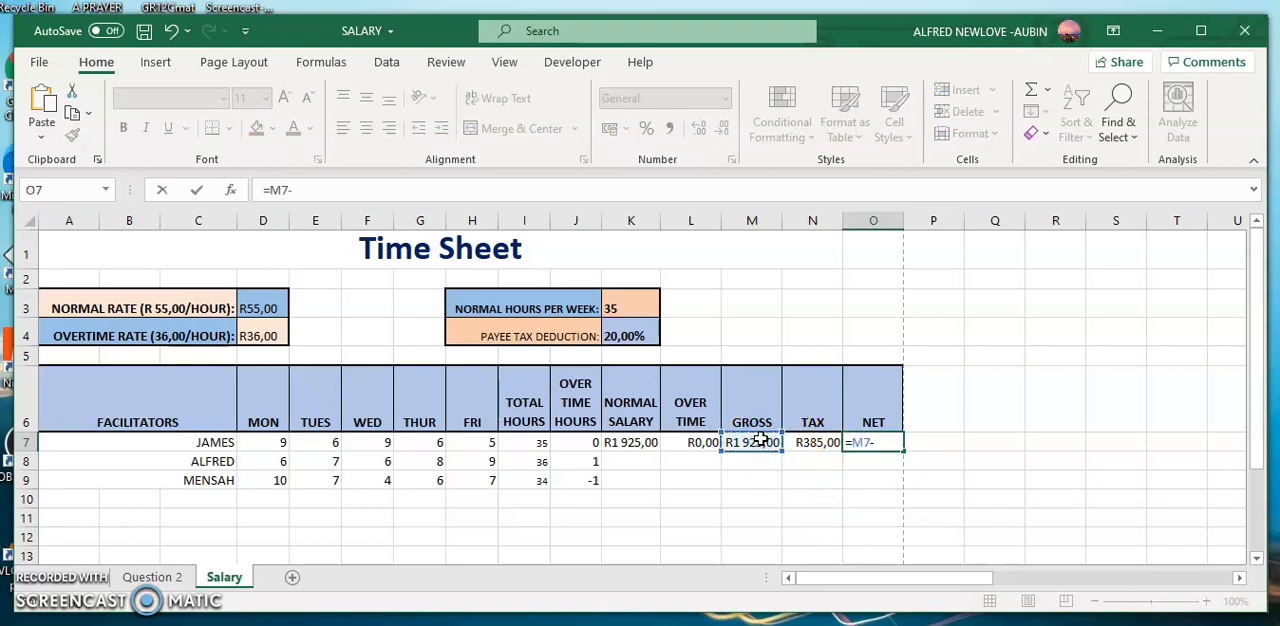
click(814, 443)
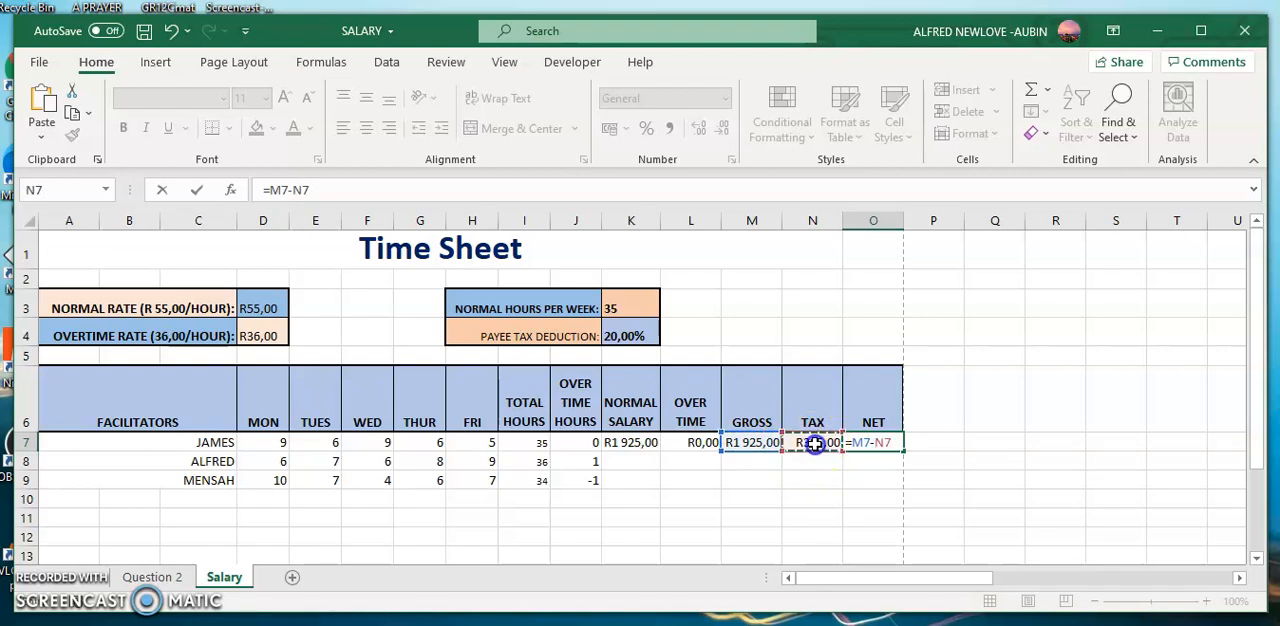
key(Return)
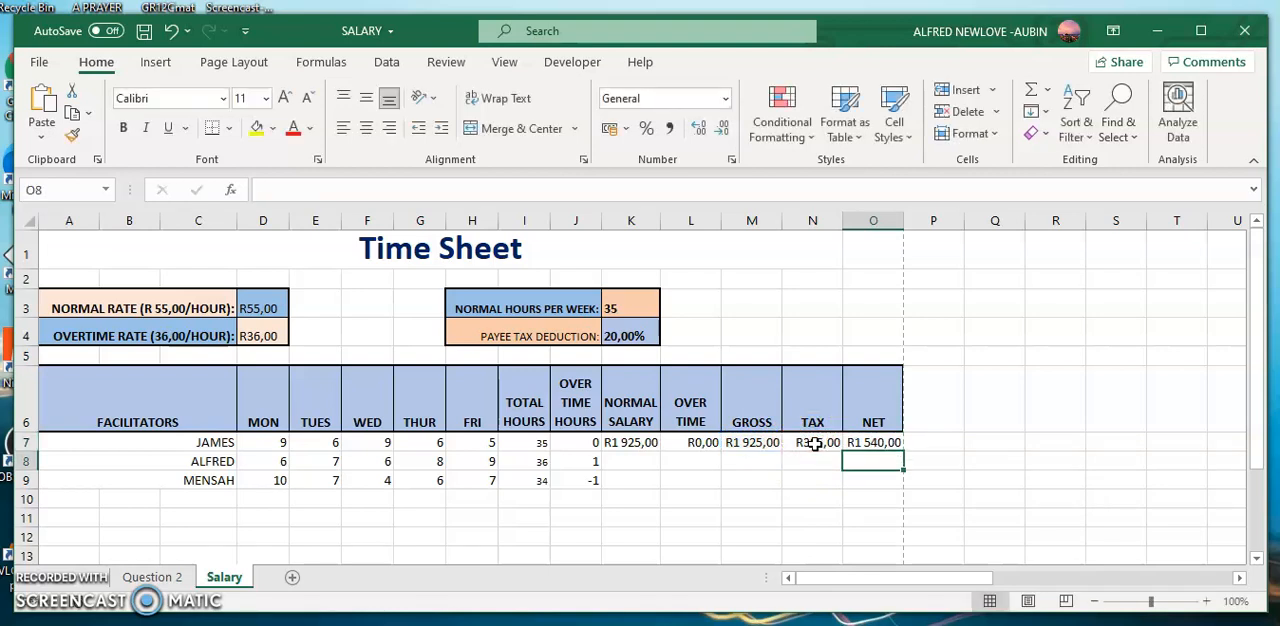
Make the tax rate reference absolute in the N7 tax formula so it reads =M7*$K$4.
click(814, 443)
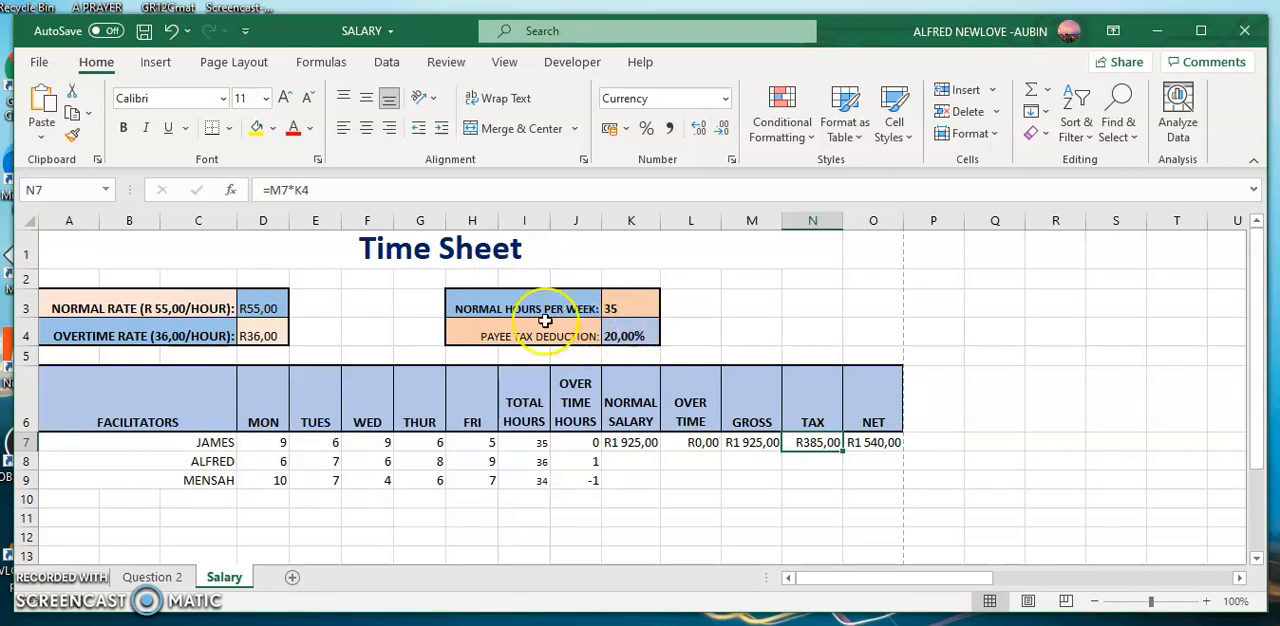
click(297, 190)
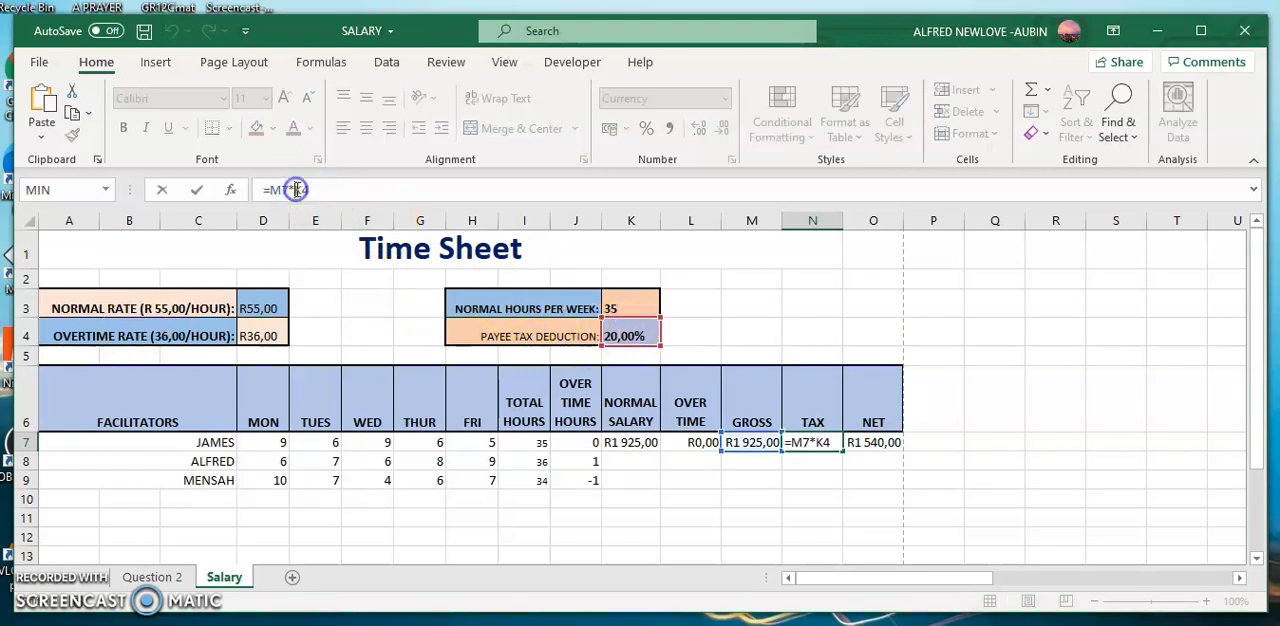
text($K)
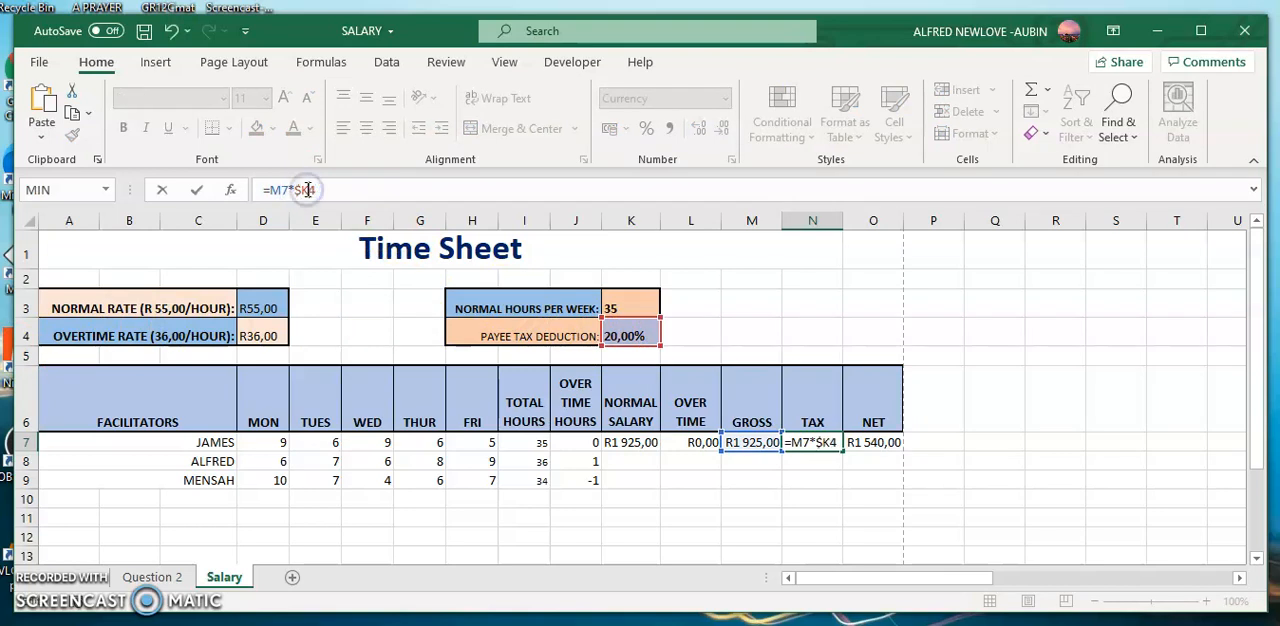
text($)
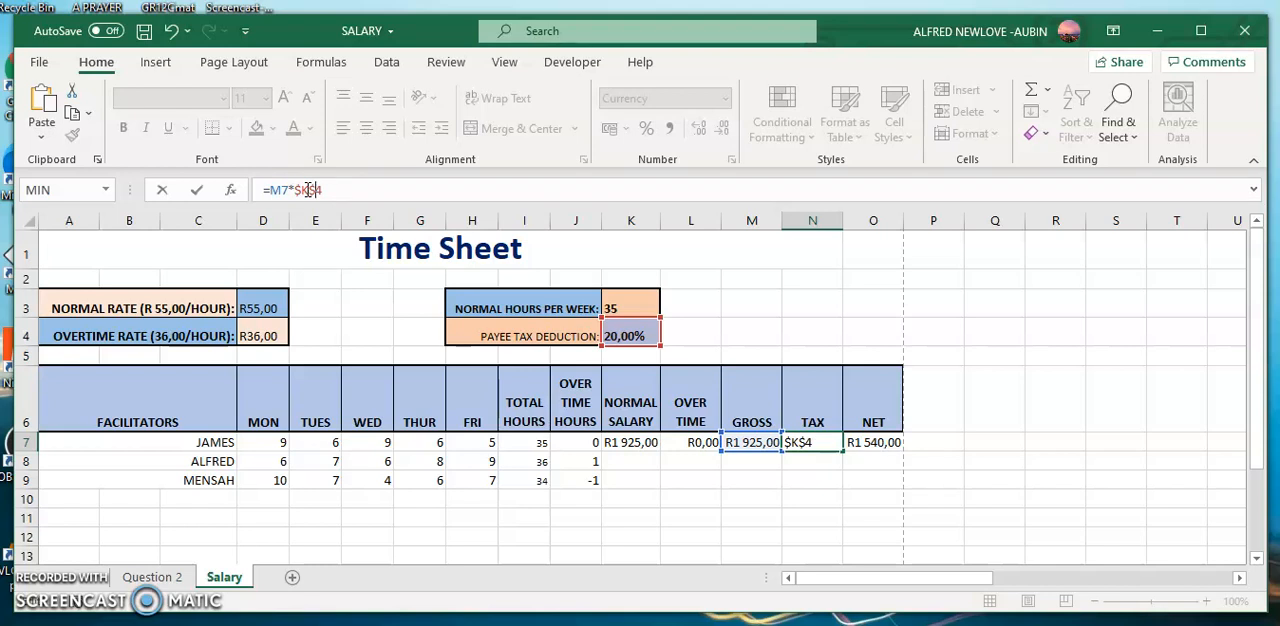
key(Return)
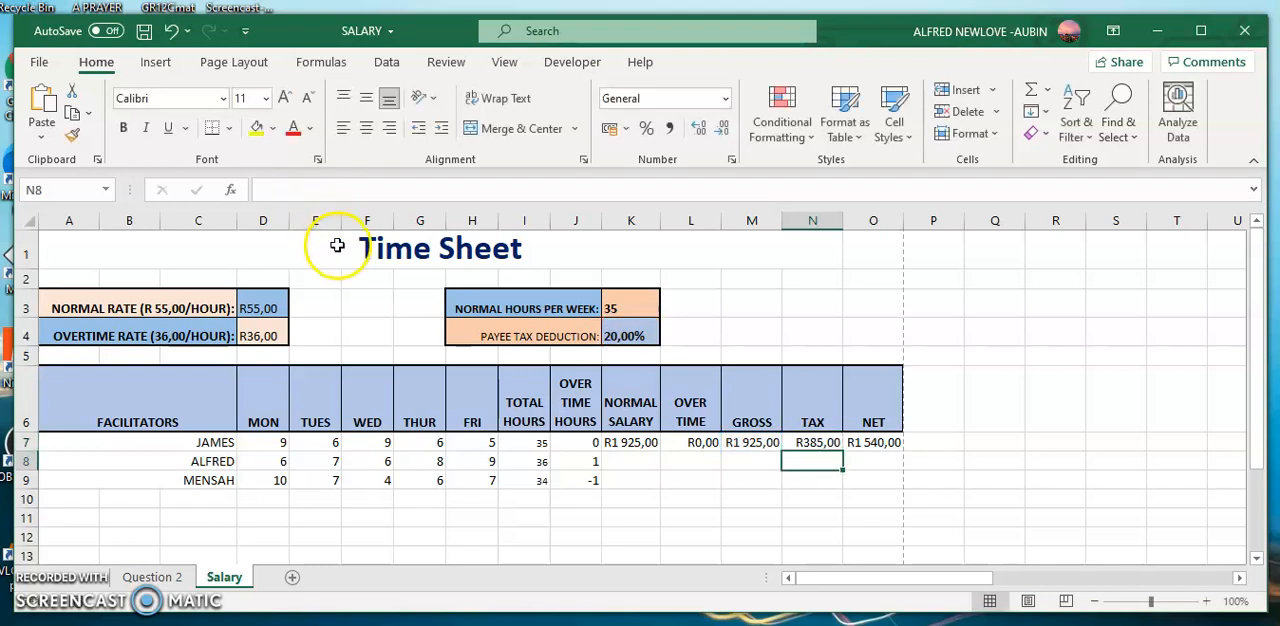
Fill the normal salary, overtime, gross, tax and net formulas from K7:O7 down through row 9.
click(628, 441)
drag(648, 441, 881, 443)
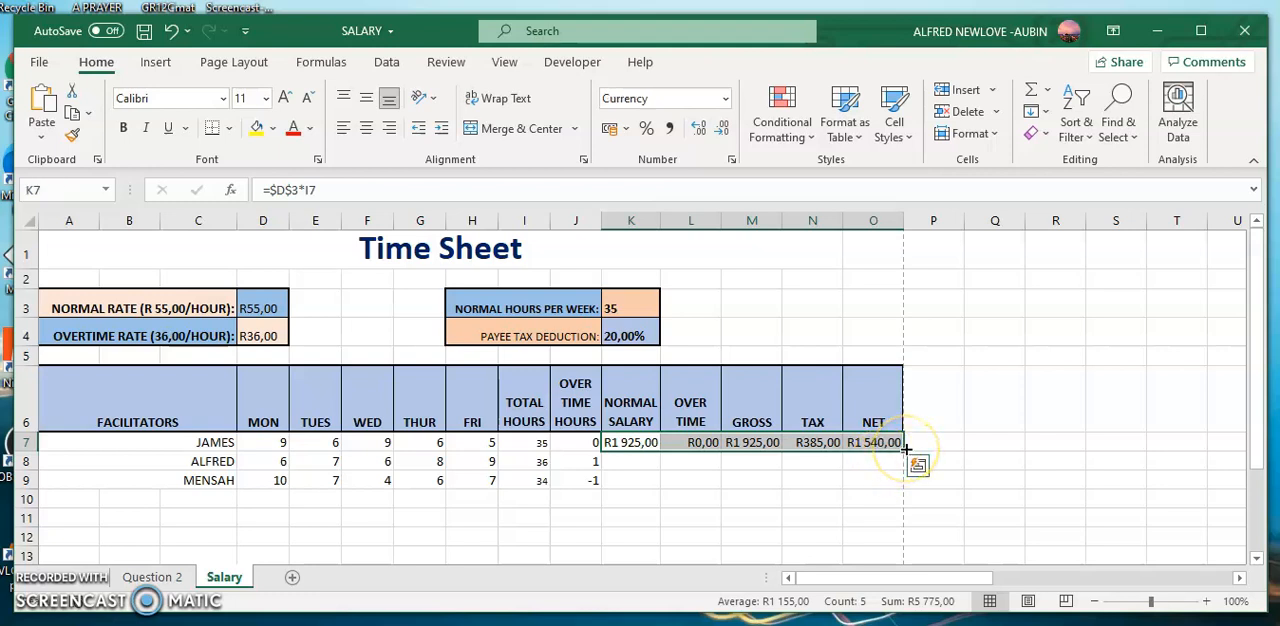
drag(905, 450, 903, 486)
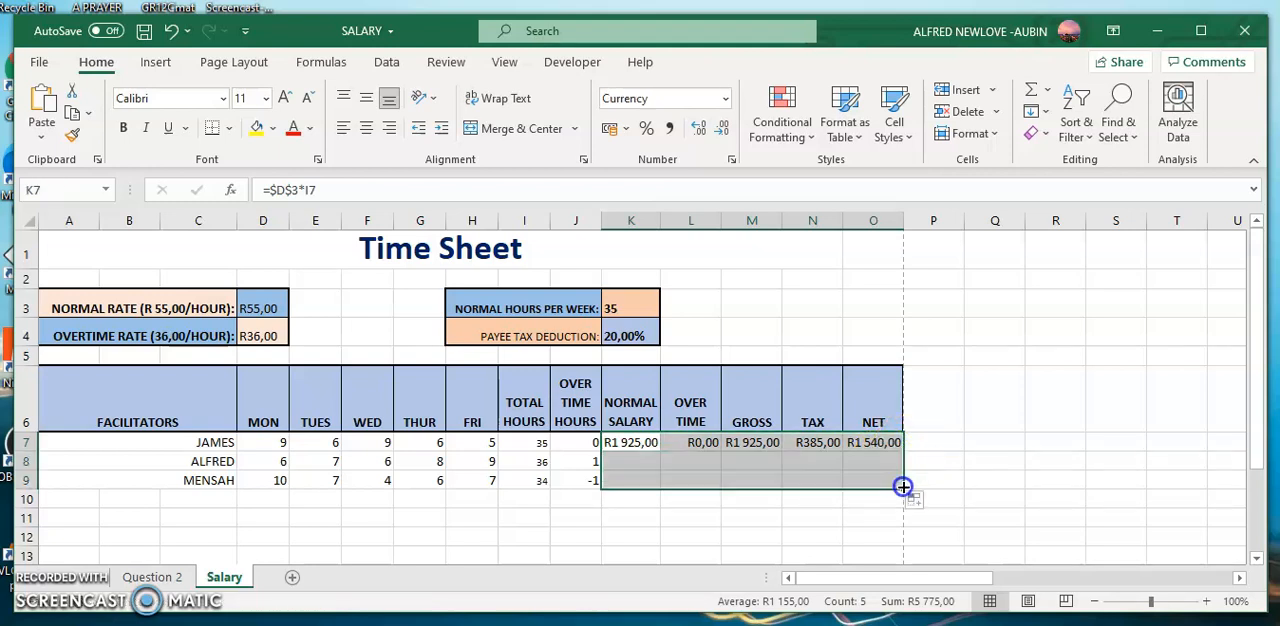
Examine the copied normal salary formulas in K8 and K9, checking which cells the rate and total hours references point to.
click(632, 459)
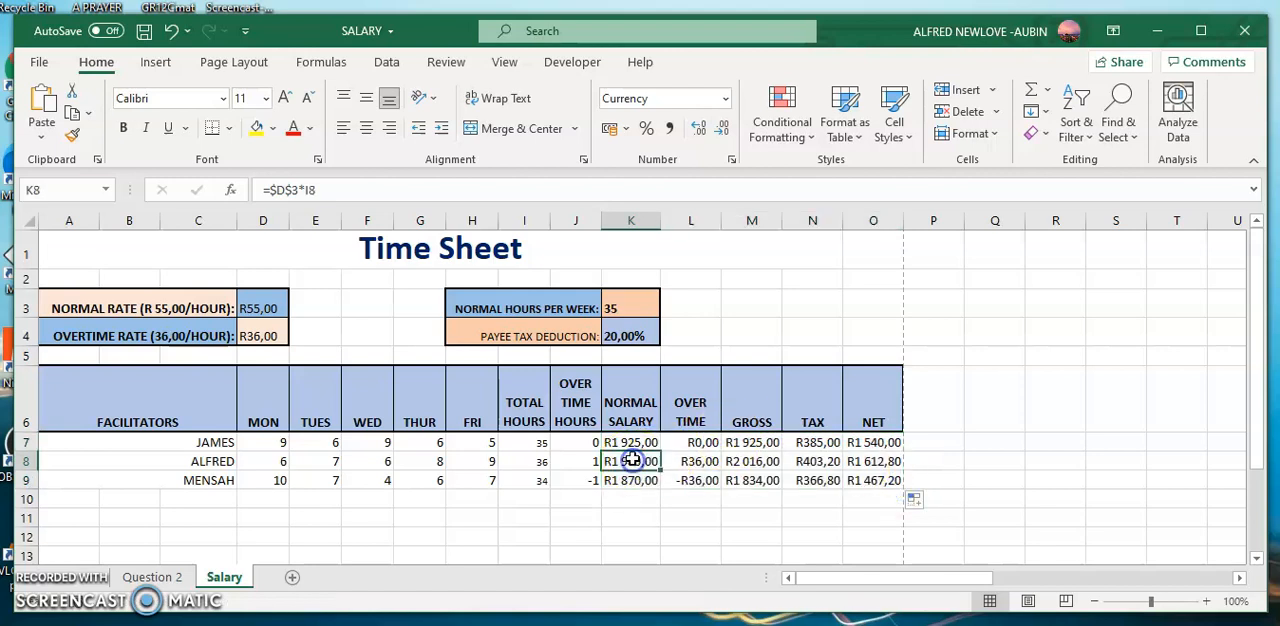
click(408, 183)
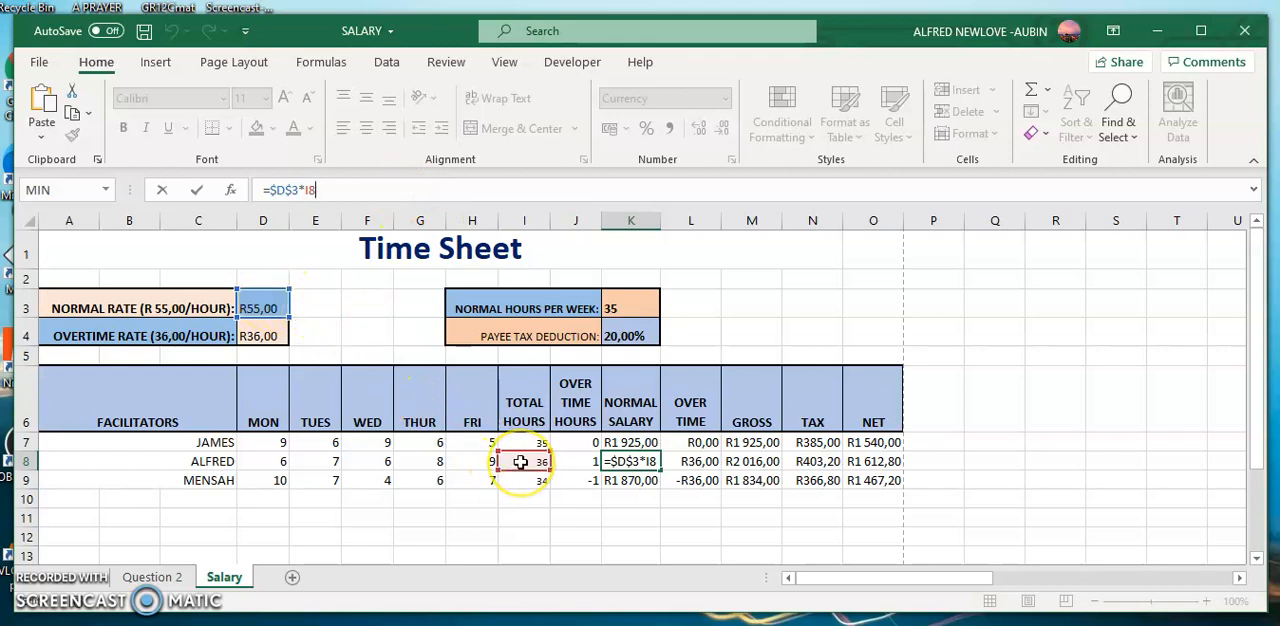
key(Return)
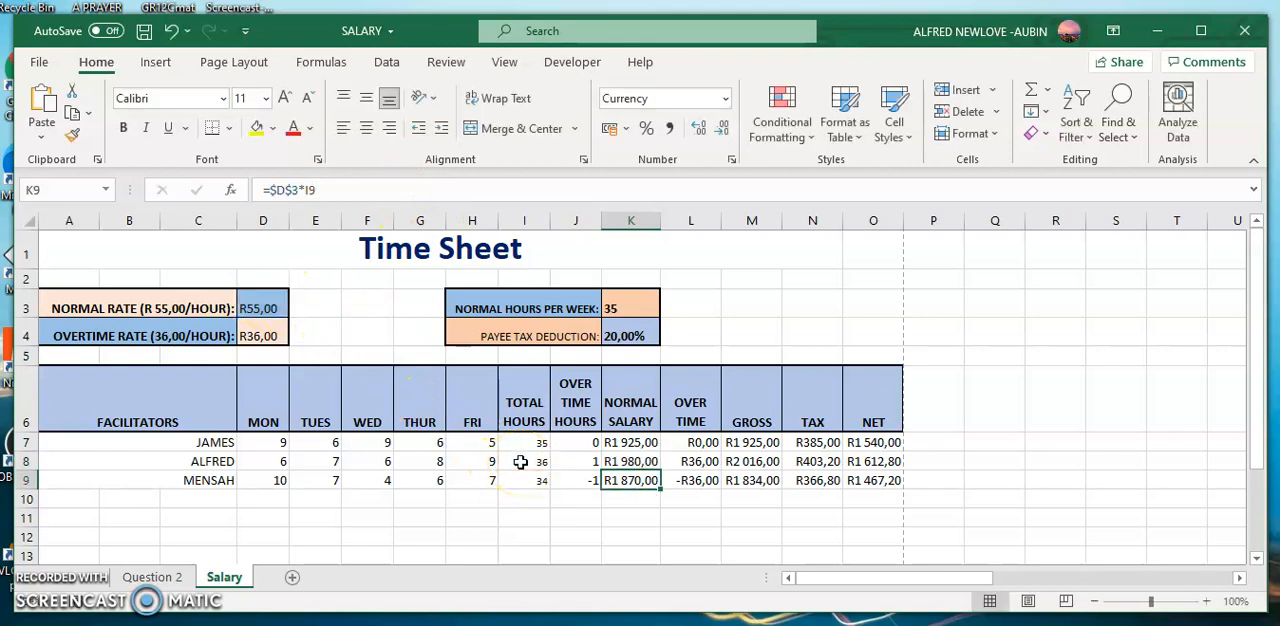
click(357, 190)
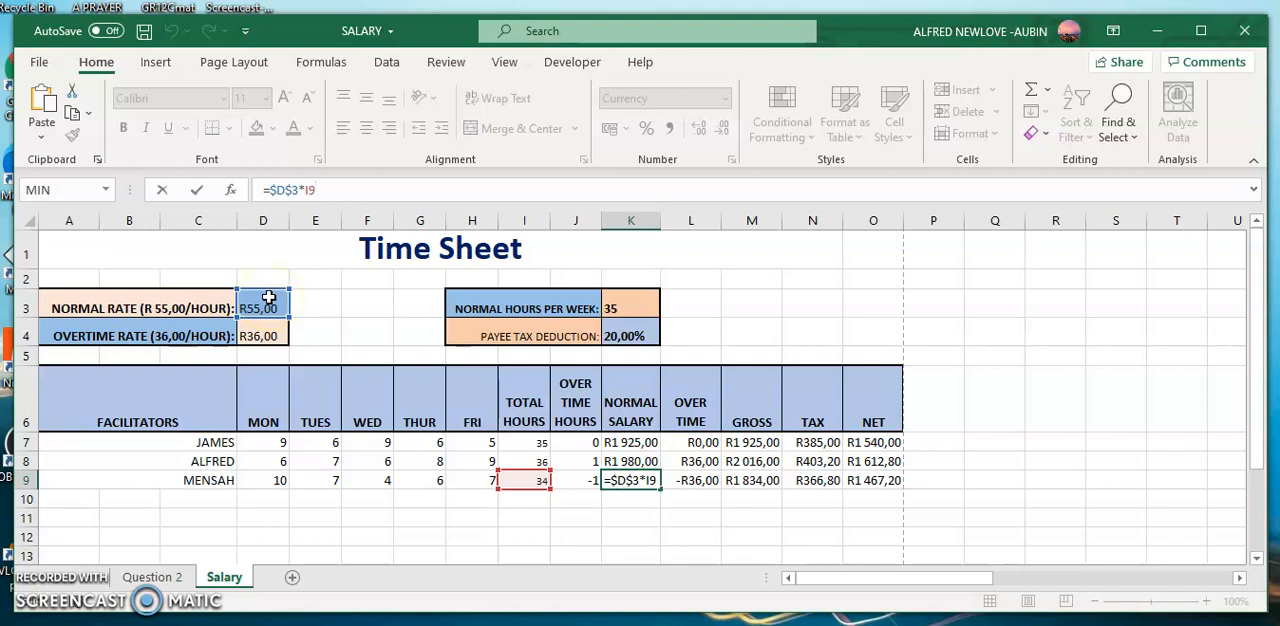
key(Return)
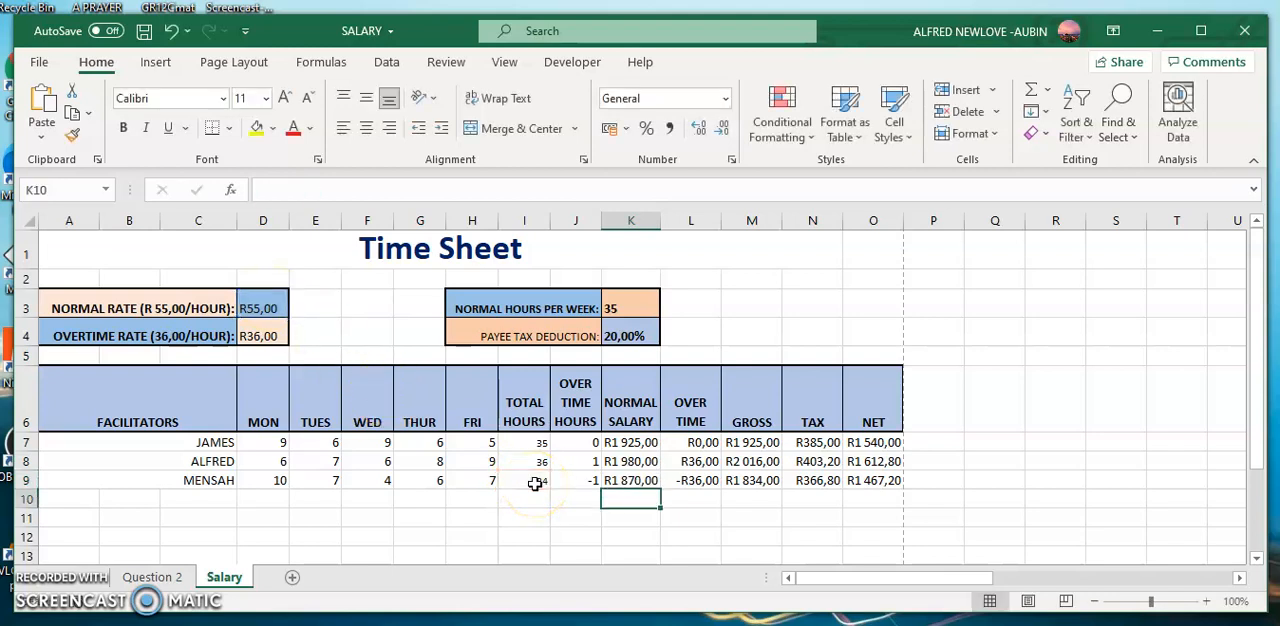
key(Up)
key(Up)
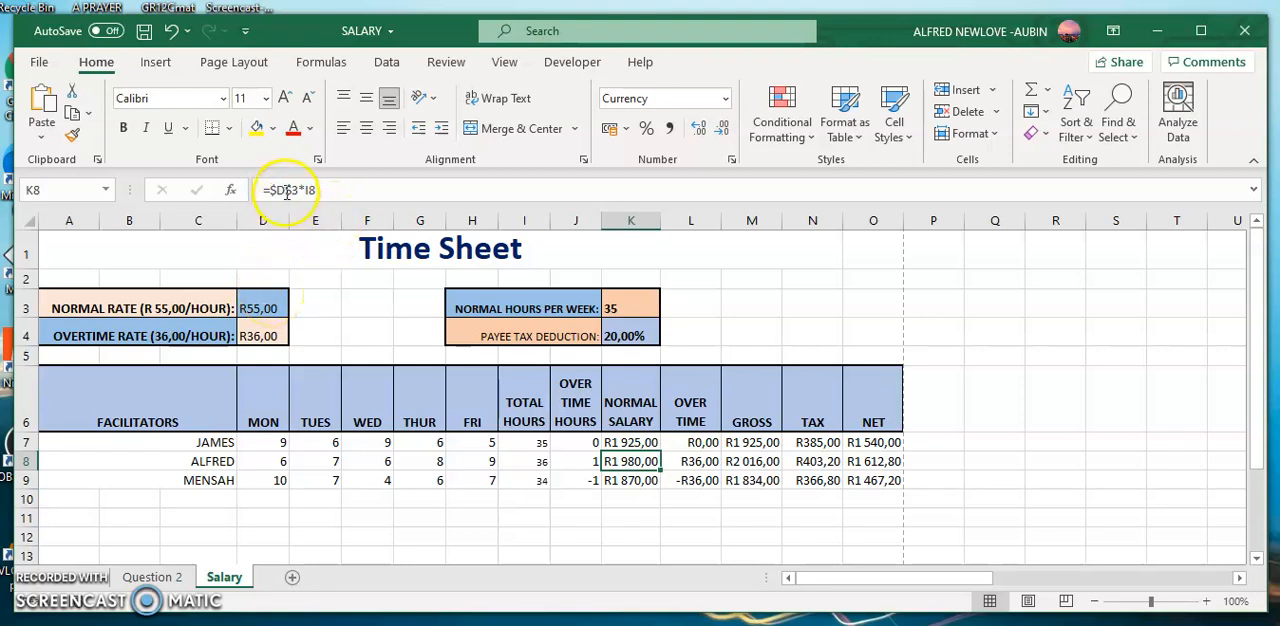
click(372, 189)
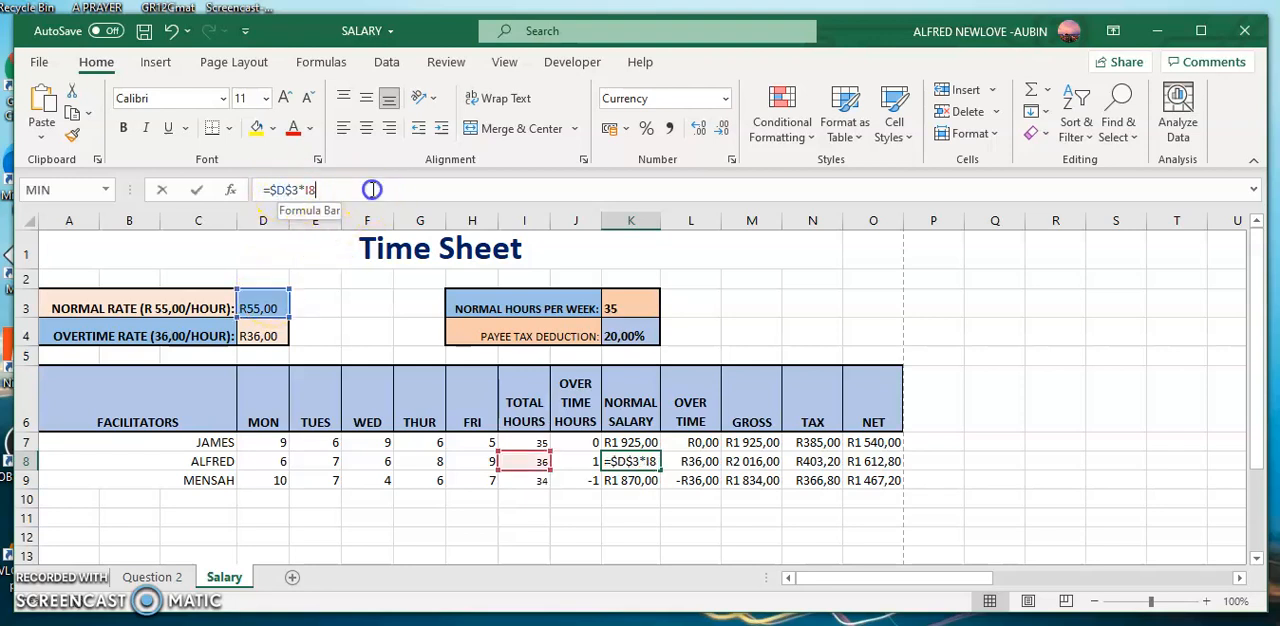
key(Return)
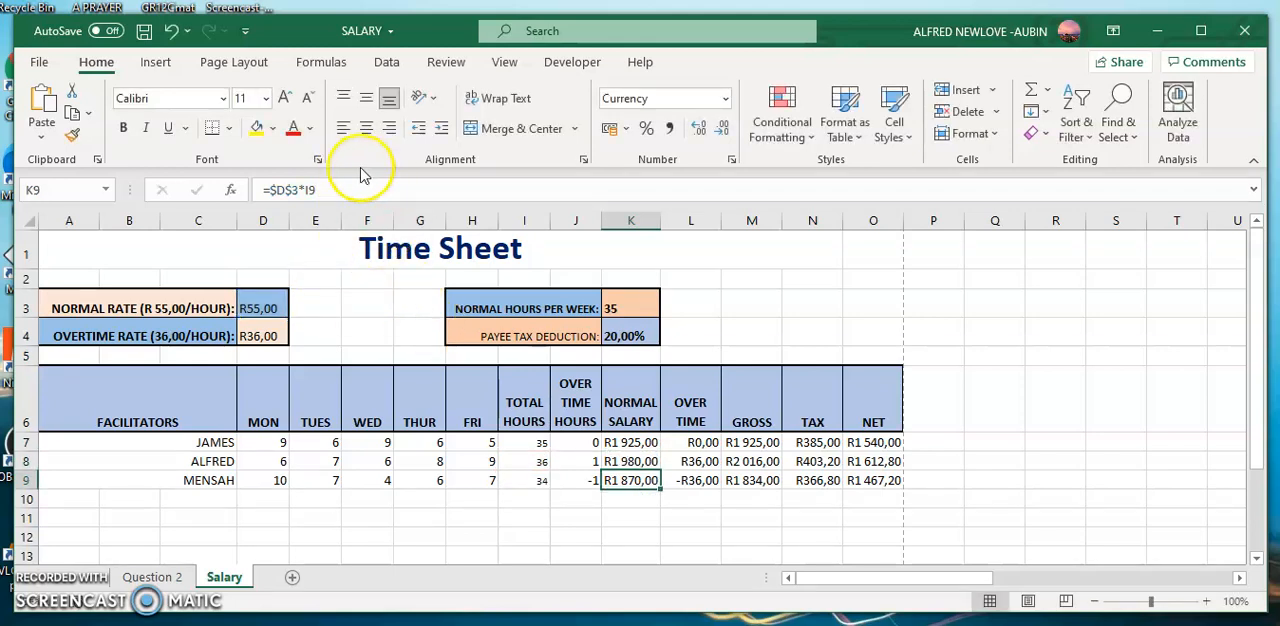
Check the copied overtime formulas in L8 and L9, and the gross, tax and net formulas in row 7.
click(697, 459)
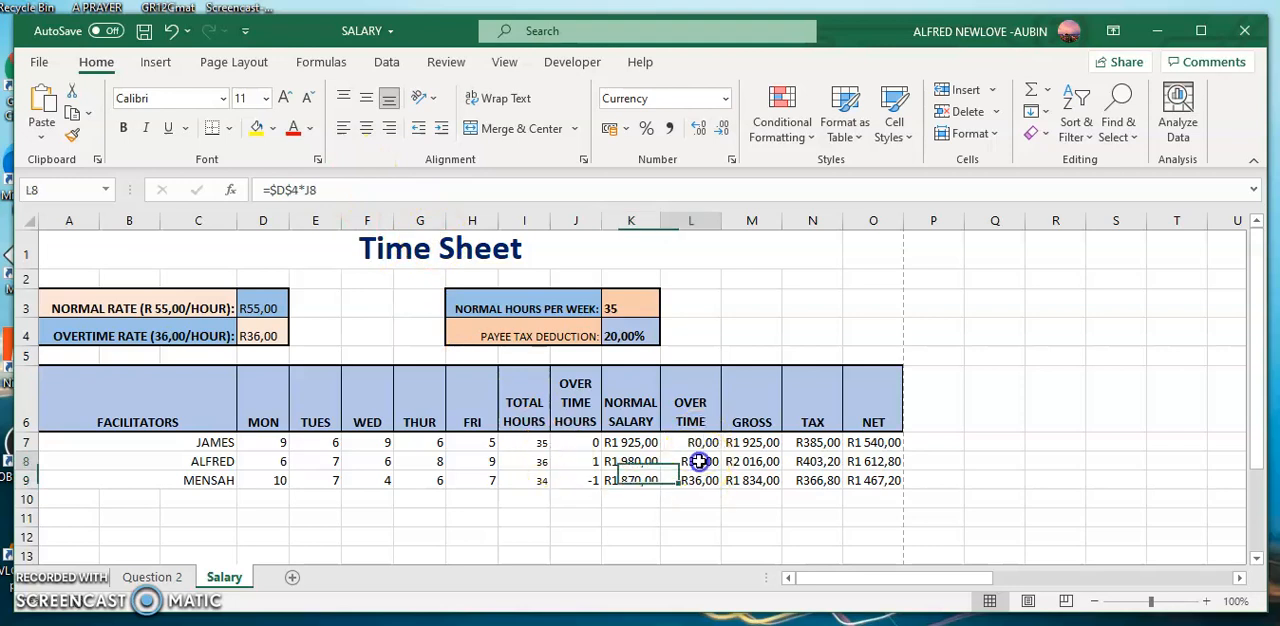
click(372, 189)
click(296, 189)
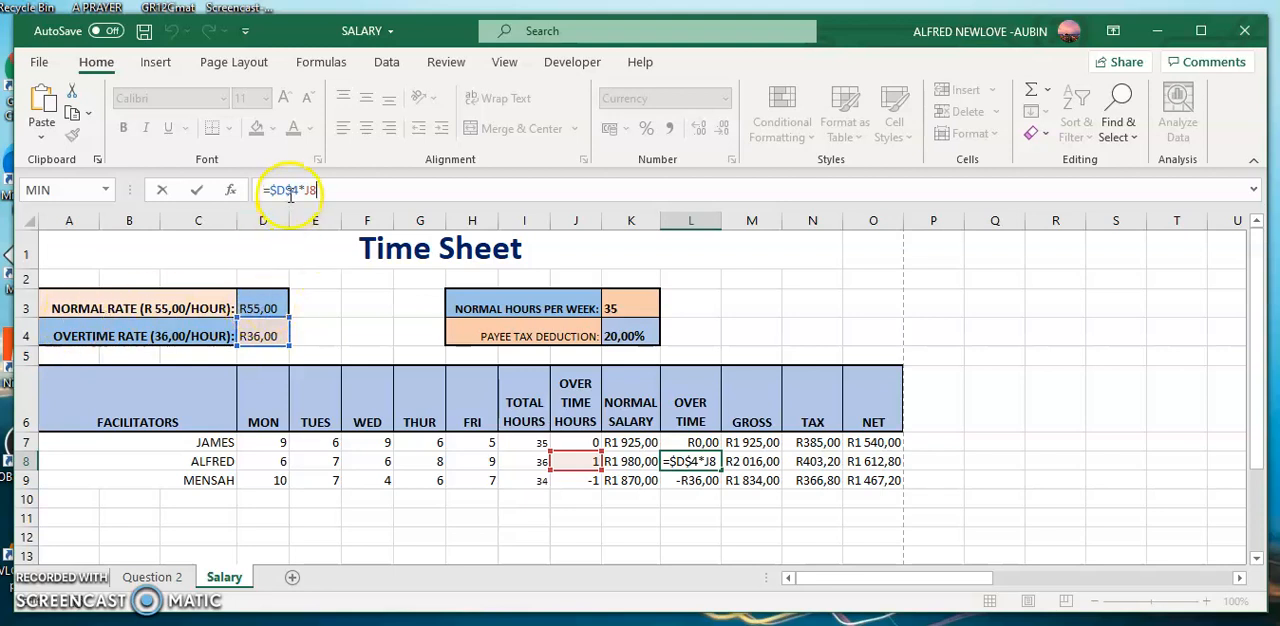
click(268, 336)
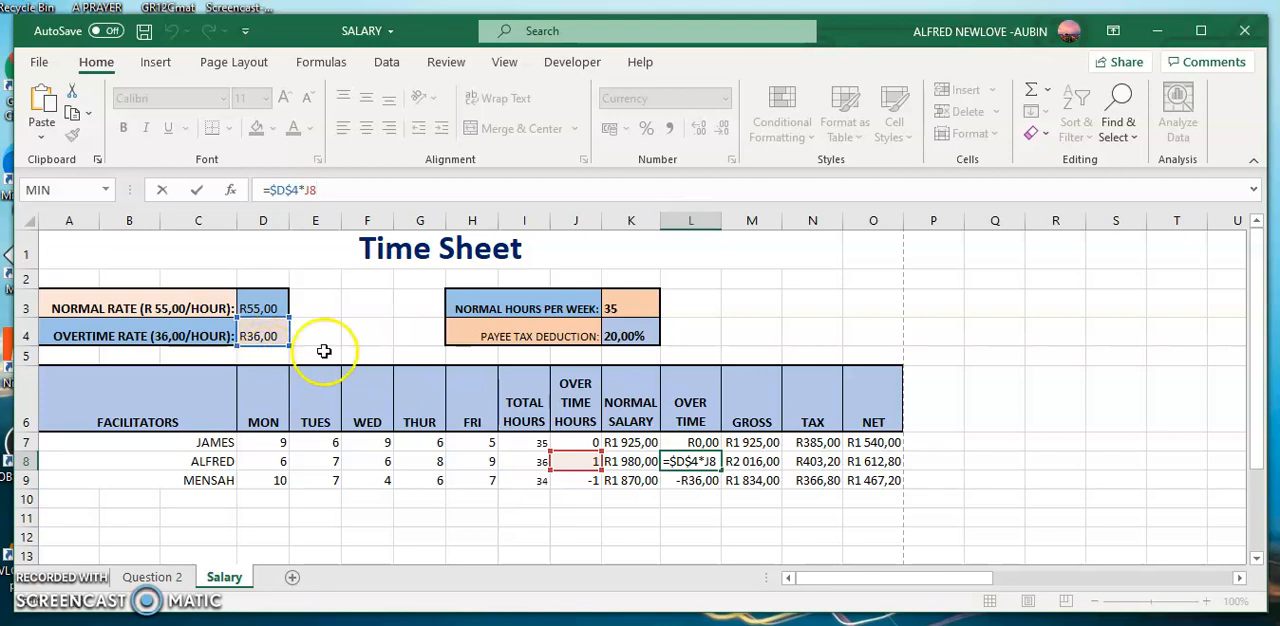
key(Return)
key(Return)
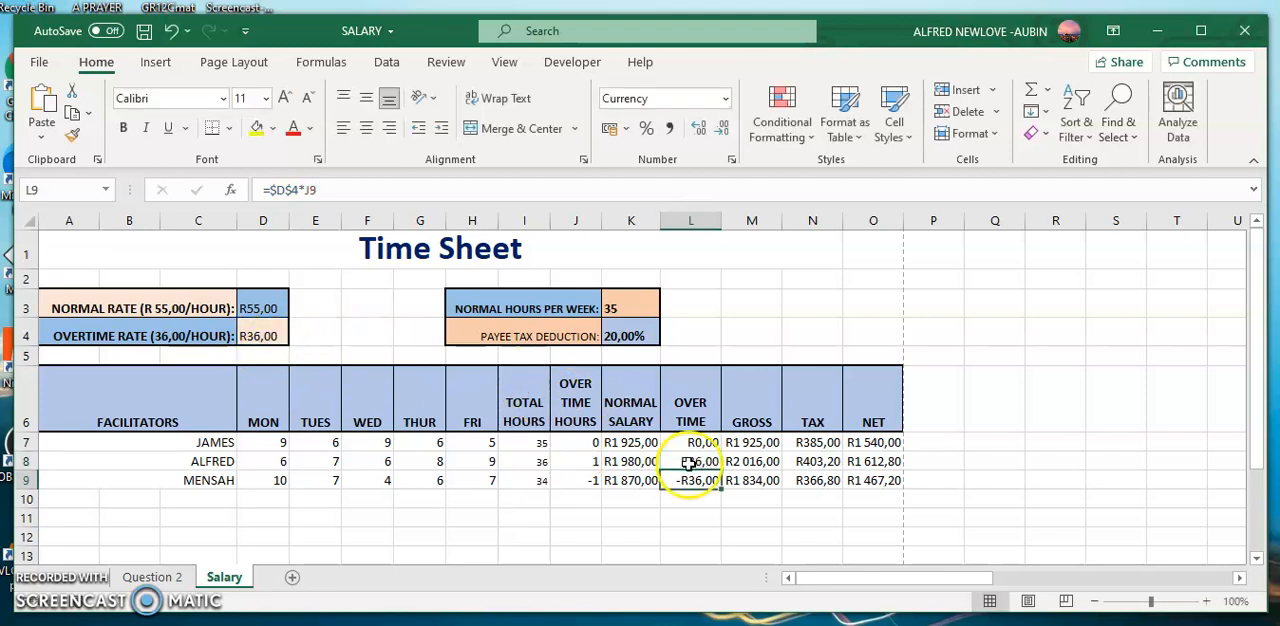
click(746, 439)
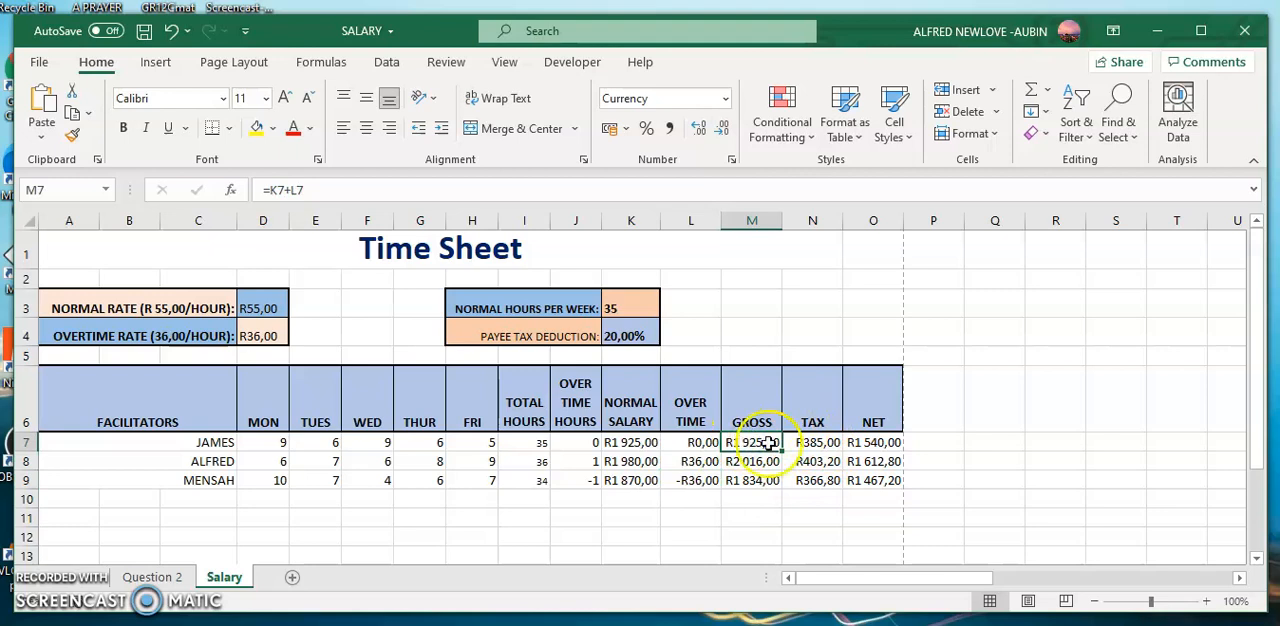
click(822, 442)
click(884, 442)
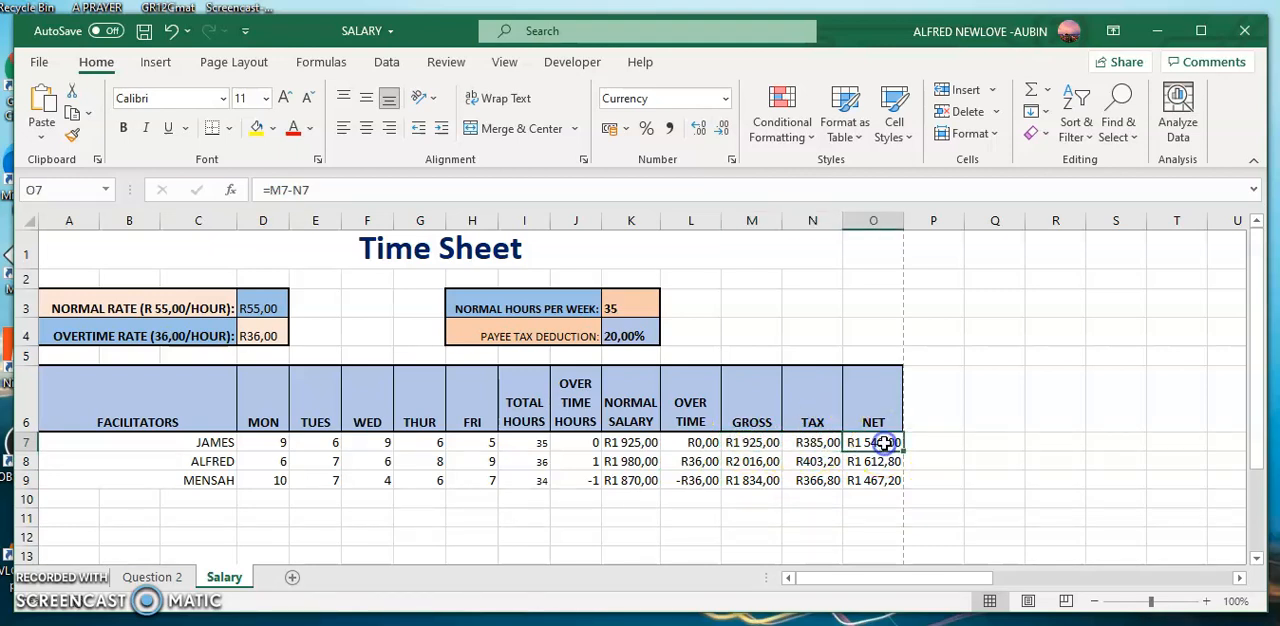
Apply all borders and a thick outside border to the facilitator data in A7:O9.
drag(100, 440, 857, 485)
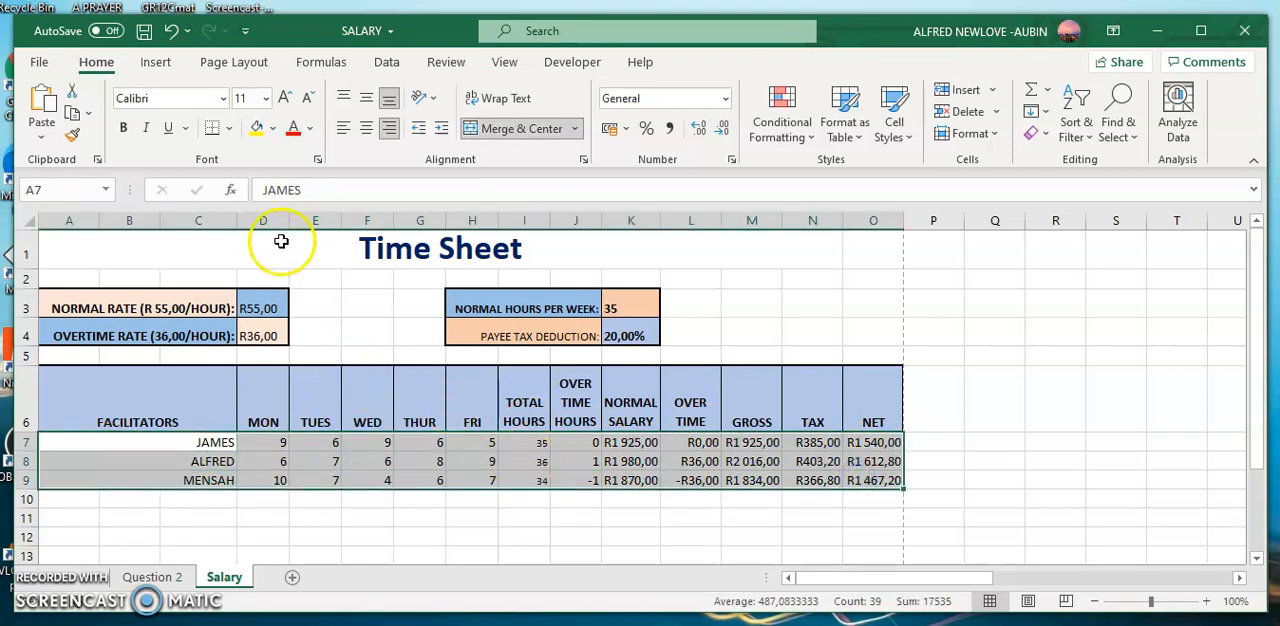
click(228, 128)
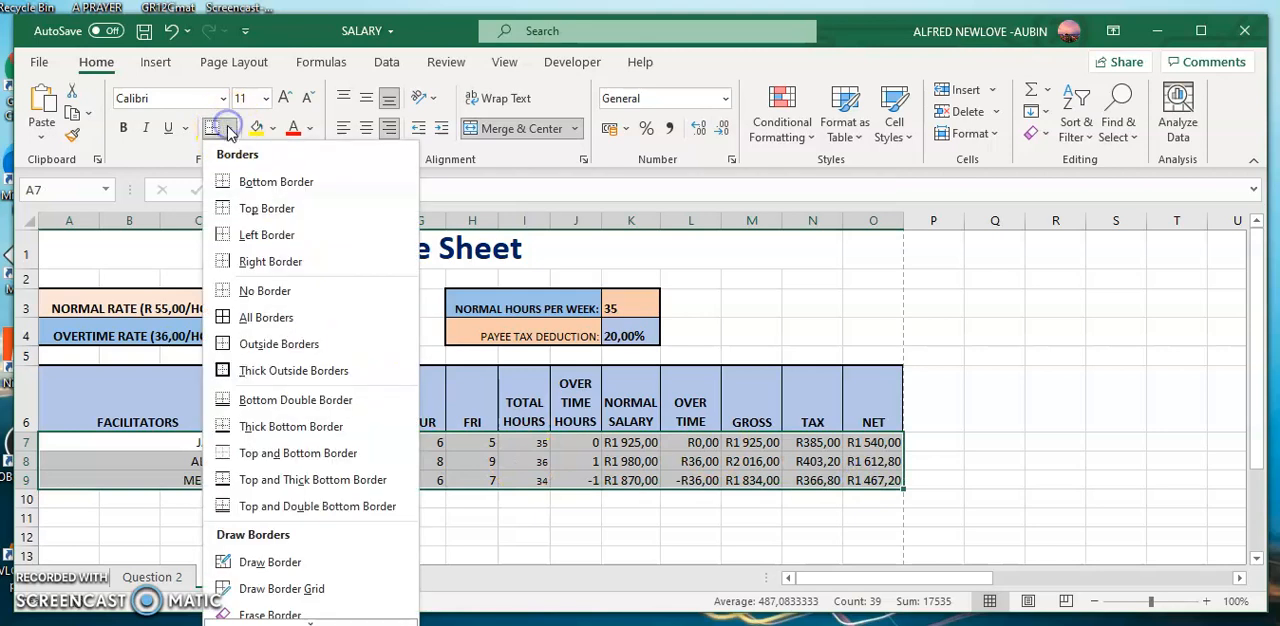
click(230, 317)
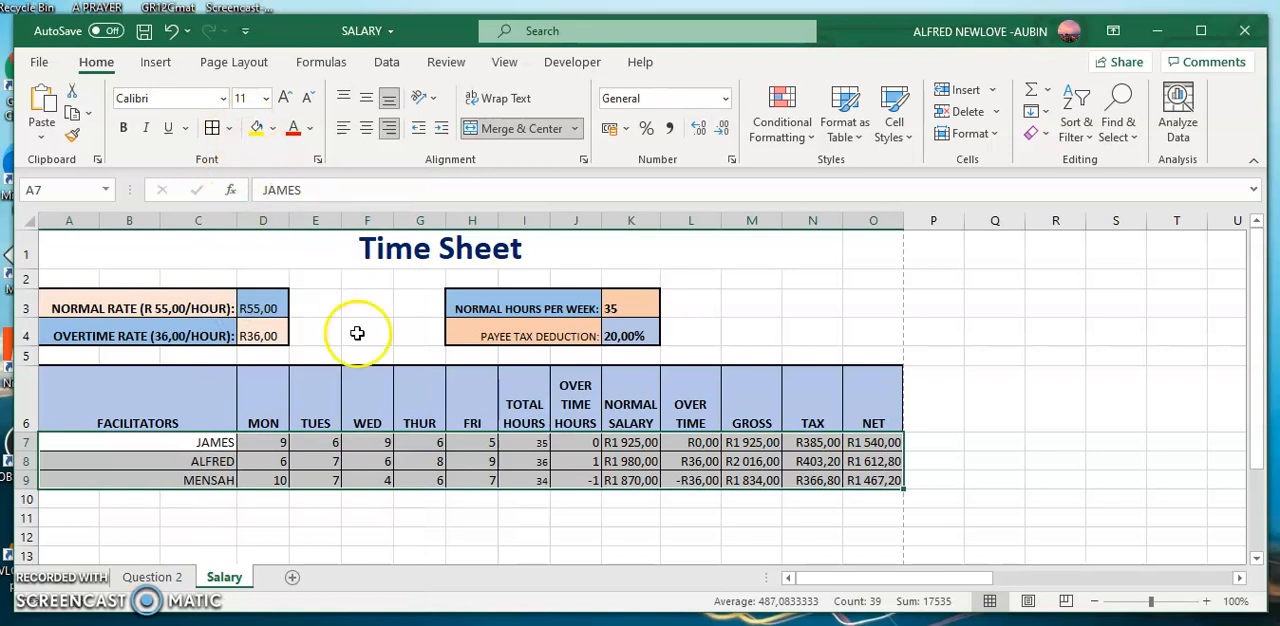
click(230, 128)
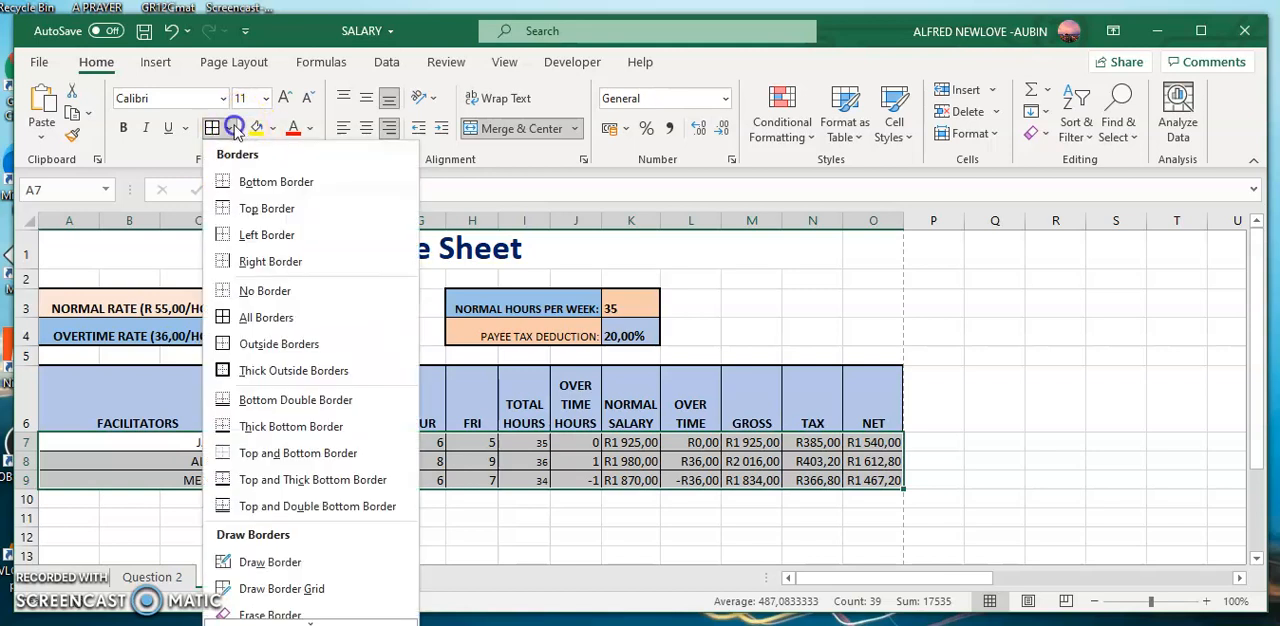
click(250, 370)
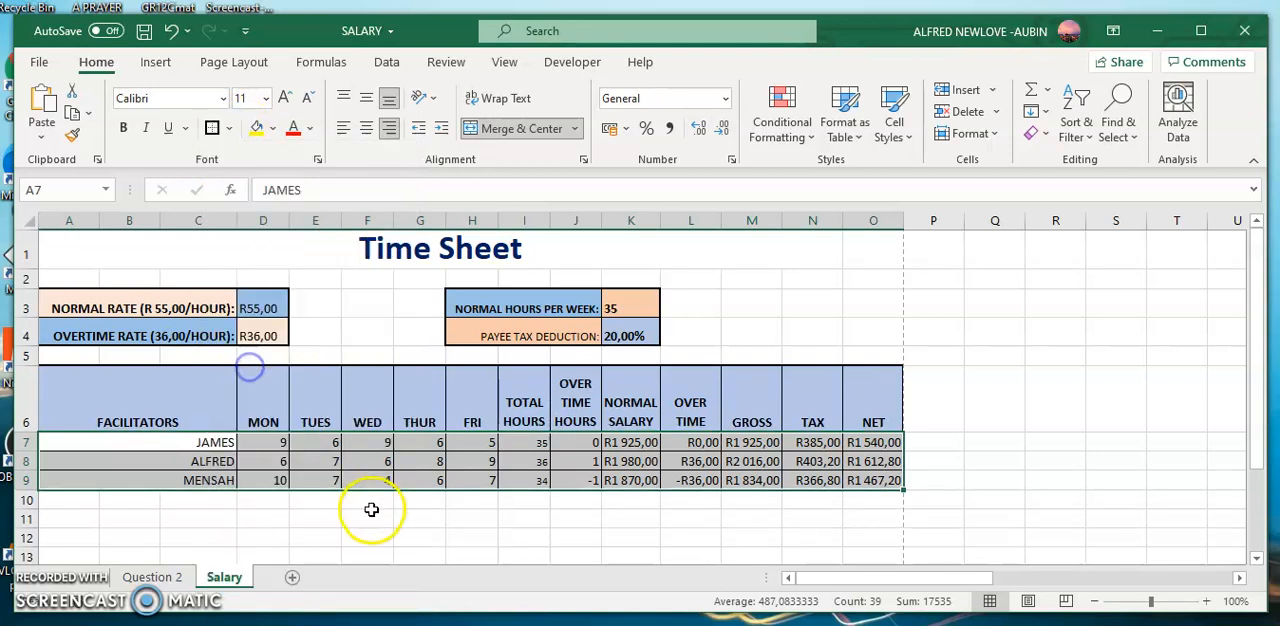
click(401, 518)
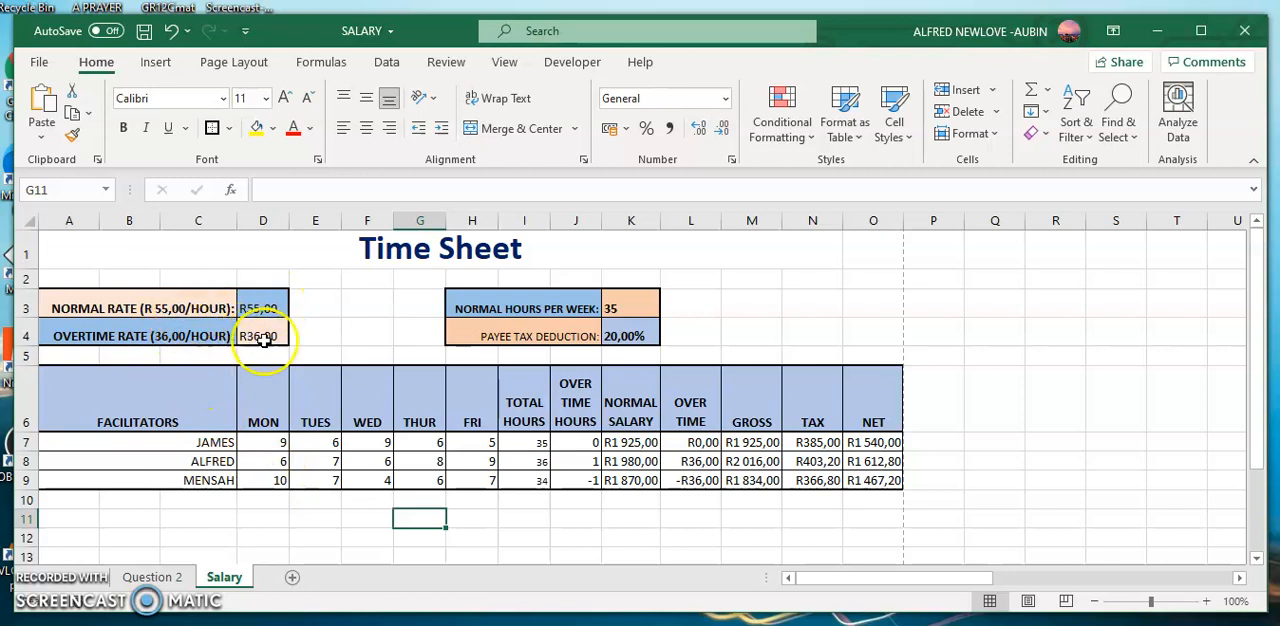
Fill the facilitator name cells A7:C9 with the light blue theme colour matching the header row.
click(166, 449)
drag(166, 449, 167, 476)
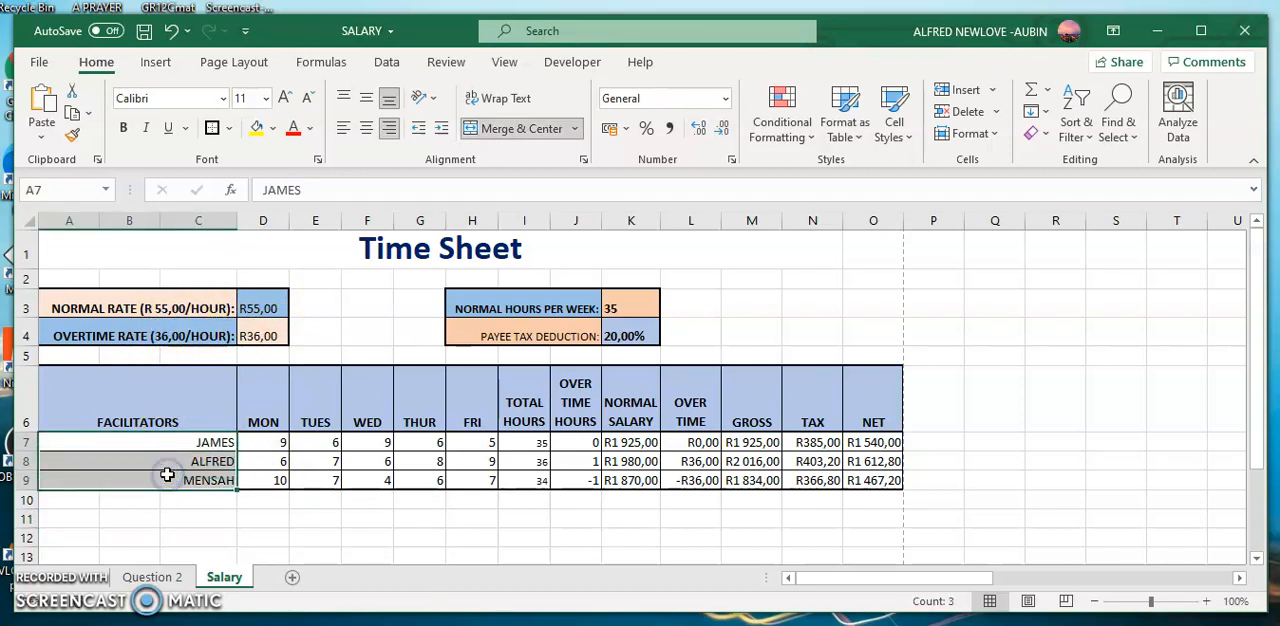
click(275, 130)
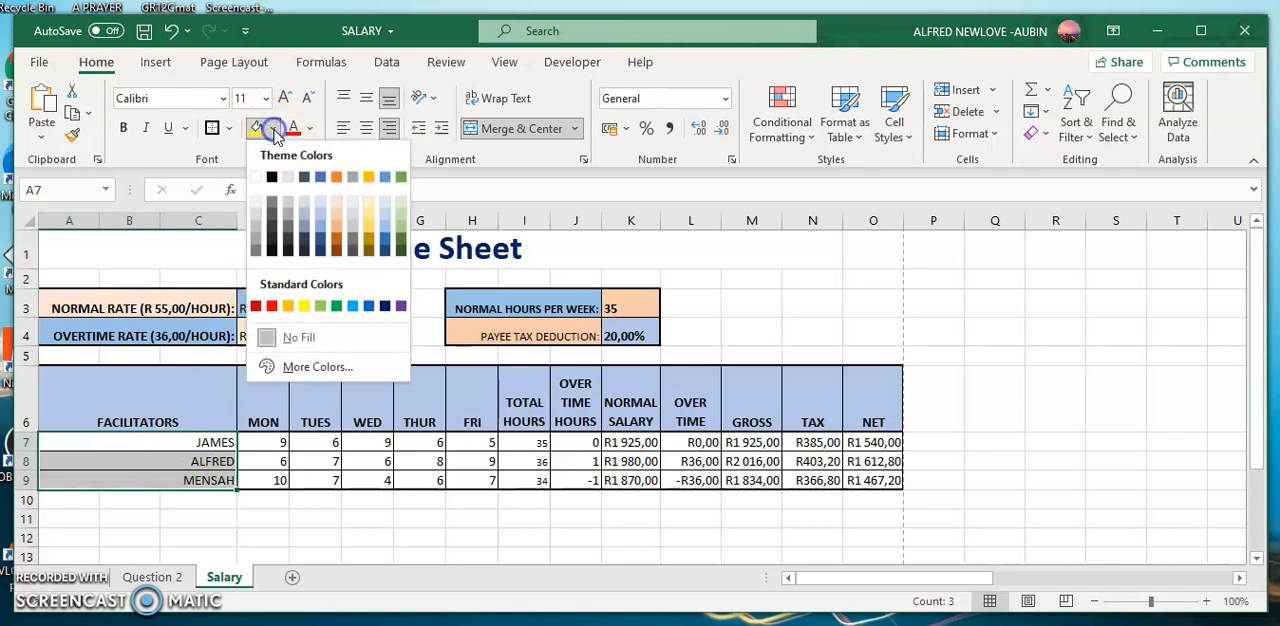
click(320, 222)
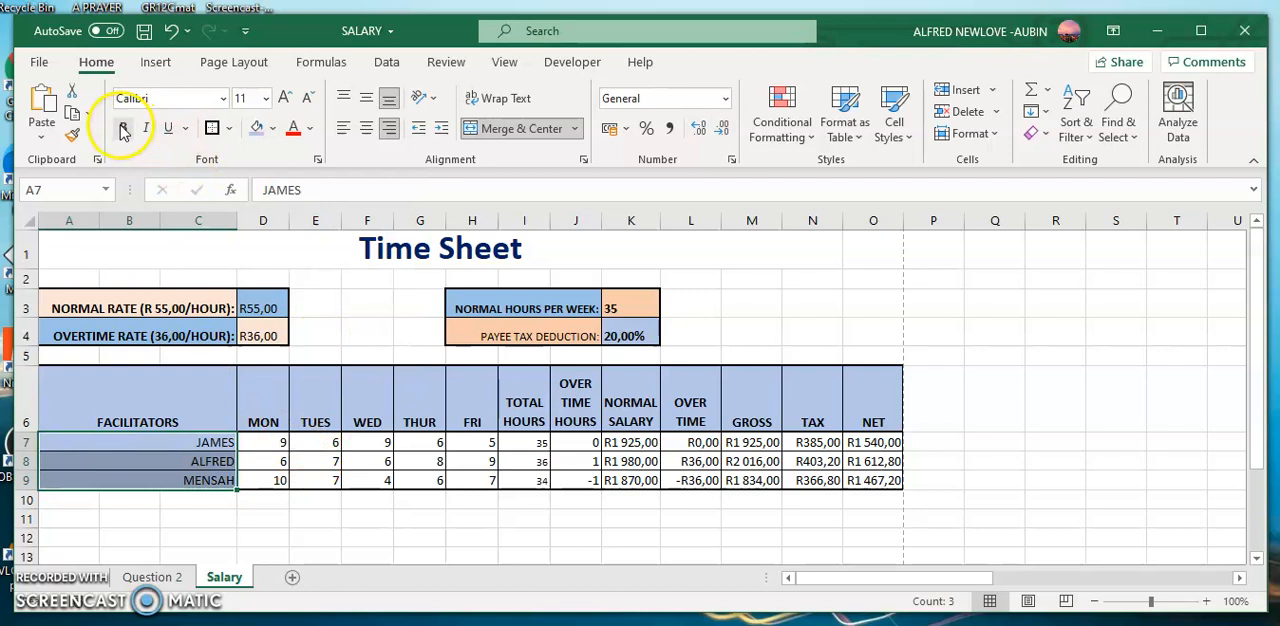
Fill the hours, salary, gross and tax cells D7:N9 with a light orange theme colour.
click(303, 461)
drag(268, 442, 737, 472)
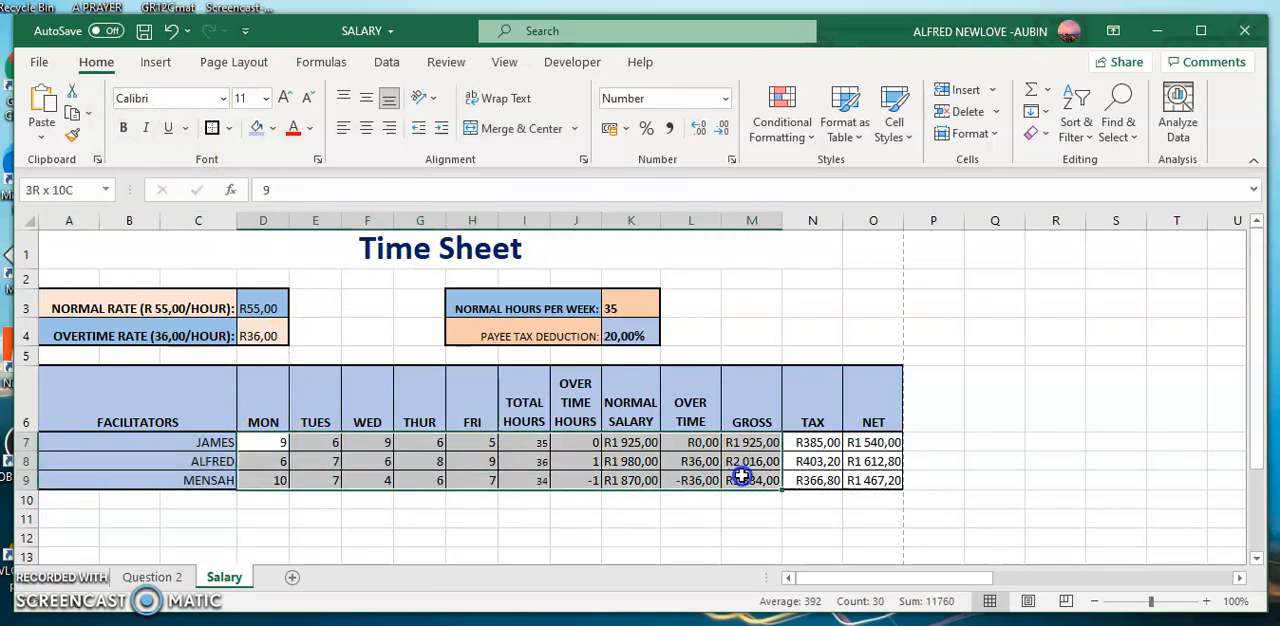
mouse_move(779, 477)
mouse_down()
mouse_move(729, 491)
mouse_move(595, 450)
mouse_move(804, 478)
mouse_up()
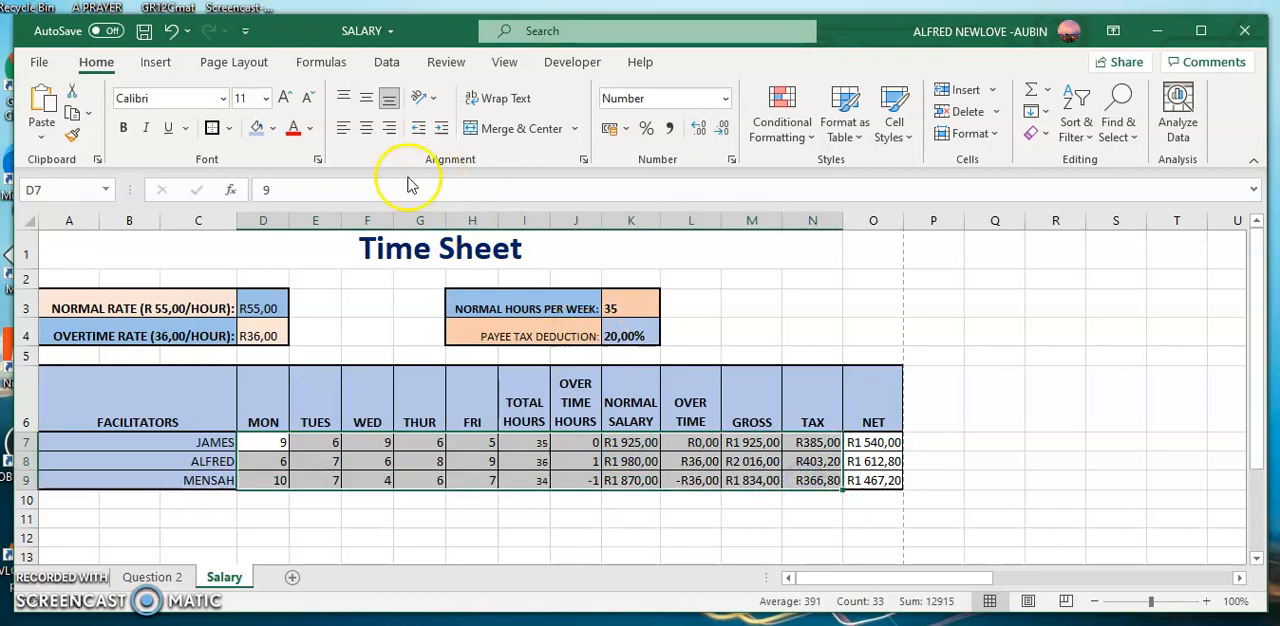
click(272, 128)
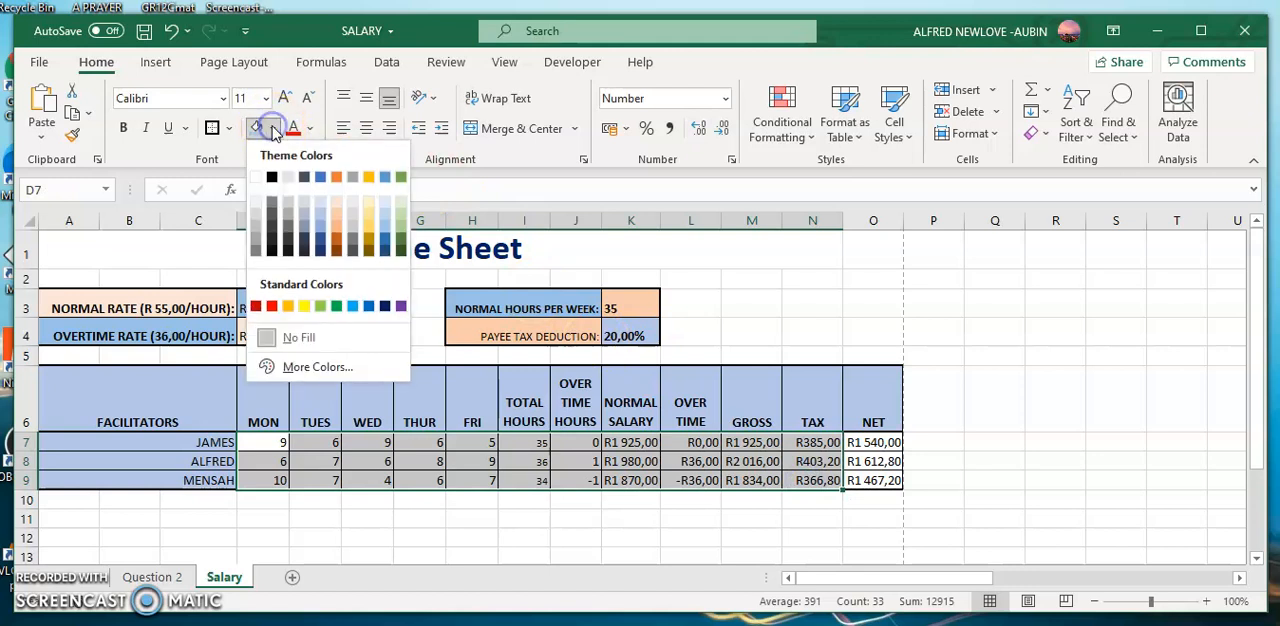
click(336, 222)
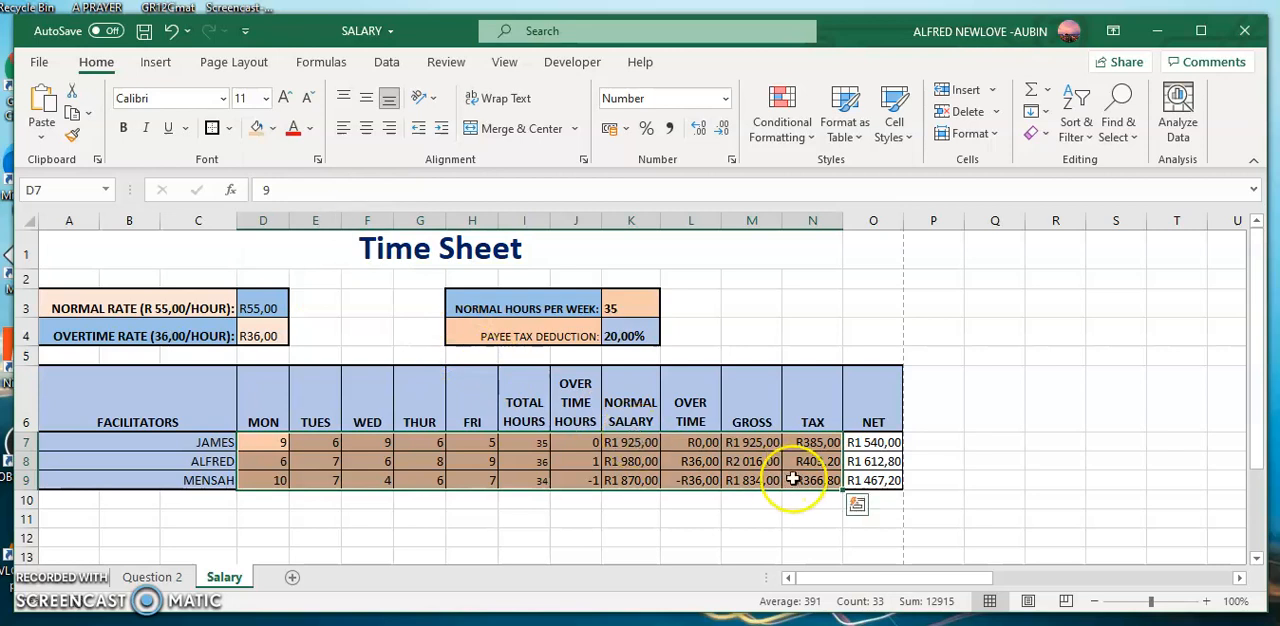
Set the font colour of the net salary cells O7:O9 to red and save the workbook.
click(868, 443)
drag(868, 443, 866, 472)
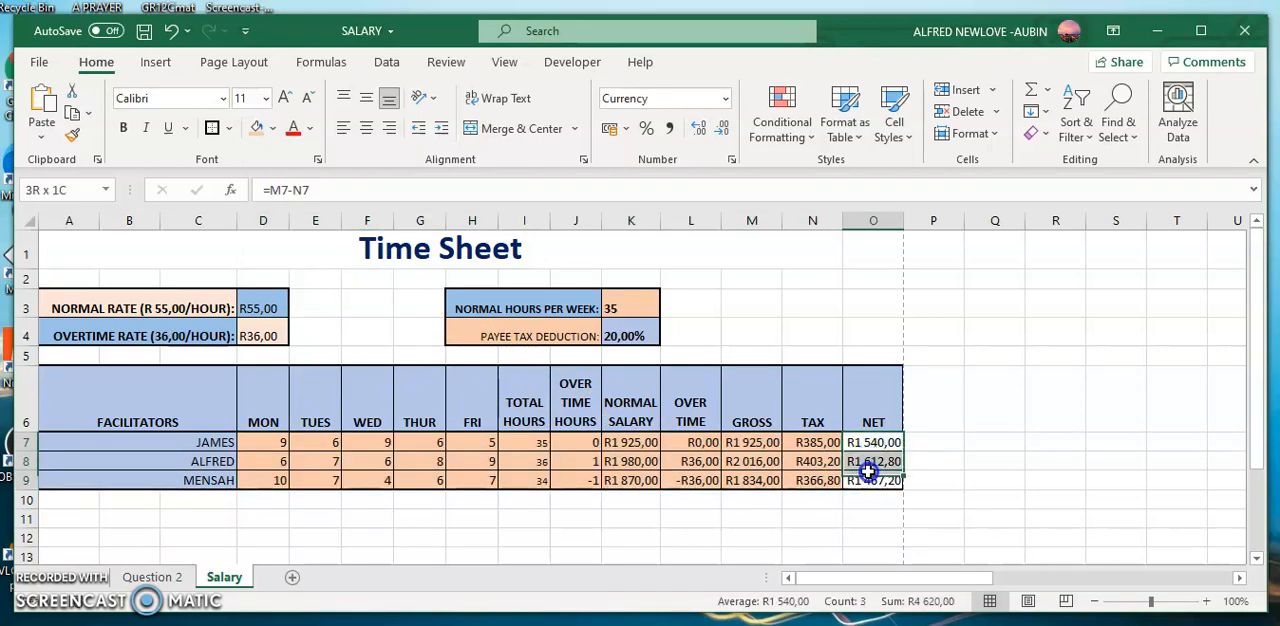
click(275, 129)
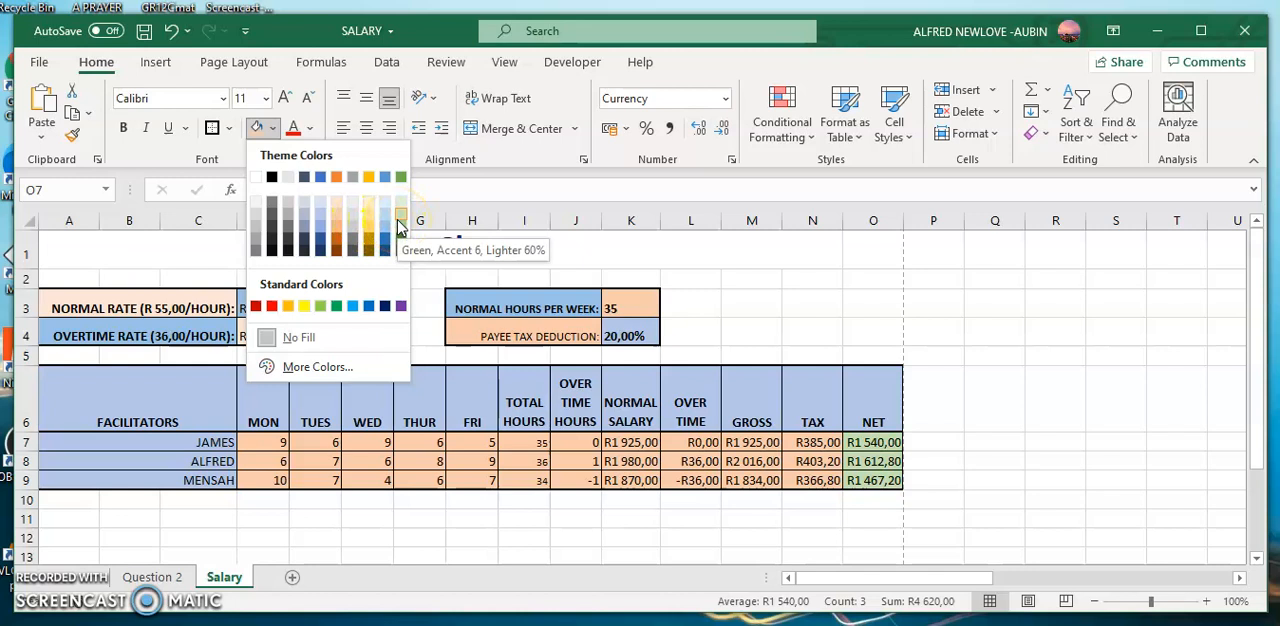
click(533, 180)
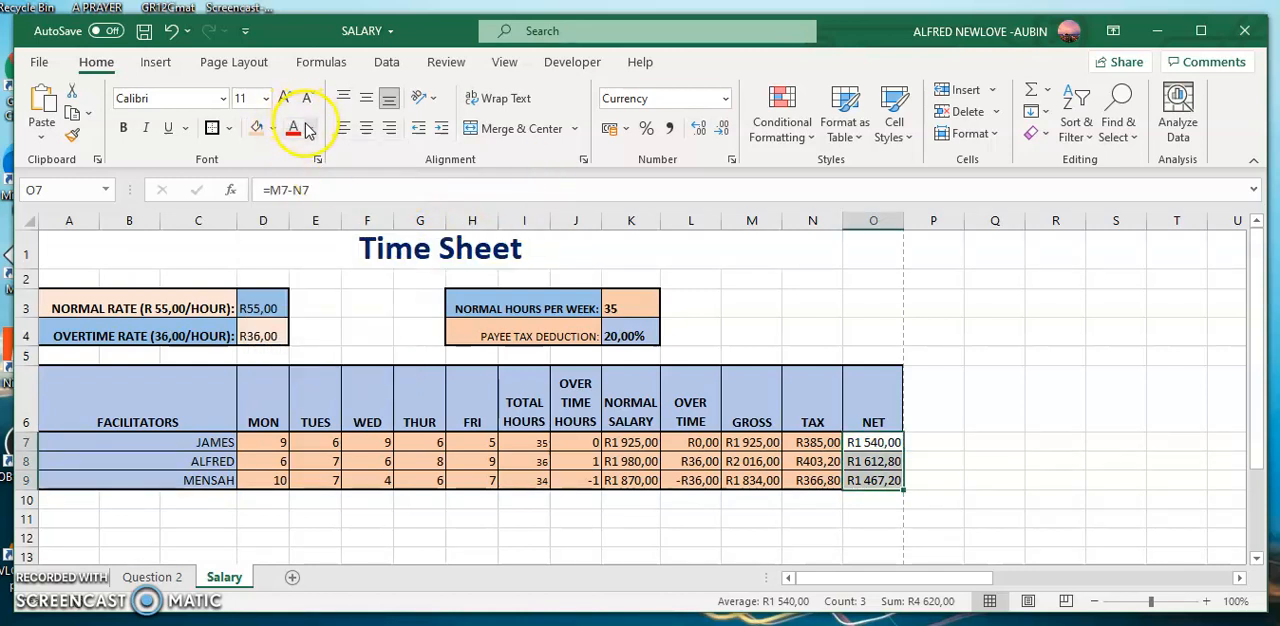
click(293, 131)
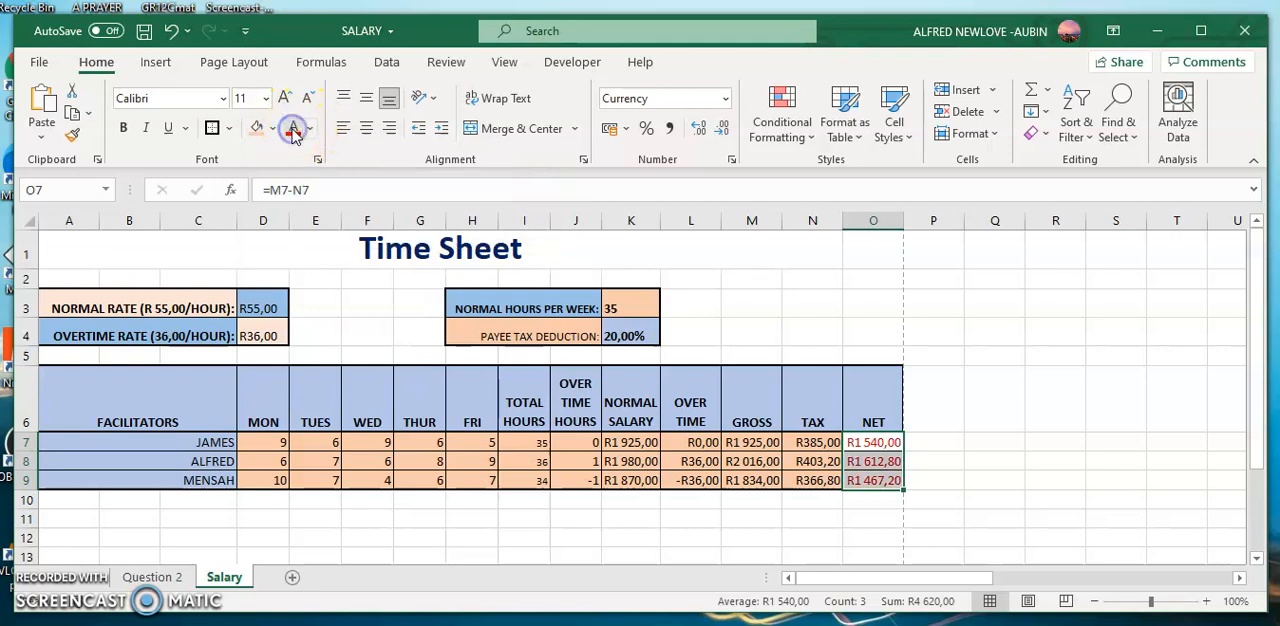
click(664, 534)
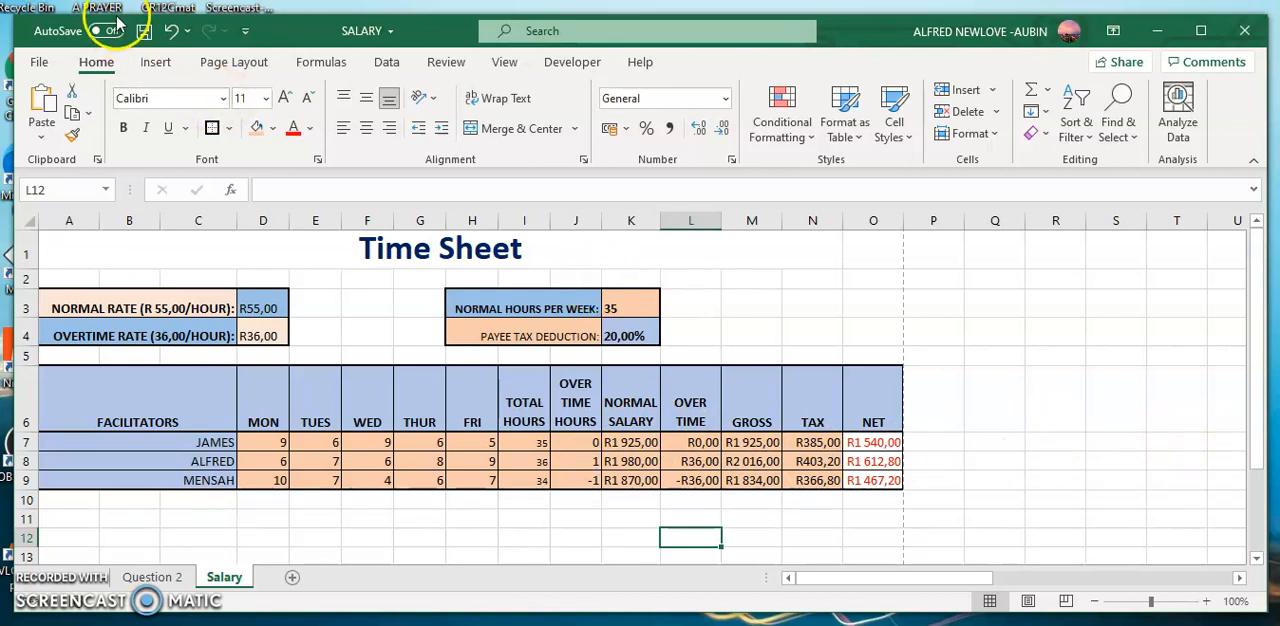
click(143, 33)
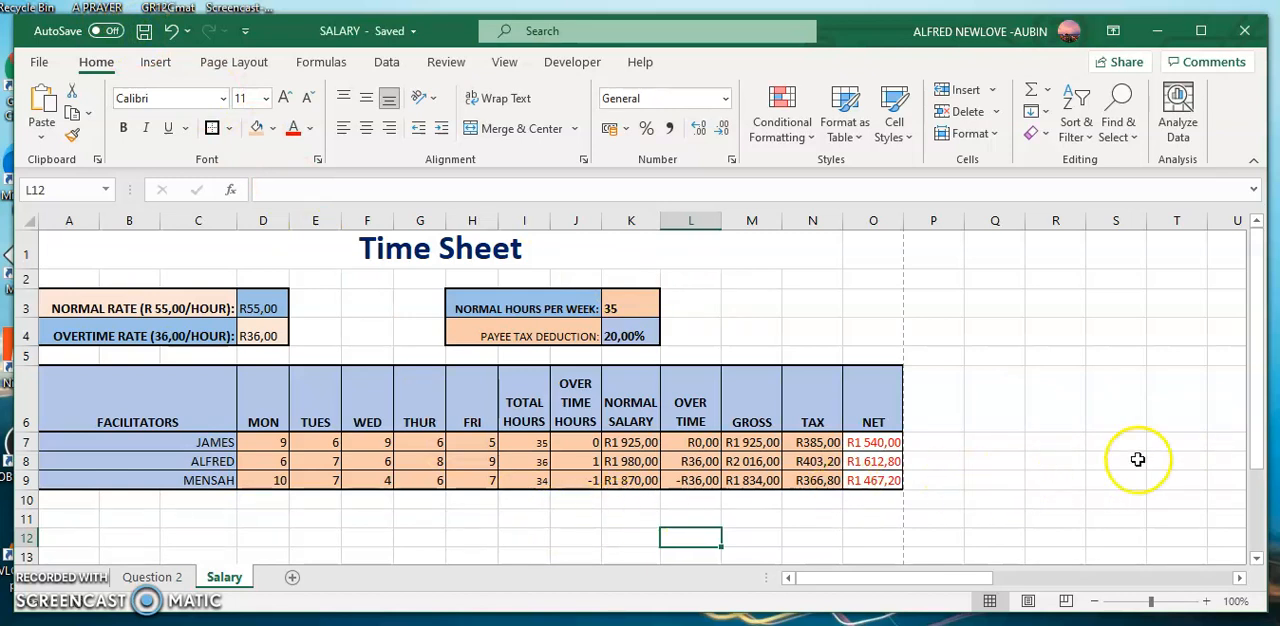
Test the formulas by setting the normal hours per week in K3 to 40, and restore it to 35.
drag(1256, 428, 1258, 450)
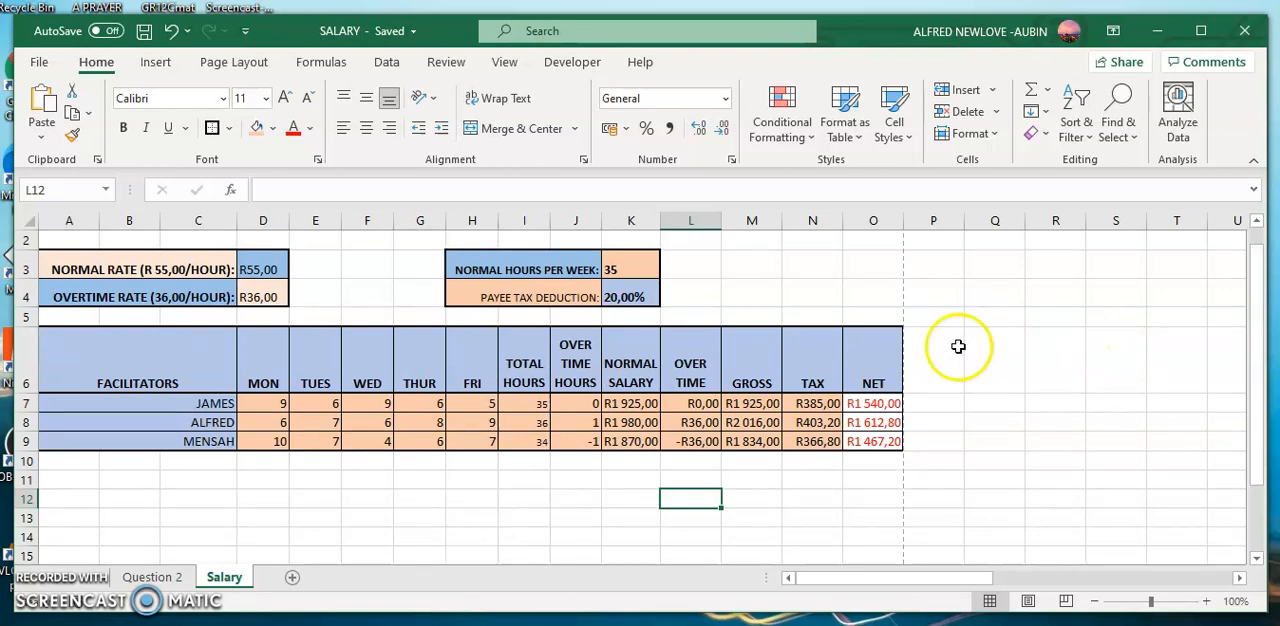
click(633, 265)
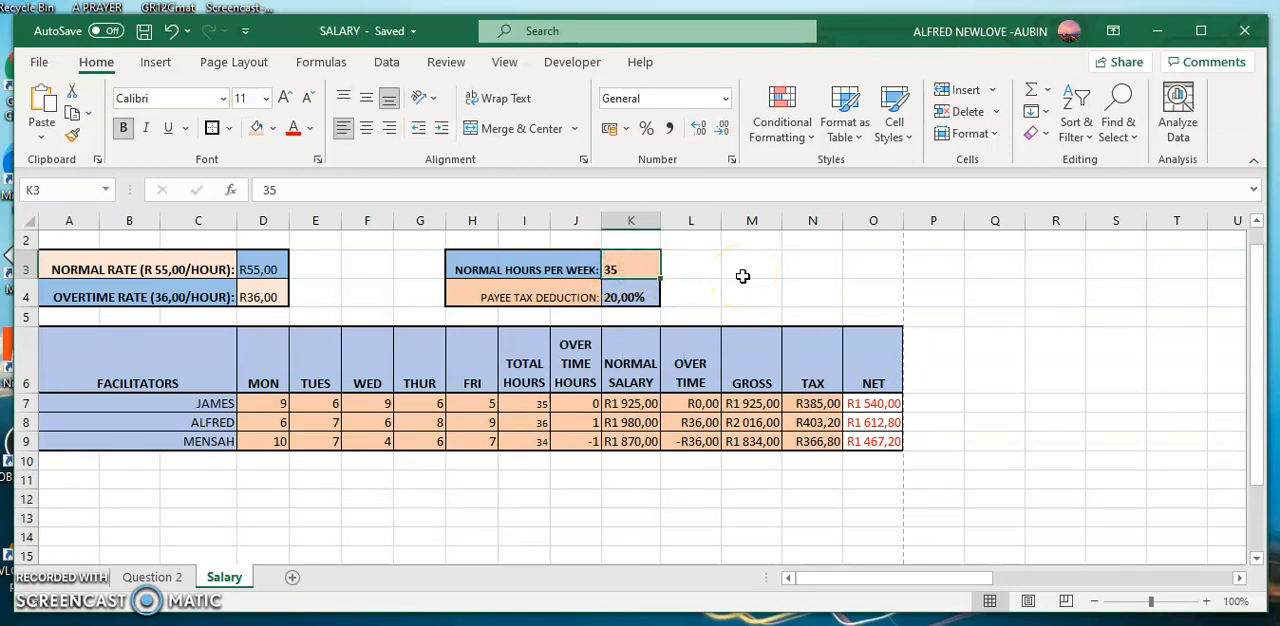
text(40)
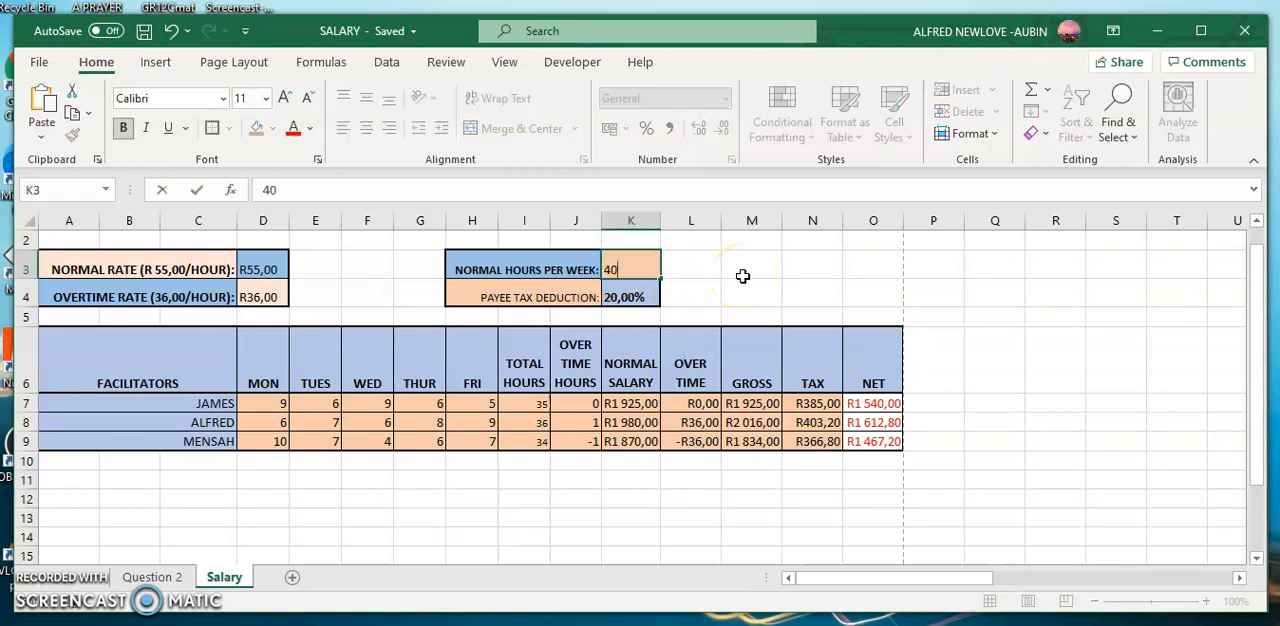
click(690, 278)
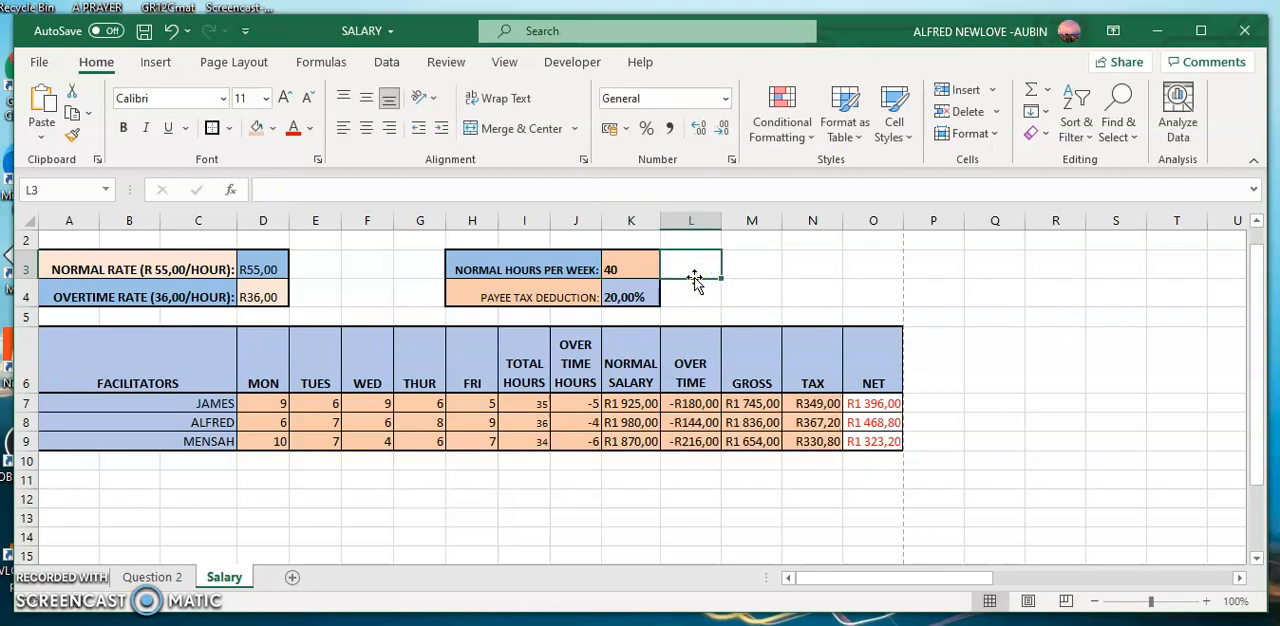
click(610, 269)
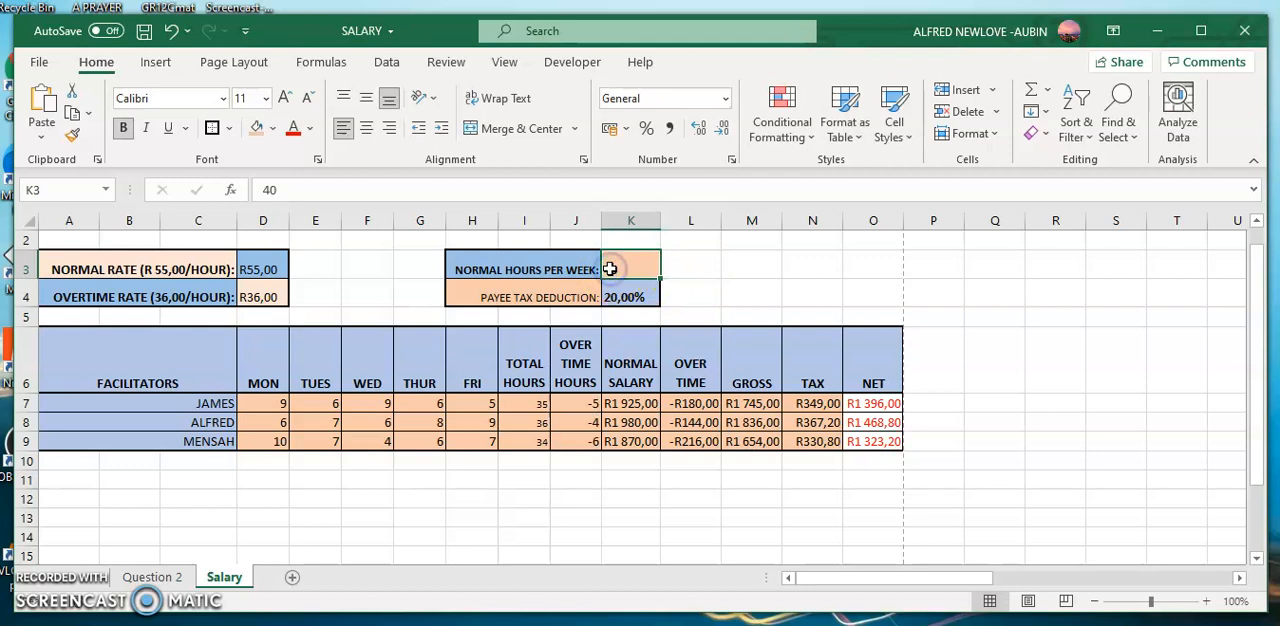
text(35)
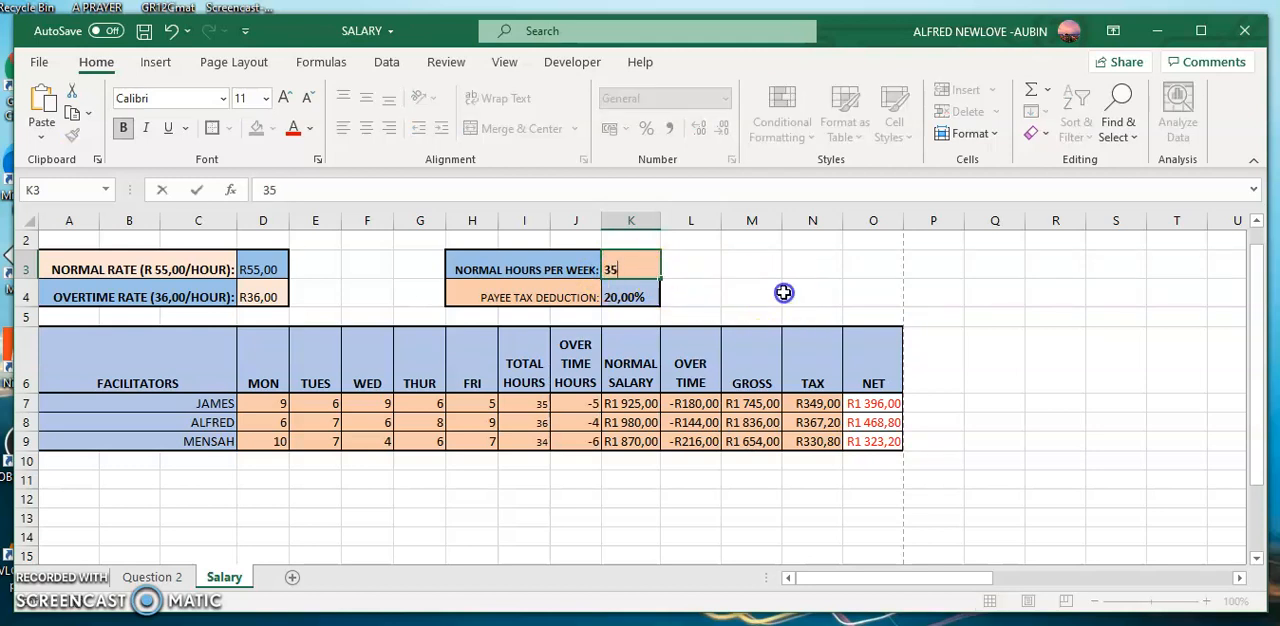
click(785, 292)
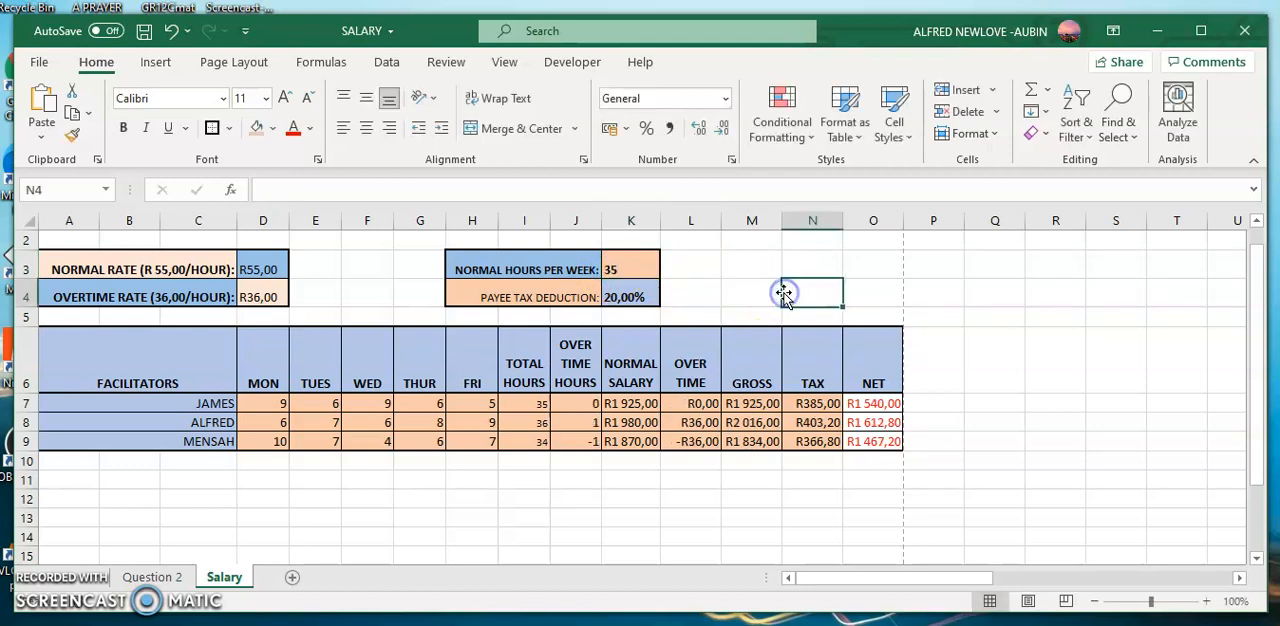
Test the tax formulas by setting the payee tax deduction in K4 to 15%, and restore it to 20%.
click(631, 300)
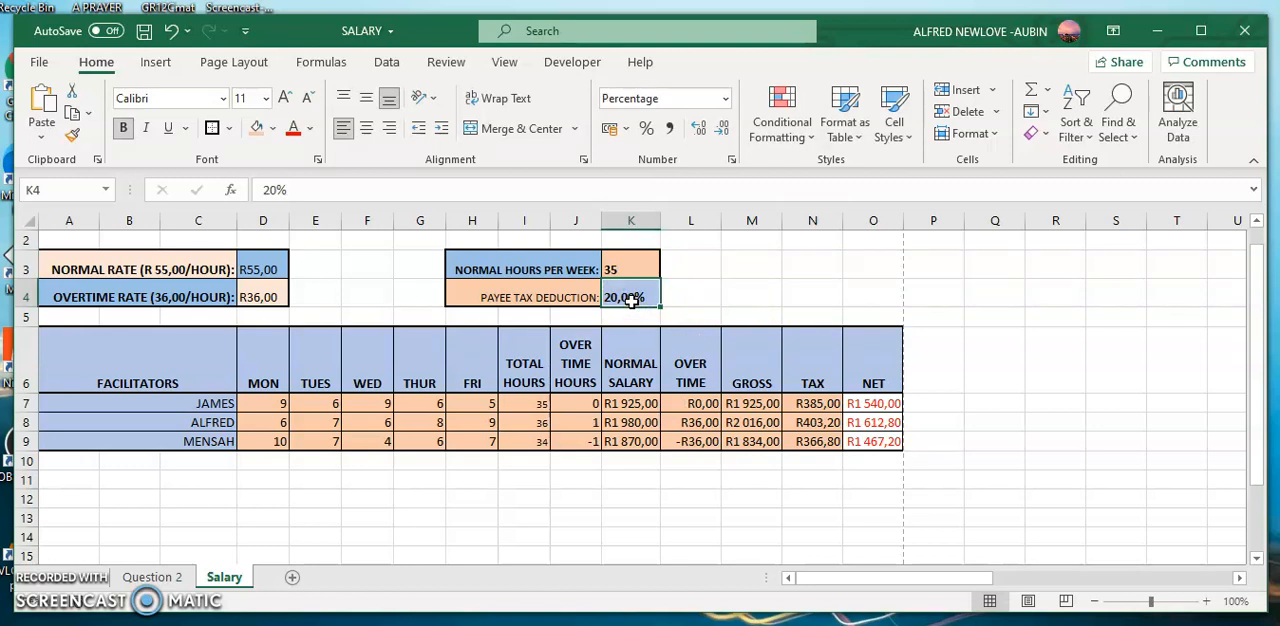
text(15)
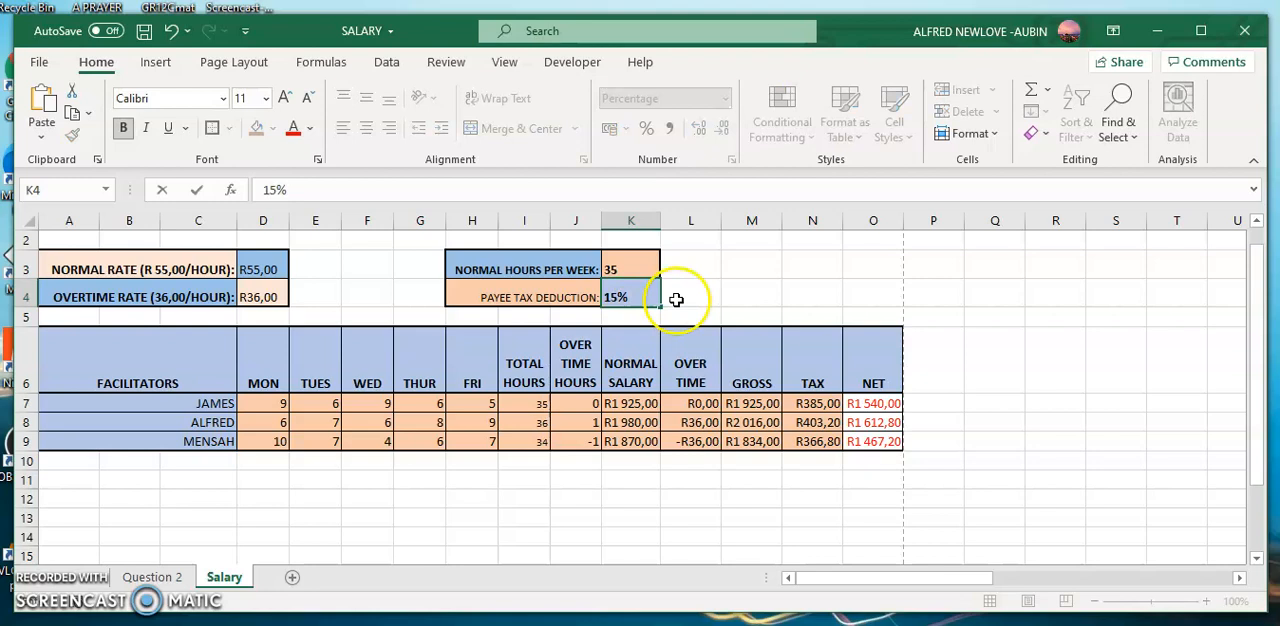
click(732, 300)
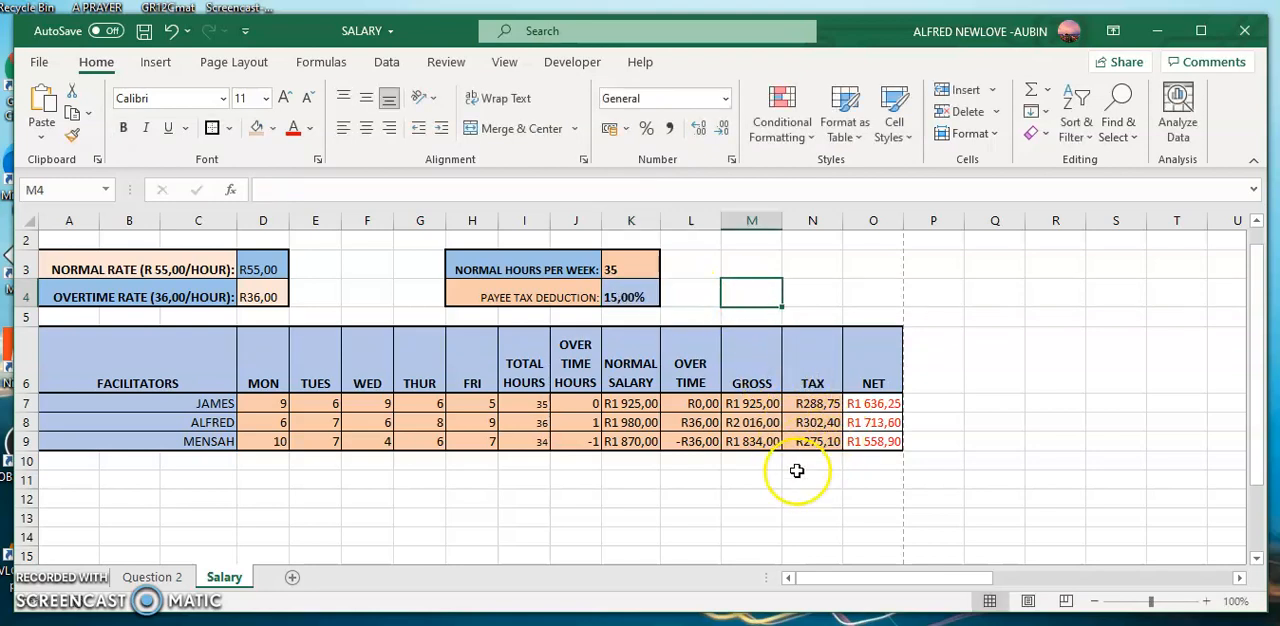
click(615, 296)
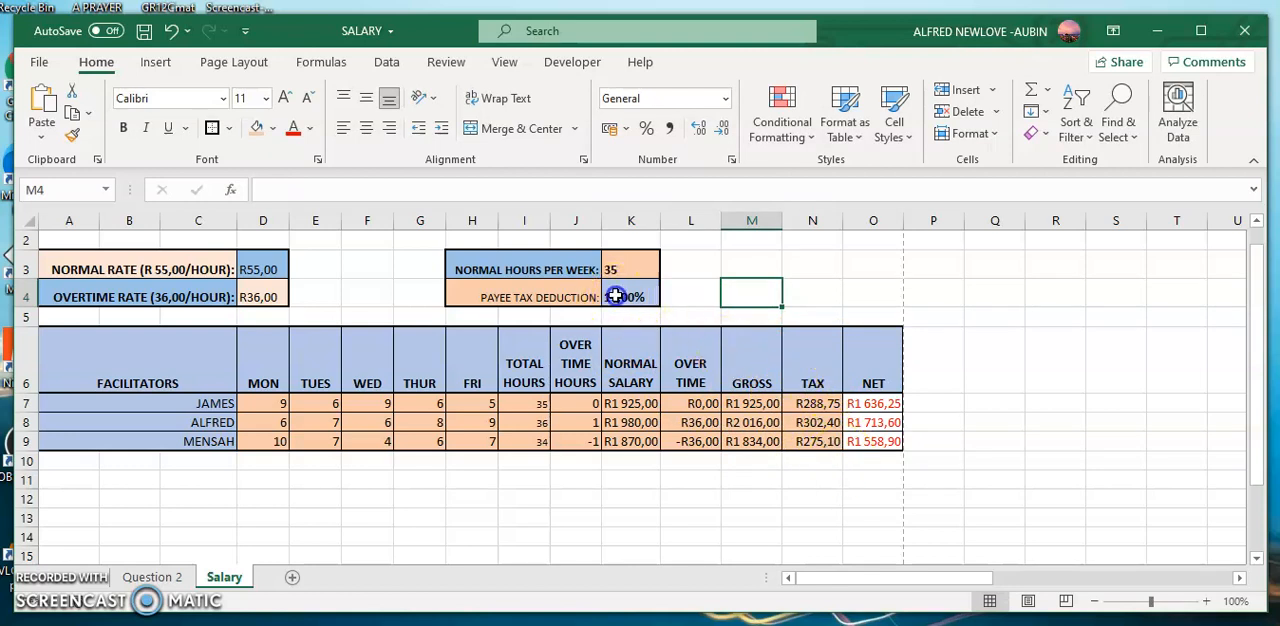
text(20)
click(775, 316)
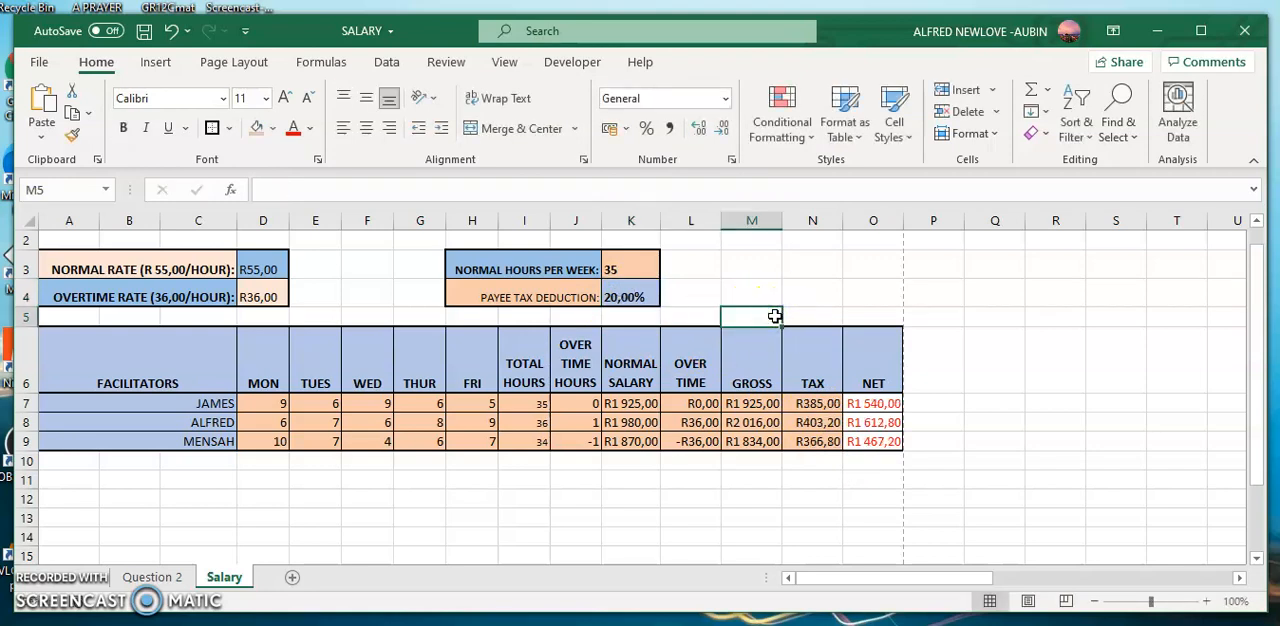
Enter the labels AVERAGE, MINIMUM and MAXIMUM in cells A11, A12 and A13 below the table.
click(64, 478)
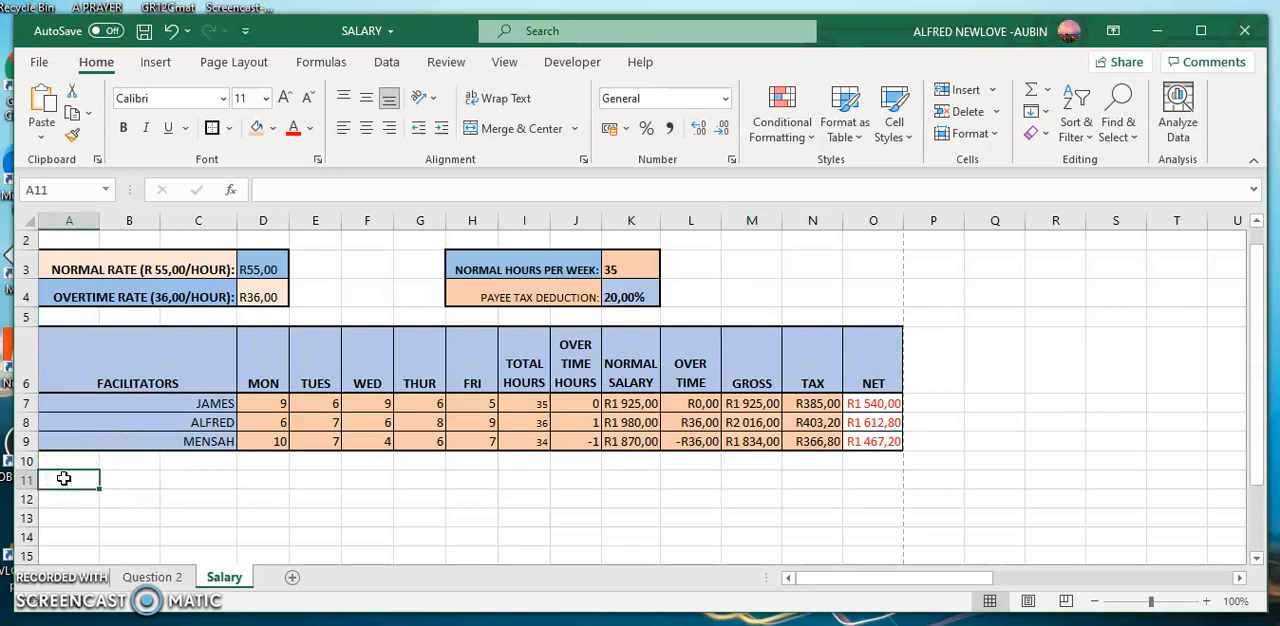
text(a)
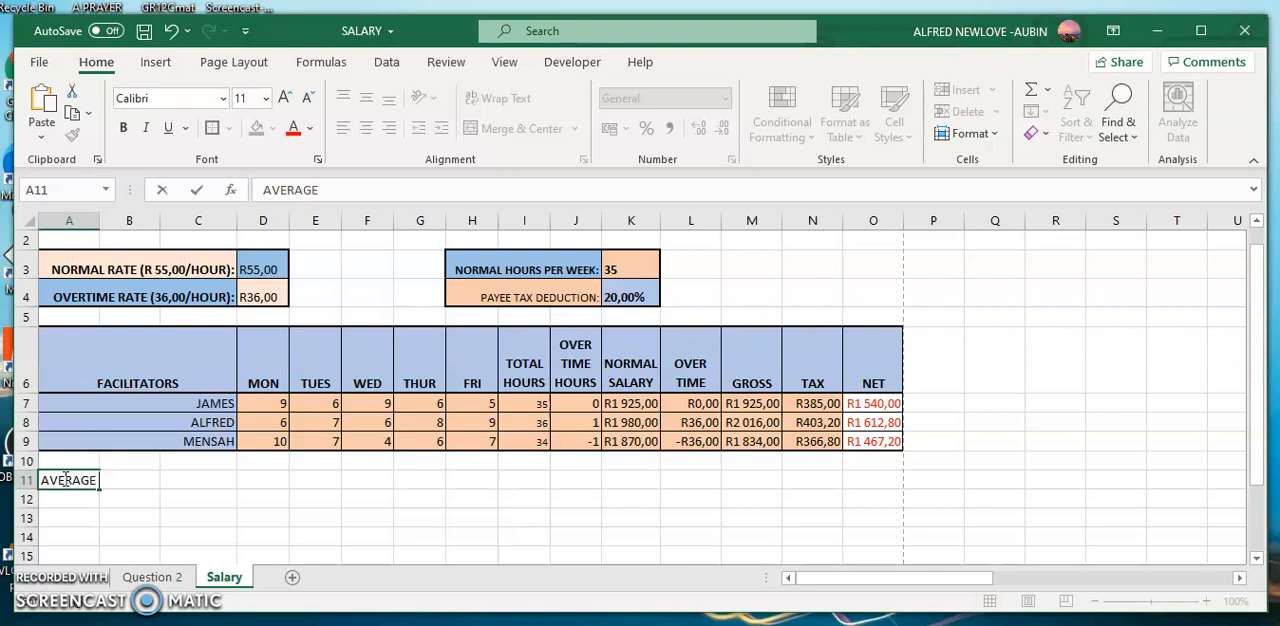
text(VERAGE)
click(63, 498)
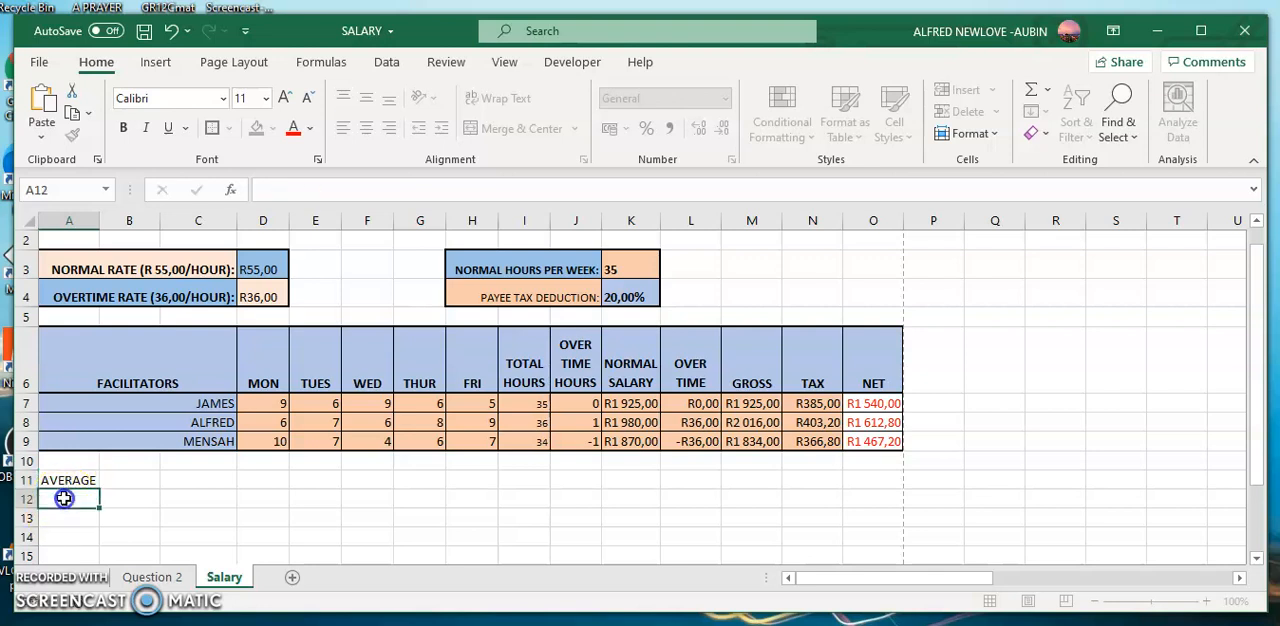
text(MINIMUM)
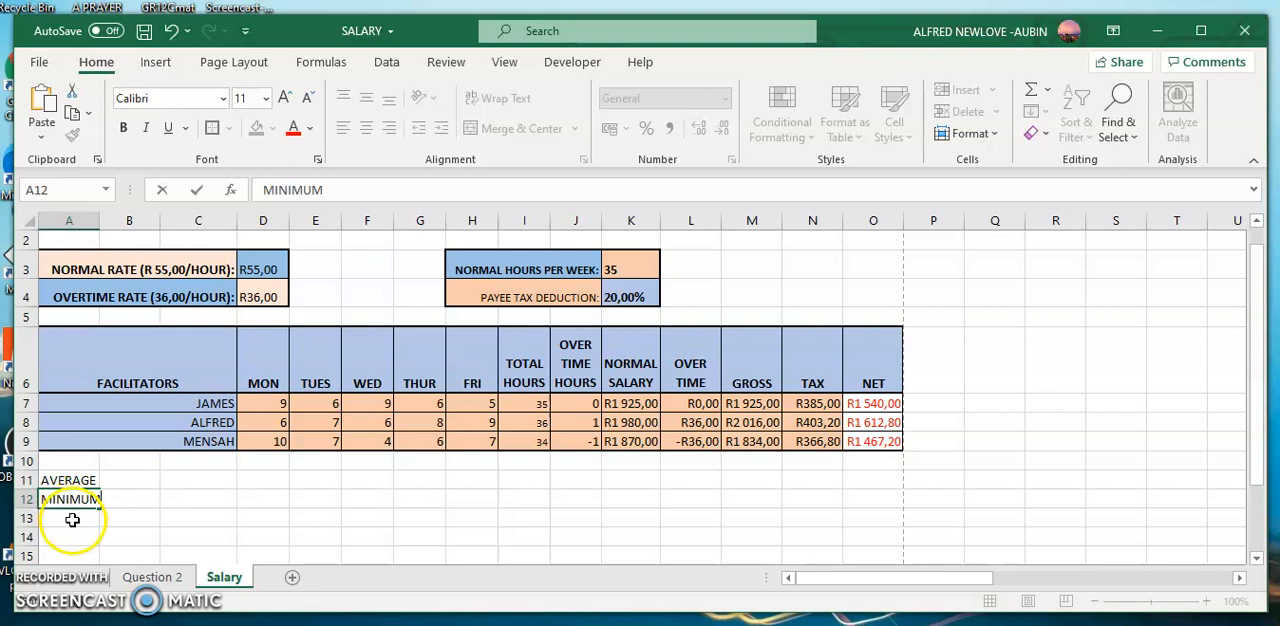
click(72, 519)
text(M)
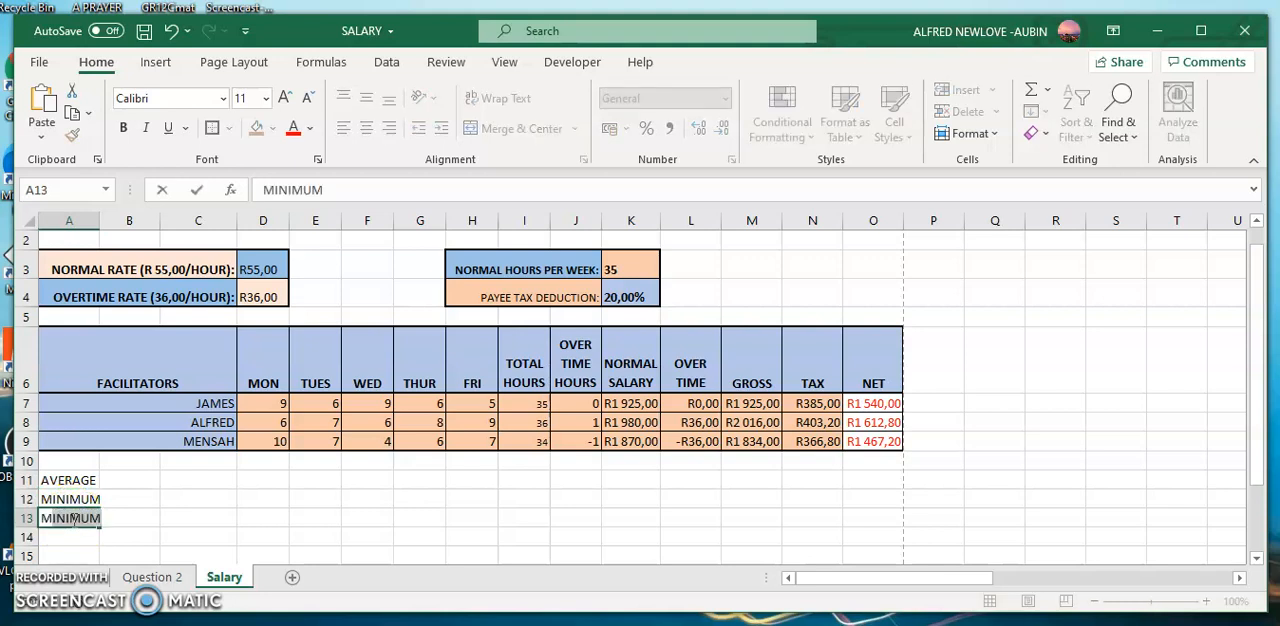
text(AX)
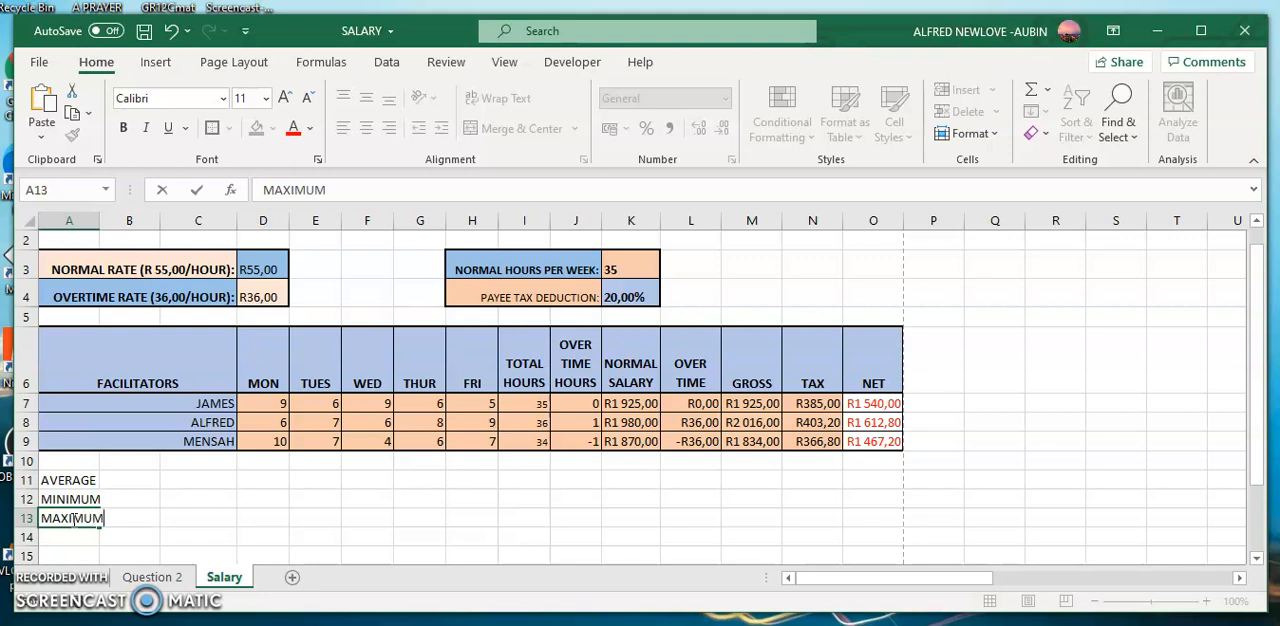
click(195, 534)
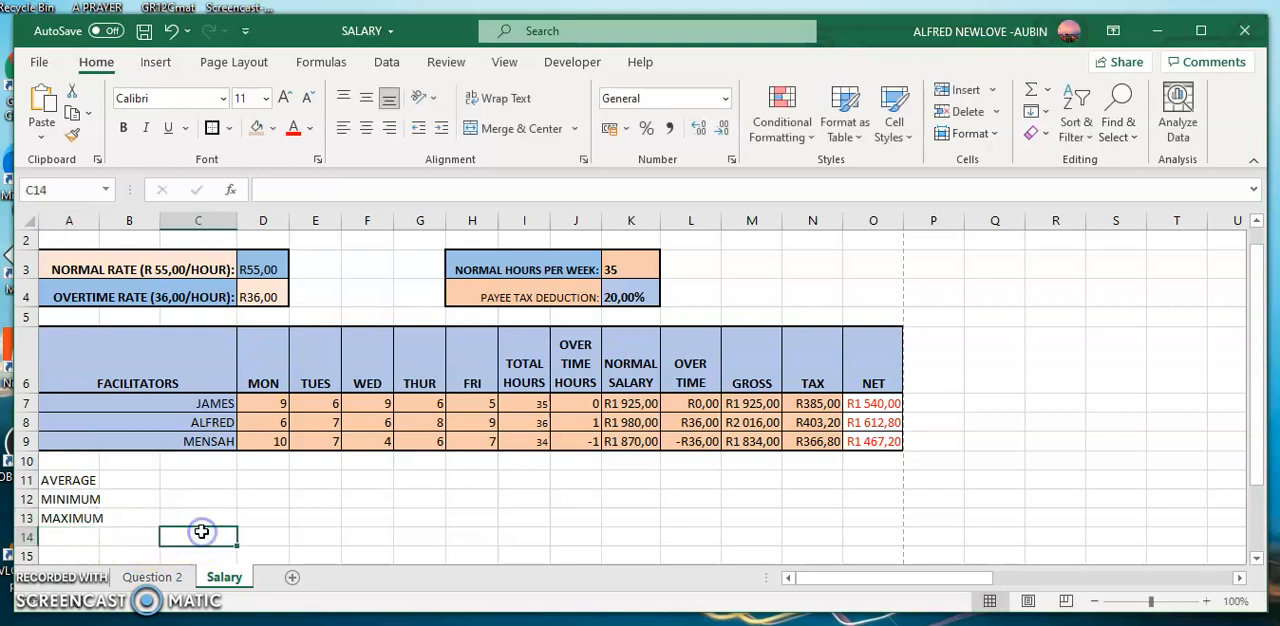
Merge cells A11:C11 for the AVERAGE label through the cell alignment settings.
click(76, 480)
drag(76, 480, 213, 483)
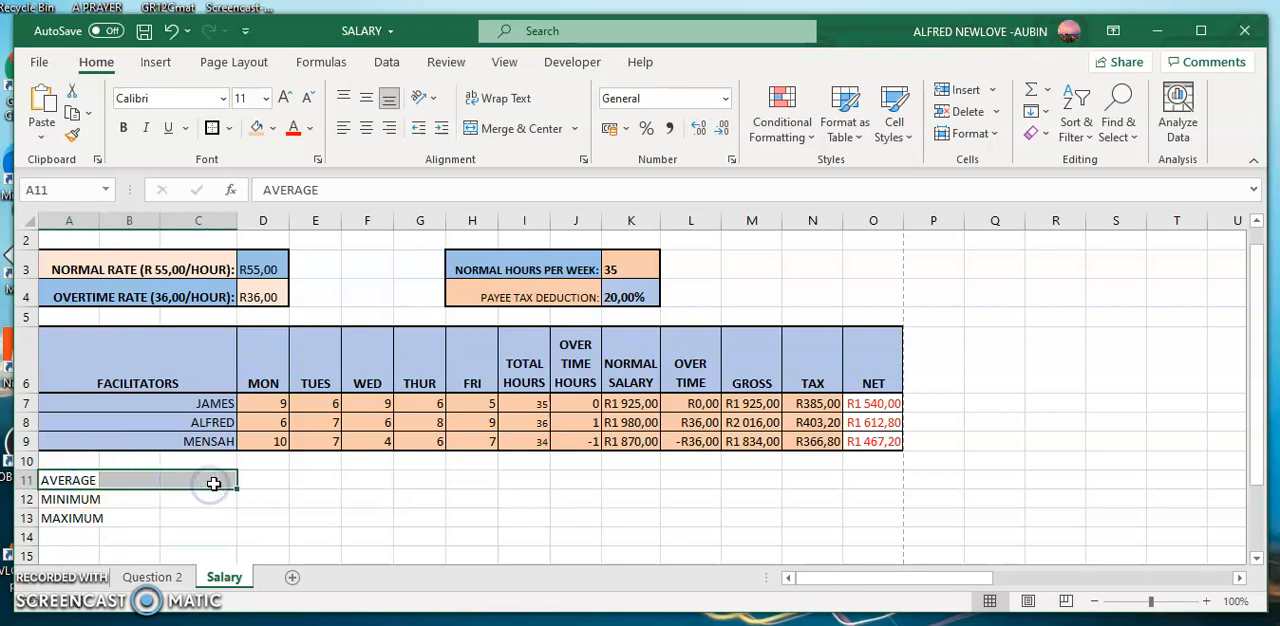
right_click(213, 483)
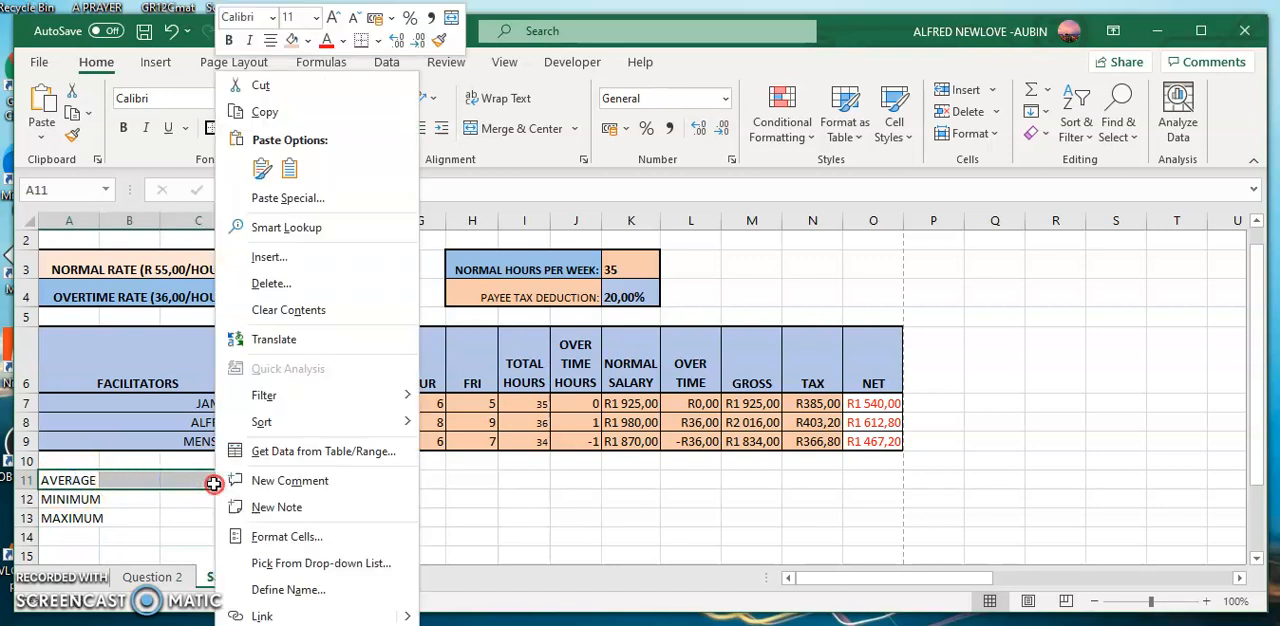
click(272, 546)
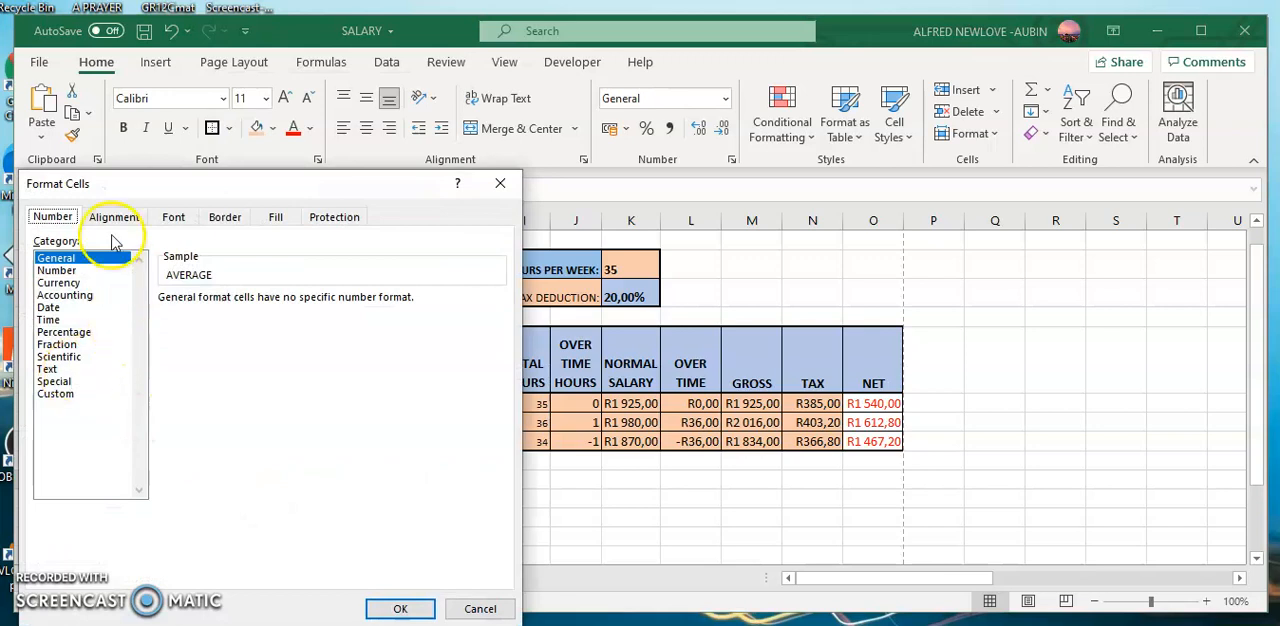
click(112, 222)
click(49, 417)
click(386, 609)
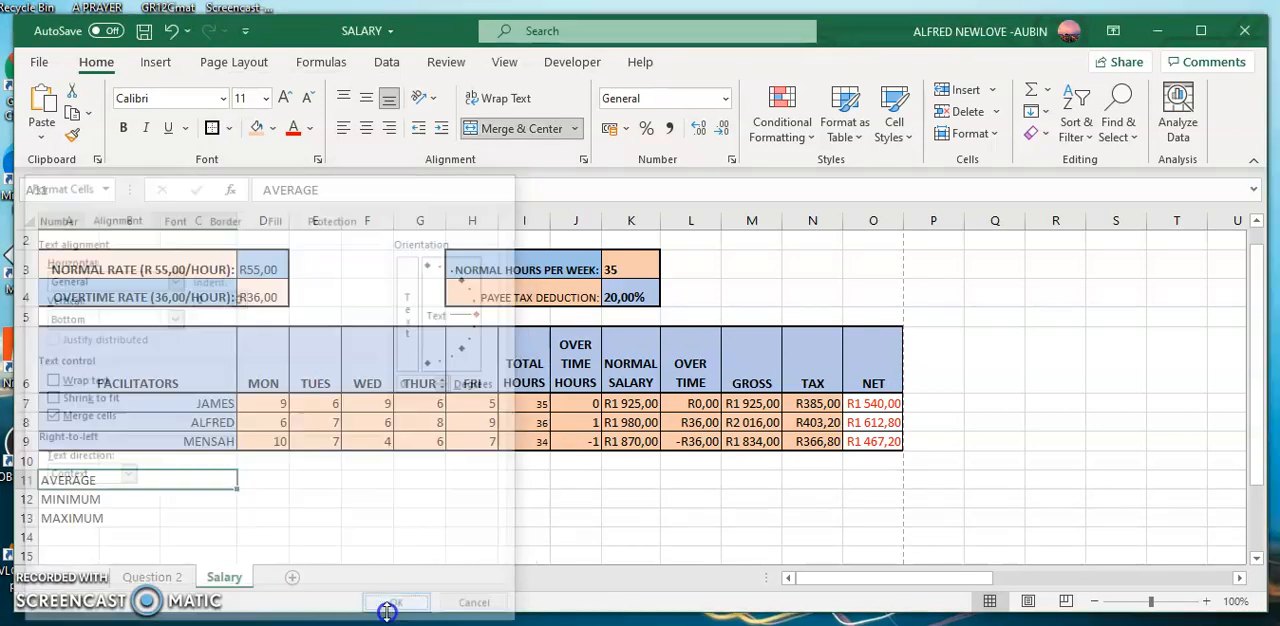
Merge cells A12:C12 for the MINIMUM label through the cell alignment settings.
click(69, 497)
drag(69, 497, 191, 501)
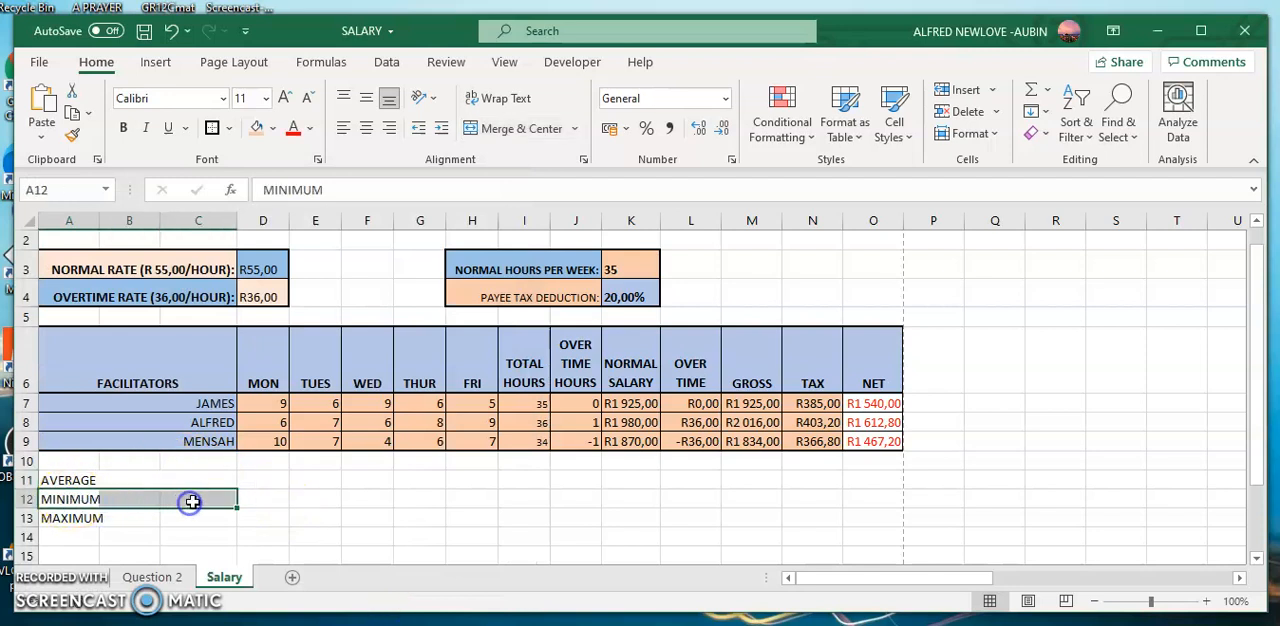
right_click(191, 501)
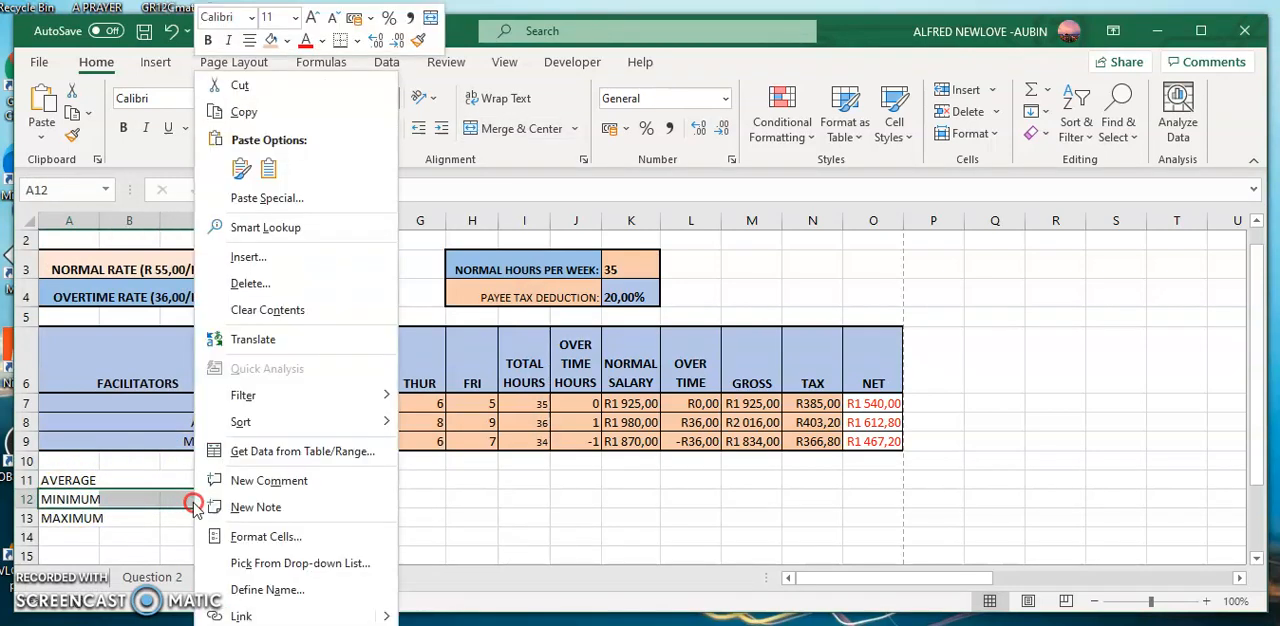
click(236, 538)
click(28, 416)
click(378, 609)
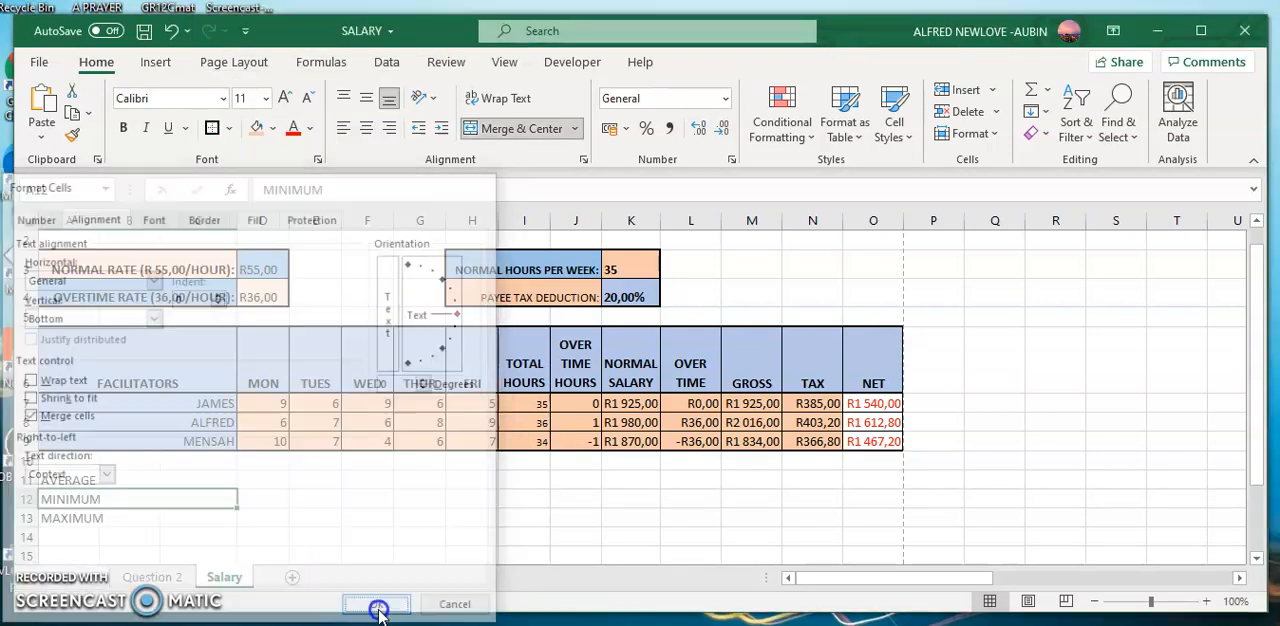
Merge cells A13:C13 for the MAXIMUM label through the cell alignment settings.
drag(91, 517, 190, 517)
right_click(192, 518)
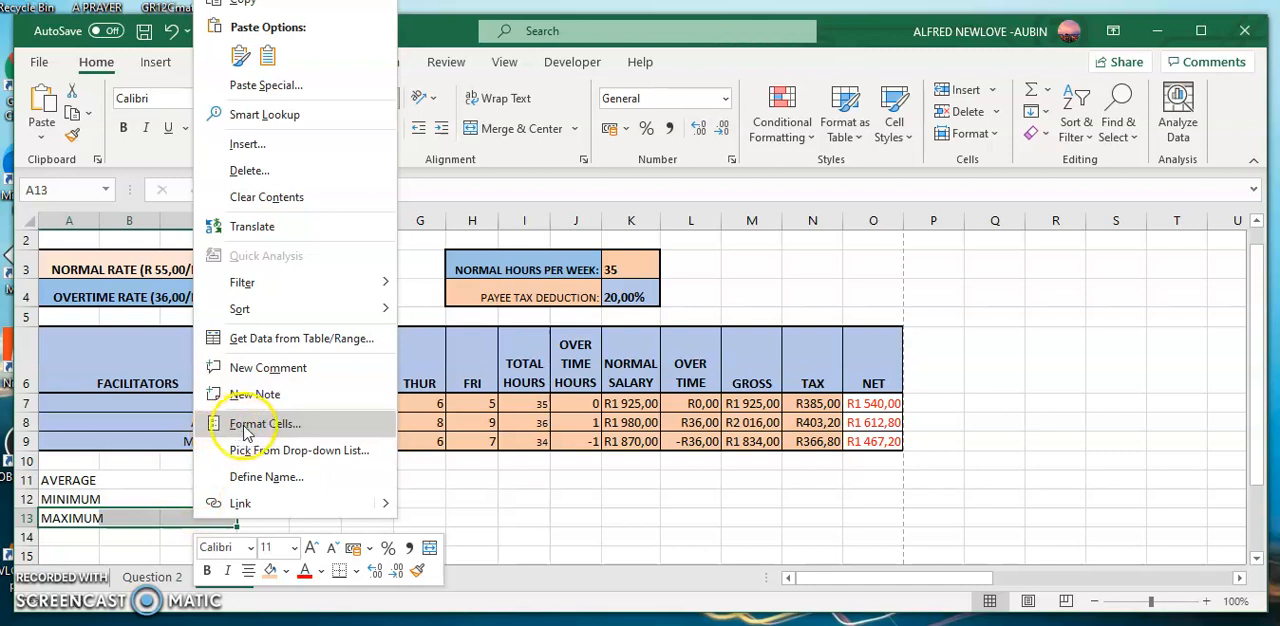
click(247, 427)
click(42, 417)
click(379, 608)
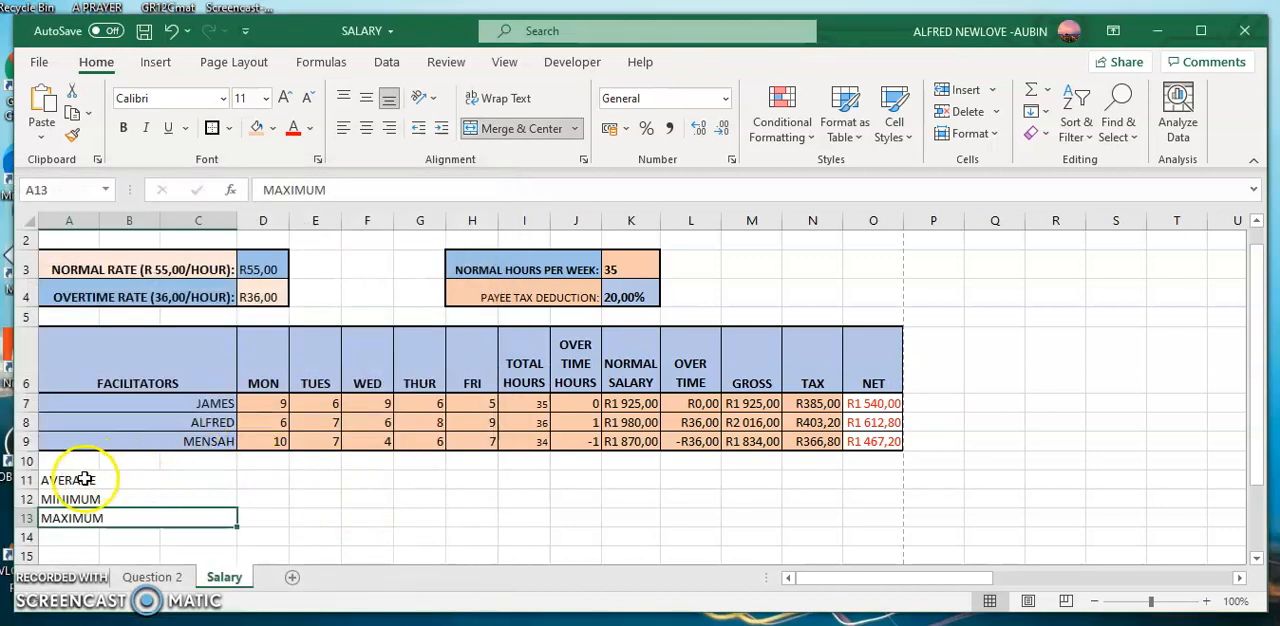
Right-align the AVERAGE, MINIMUM and MAXIMUM labels in the merged cells of rows 11 to 13.
drag(86, 482, 85, 516)
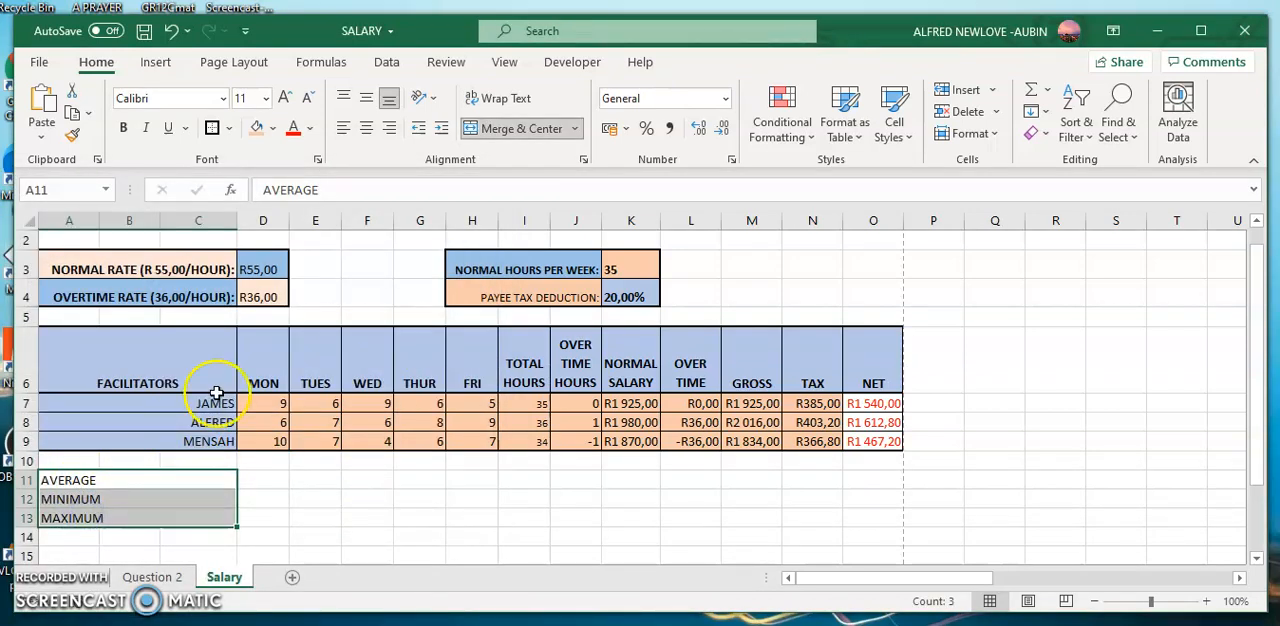
click(389, 128)
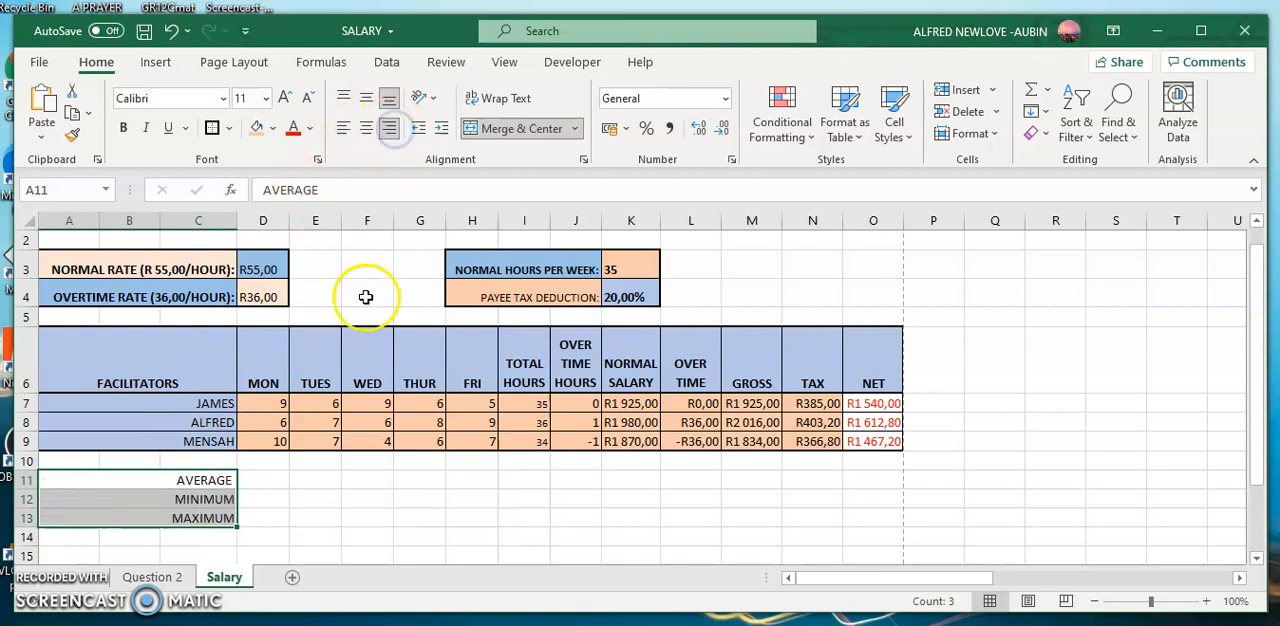
Enter the formula =AVERAGE(D7:D9) in cell D11 for the Monday hours.
click(260, 480)
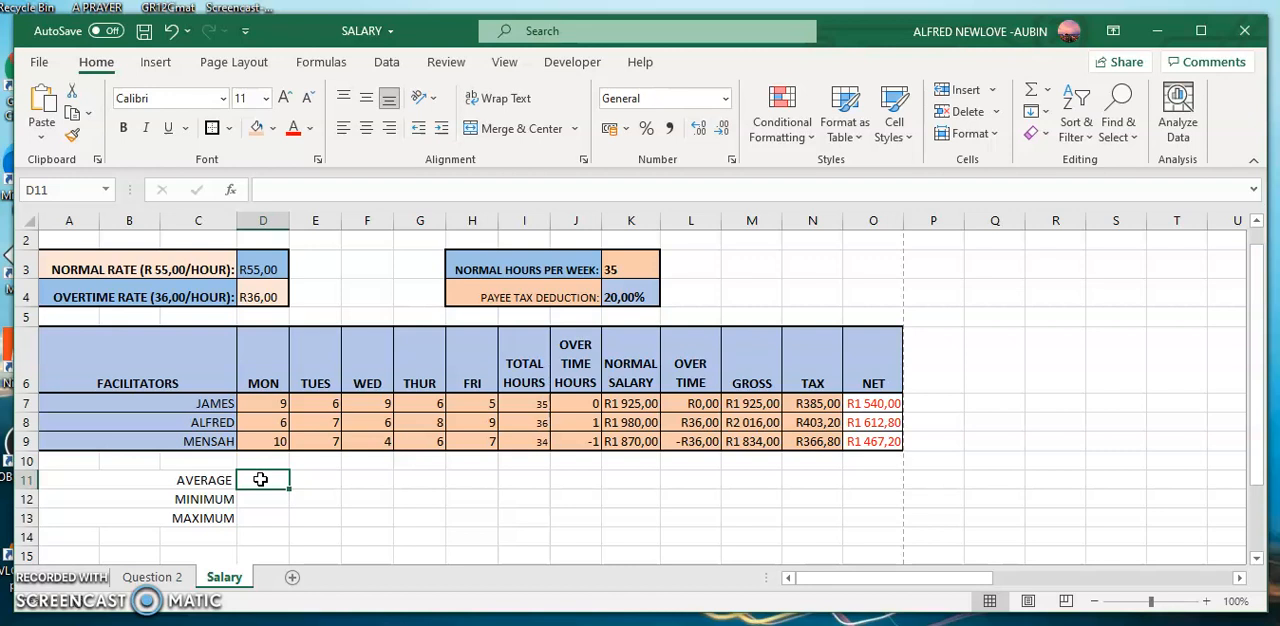
text(=)
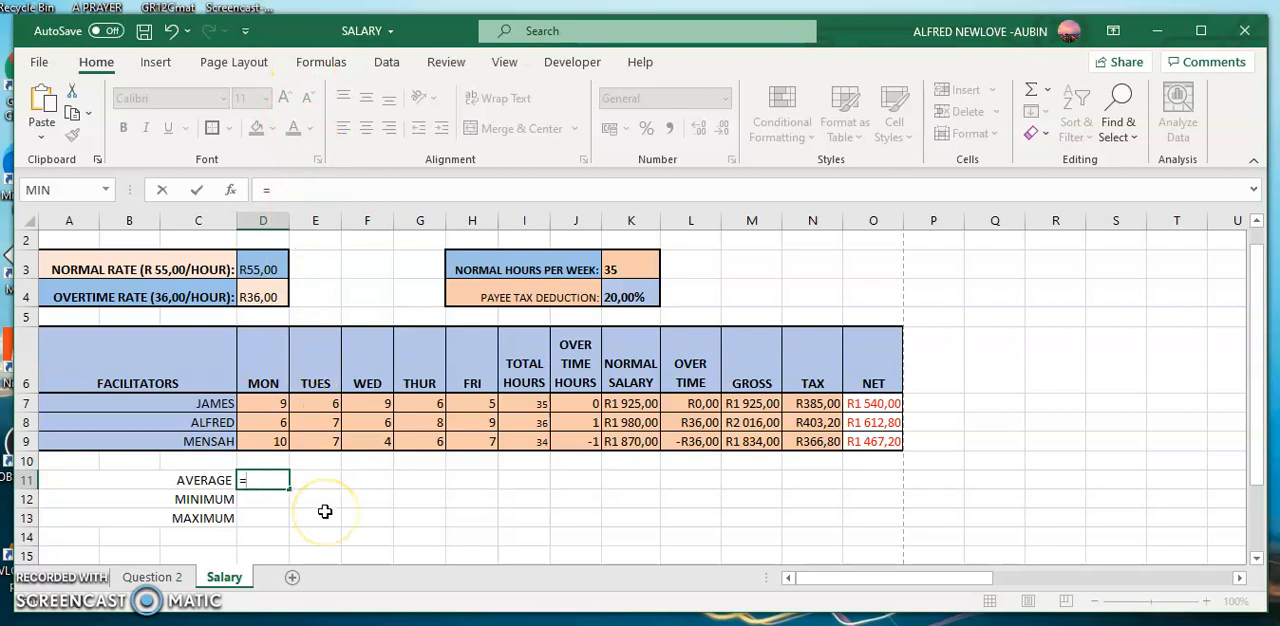
text(A)
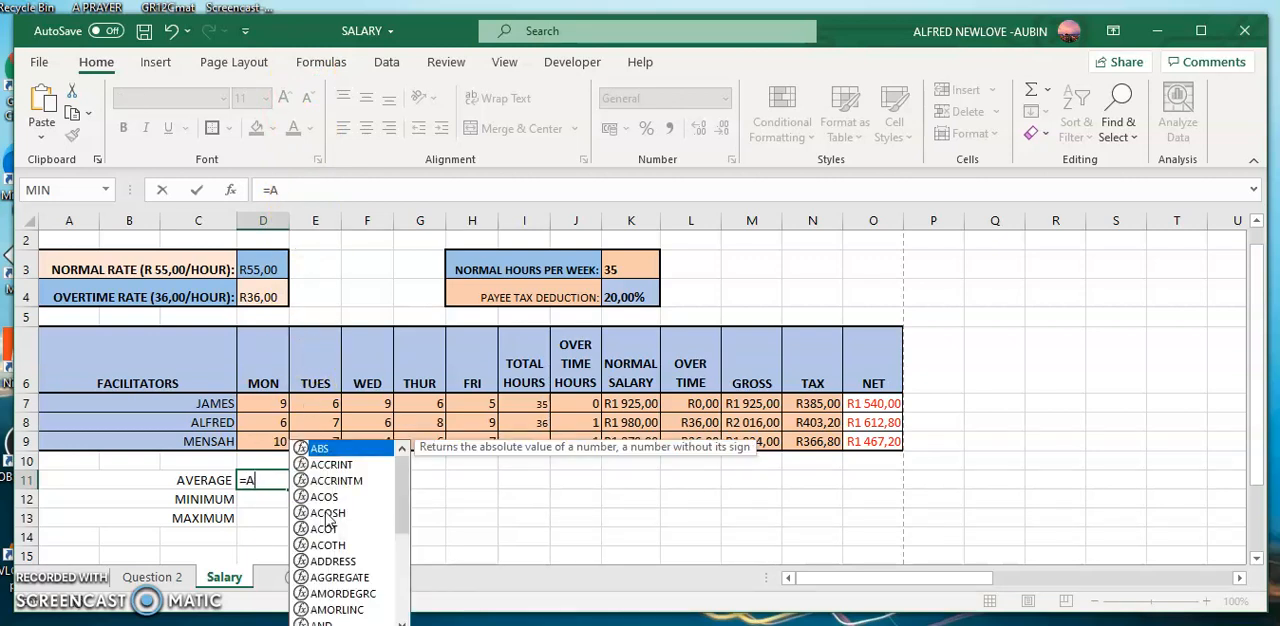
text(VE)
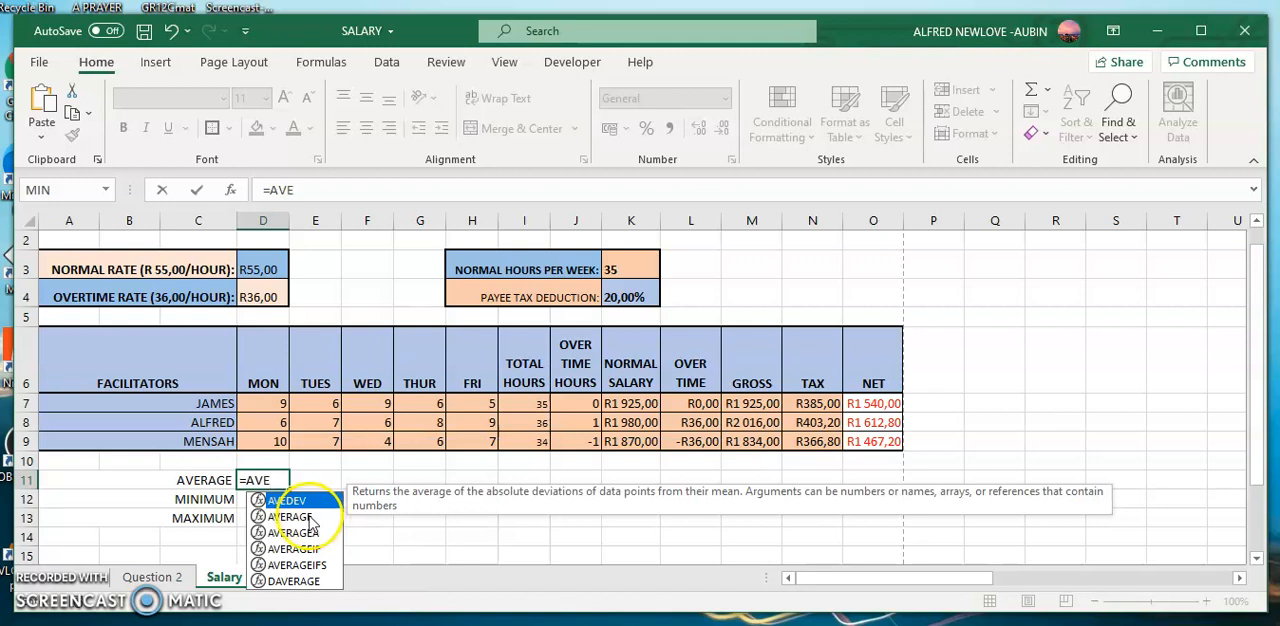
double_click(307, 516)
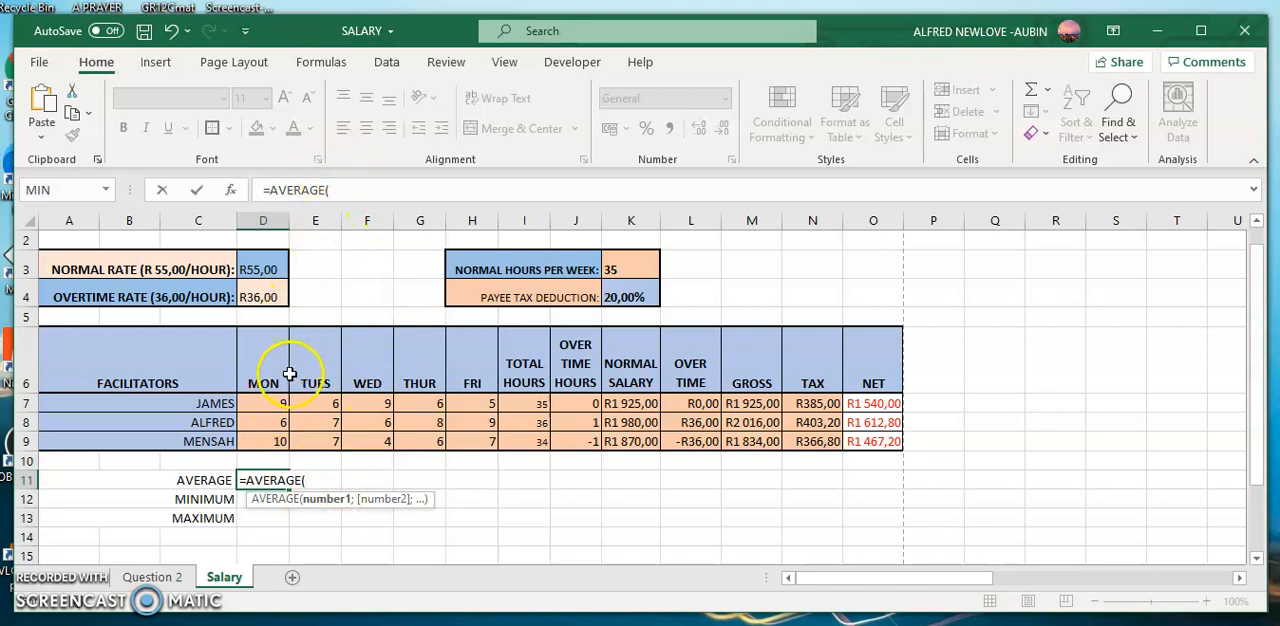
click(278, 401)
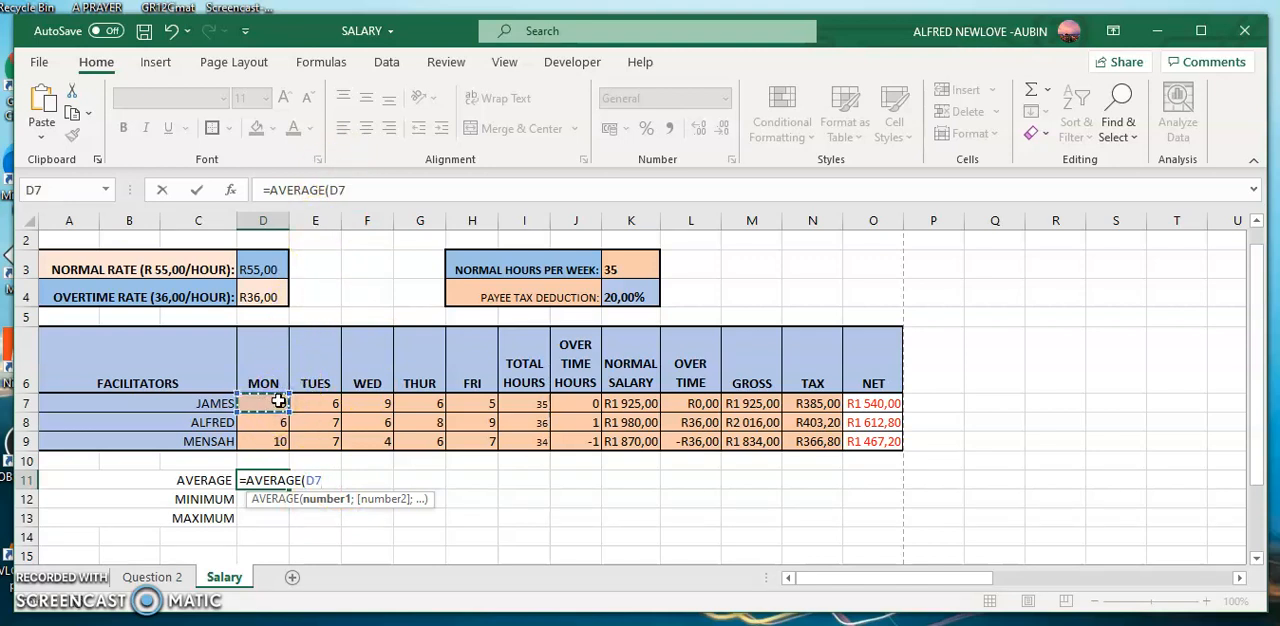
drag(278, 401, 277, 441)
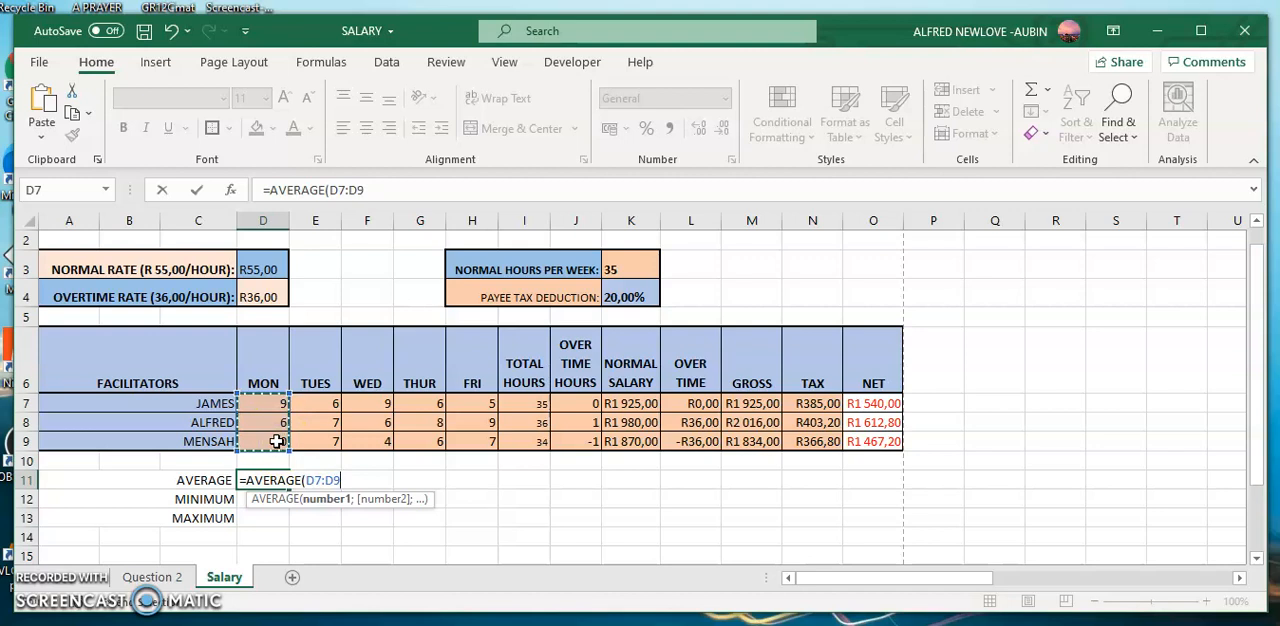
text())
key(Return)
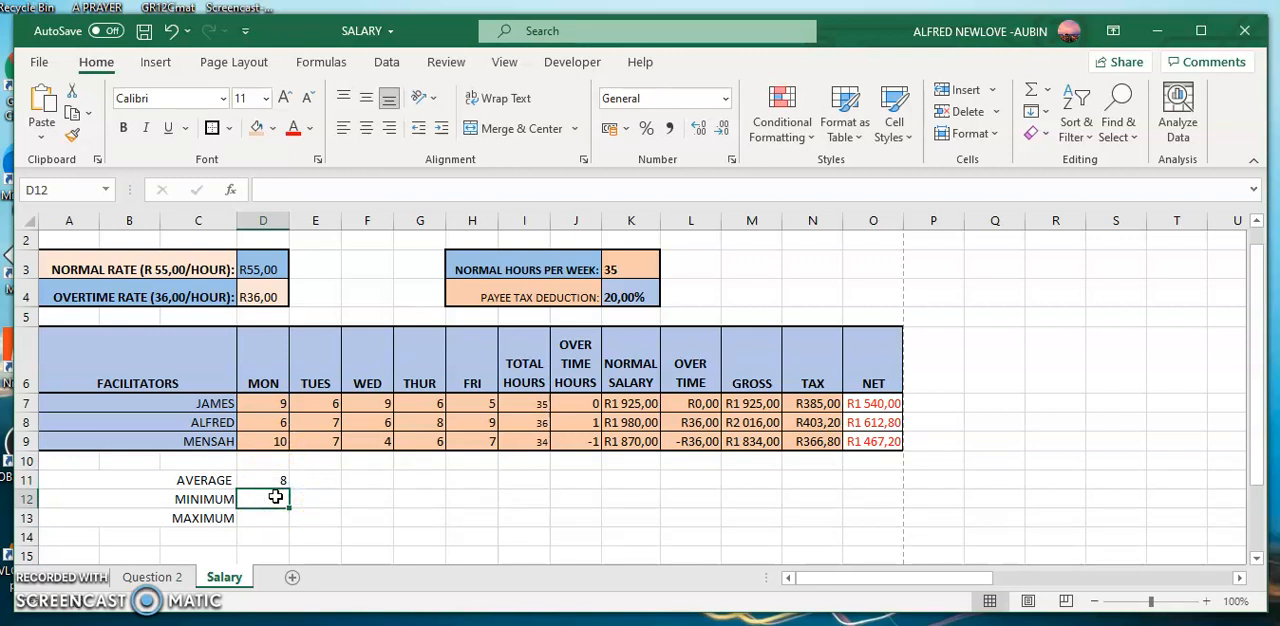
Enter the formula =MIN(D7:D9) in cell D12 for the Monday hours.
text(=)
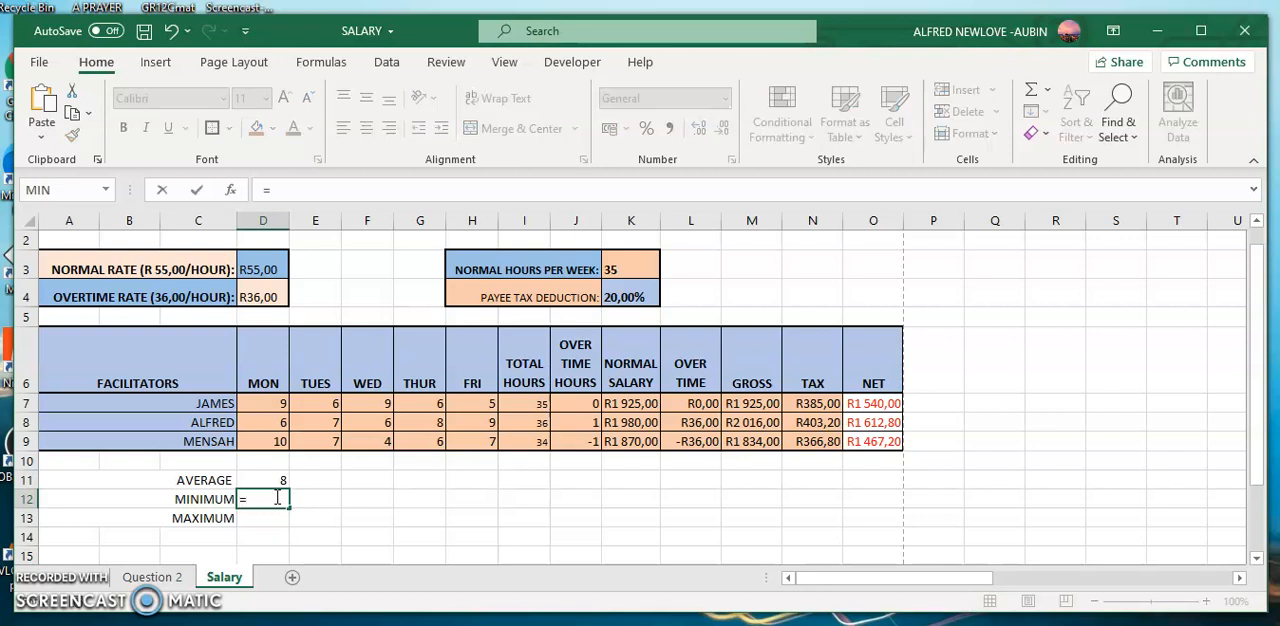
text(M)
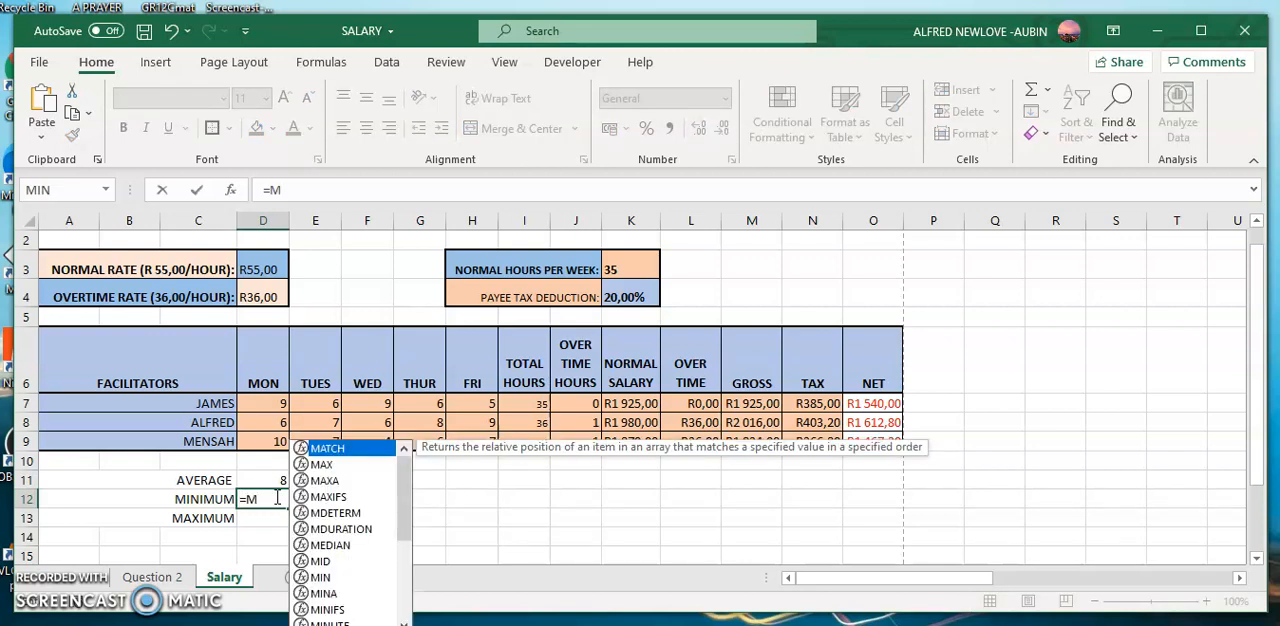
text(IN)
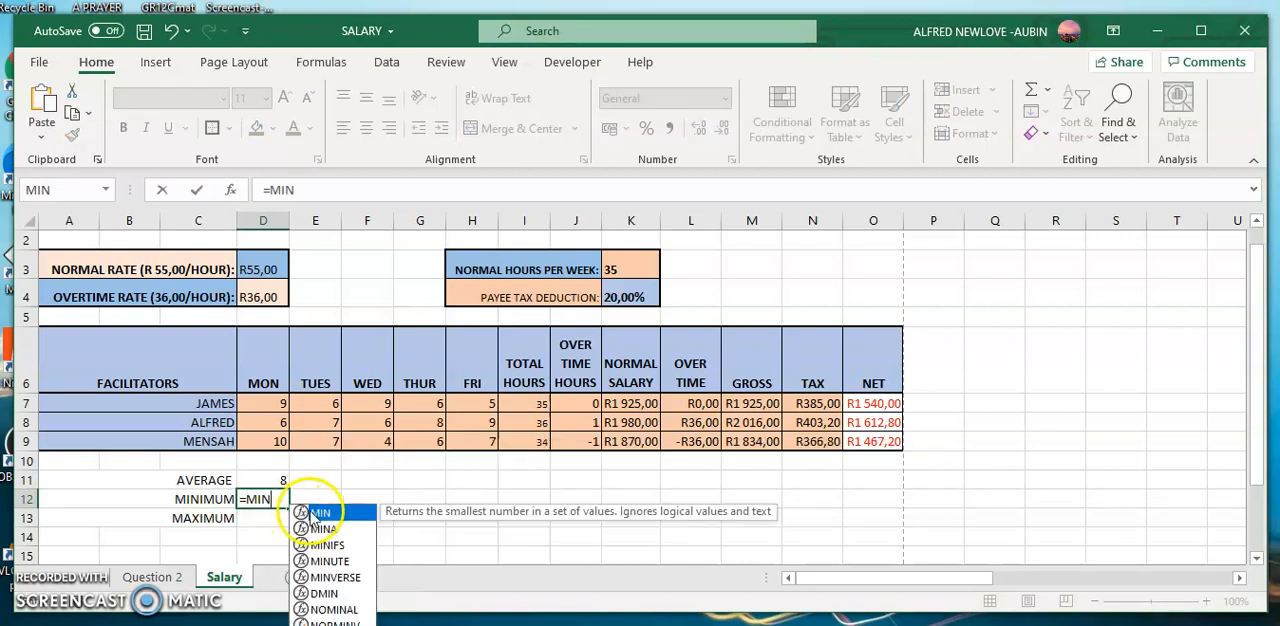
double_click(318, 513)
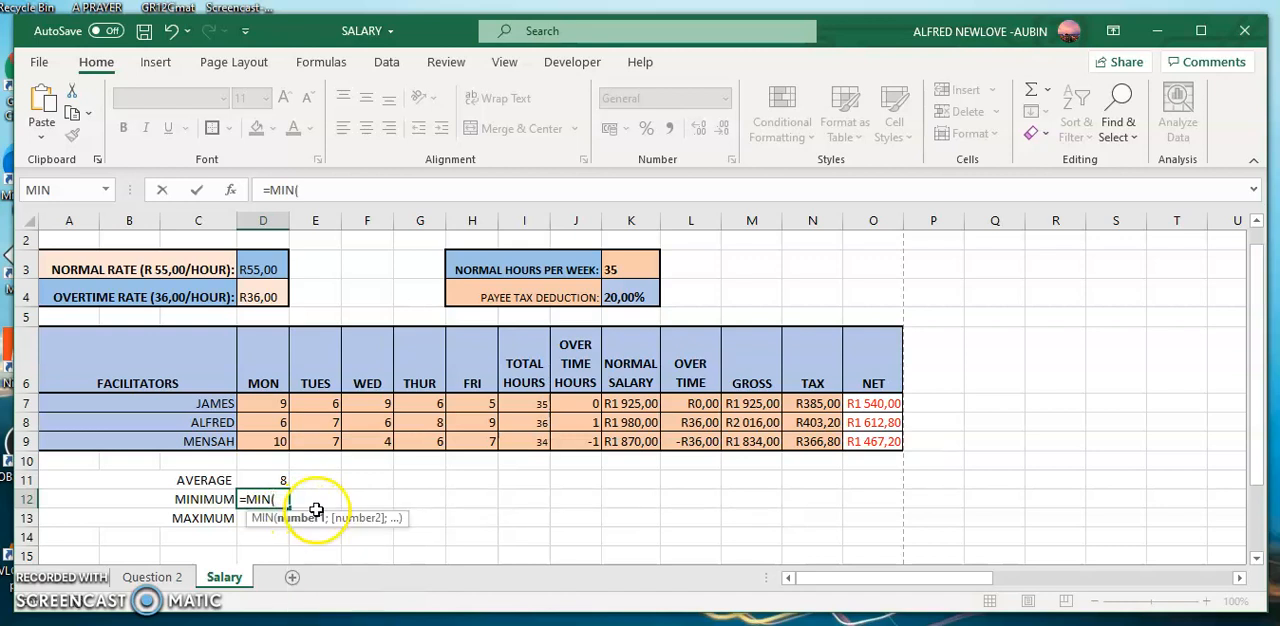
click(279, 404)
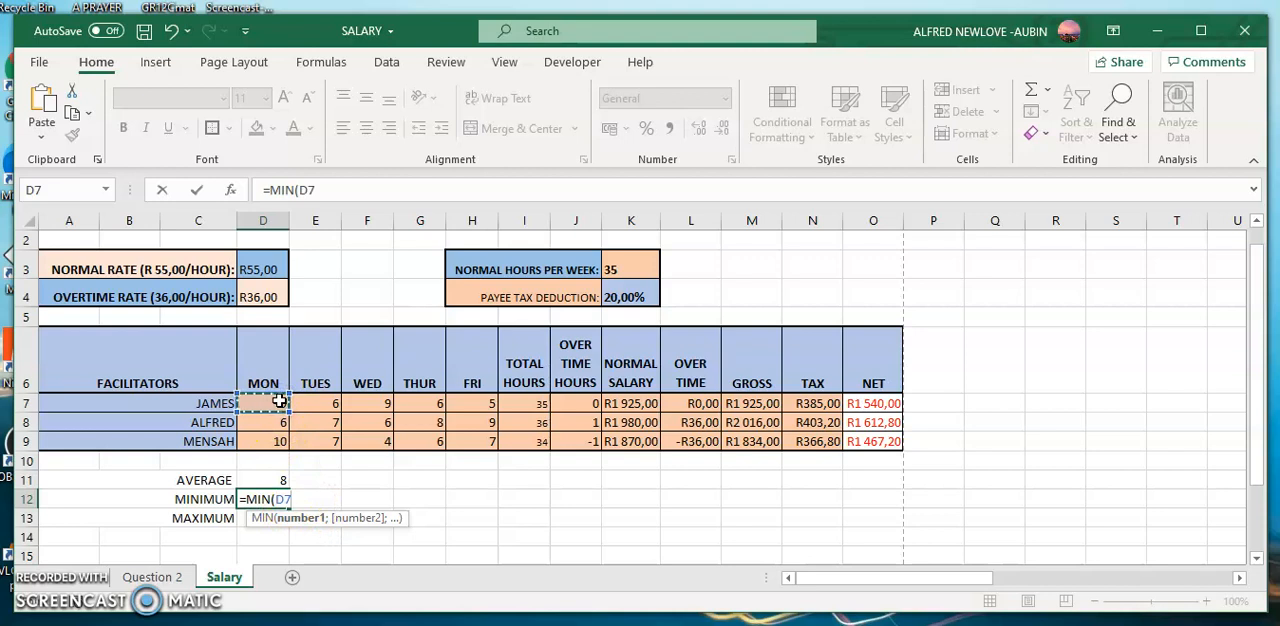
text(:)
drag(279, 401, 273, 441)
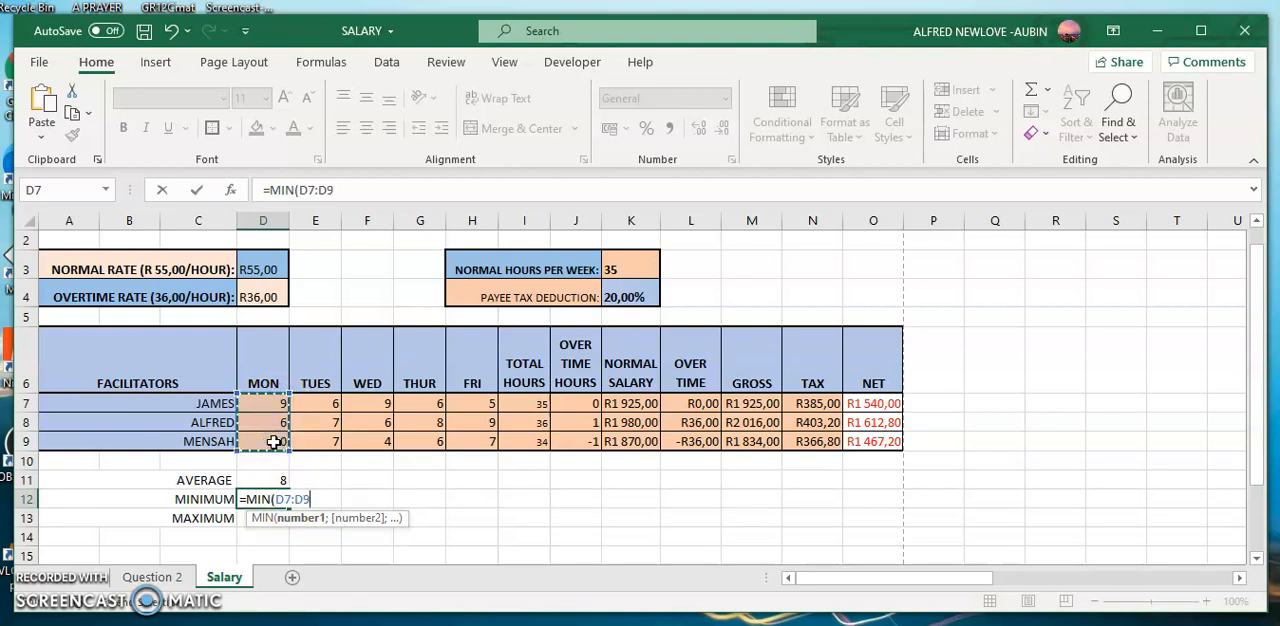
text())
key(Return)
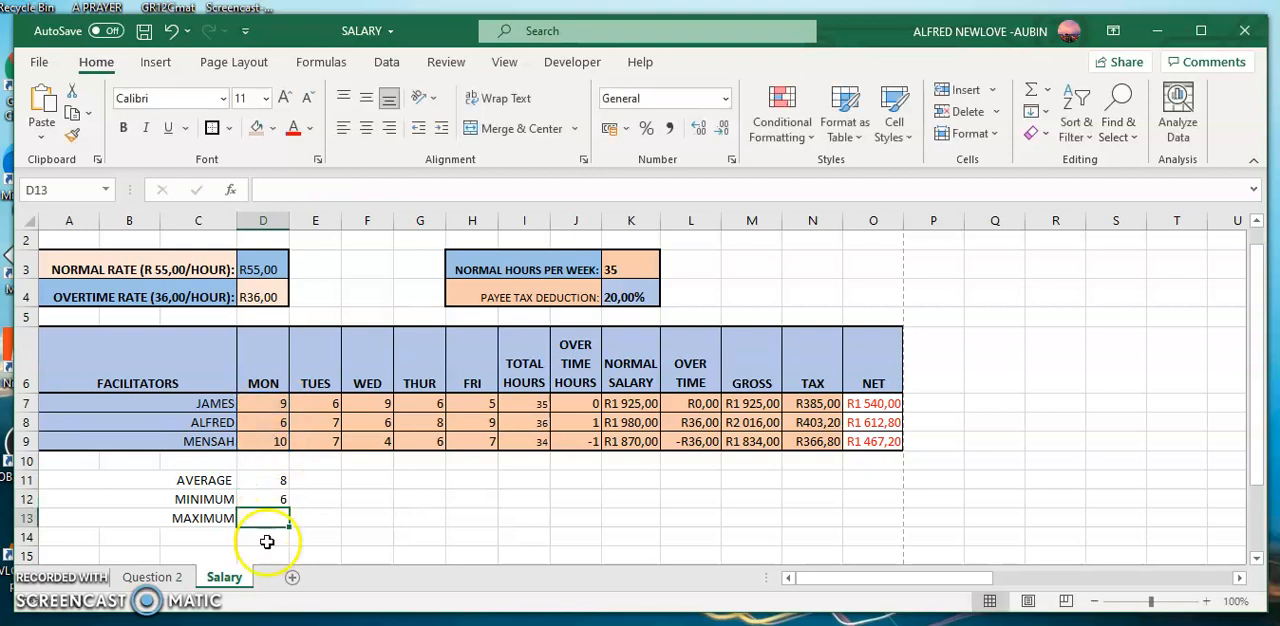
Enter the formula =MAX(D7:D9) in cell D13 for the Monday hours.
text(=)
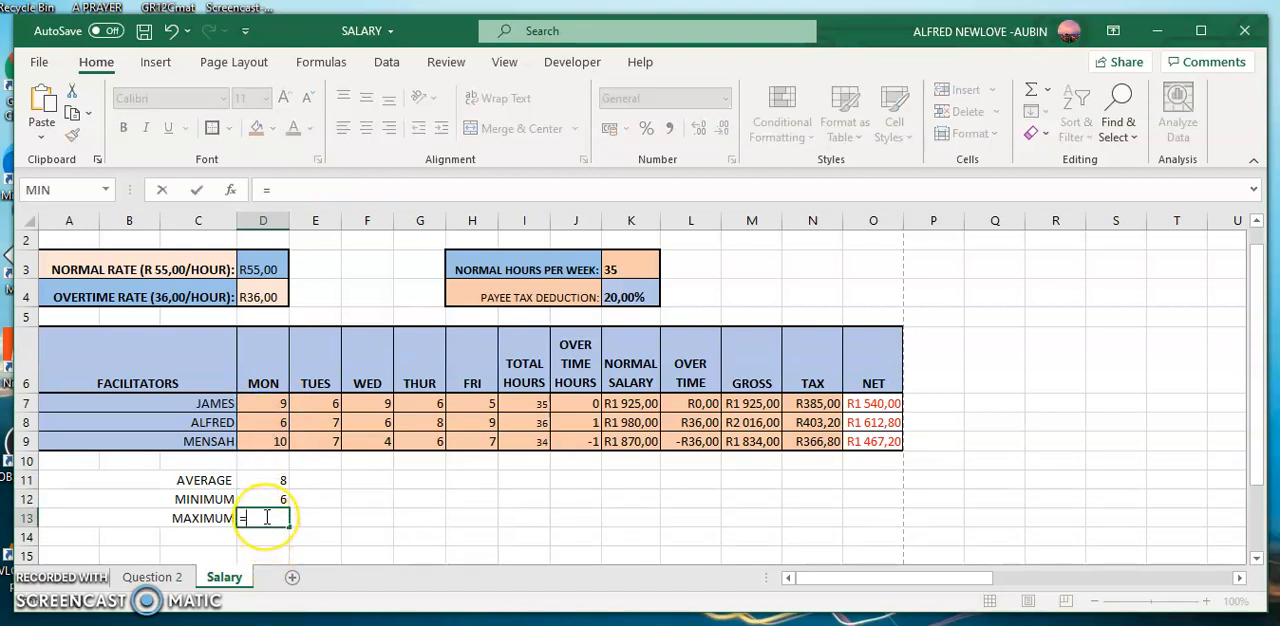
text(MAX)
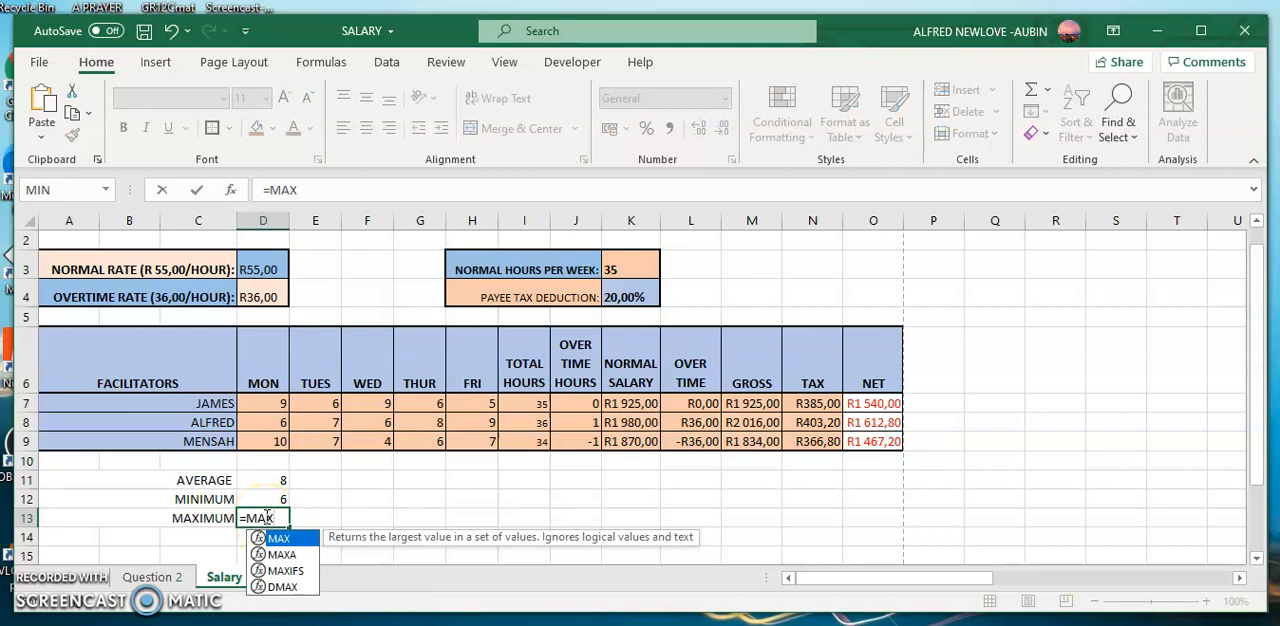
text(()
click(276, 403)
drag(276, 403, 276, 403)
drag(280, 441, 280, 441)
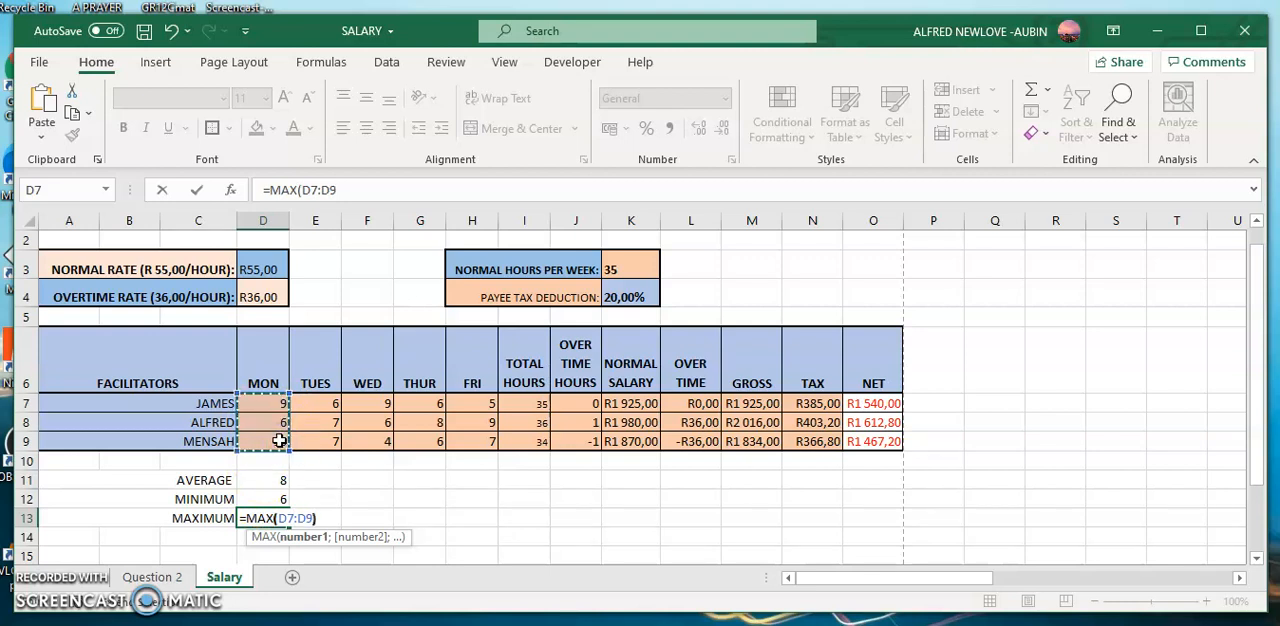
text())
key(Return)
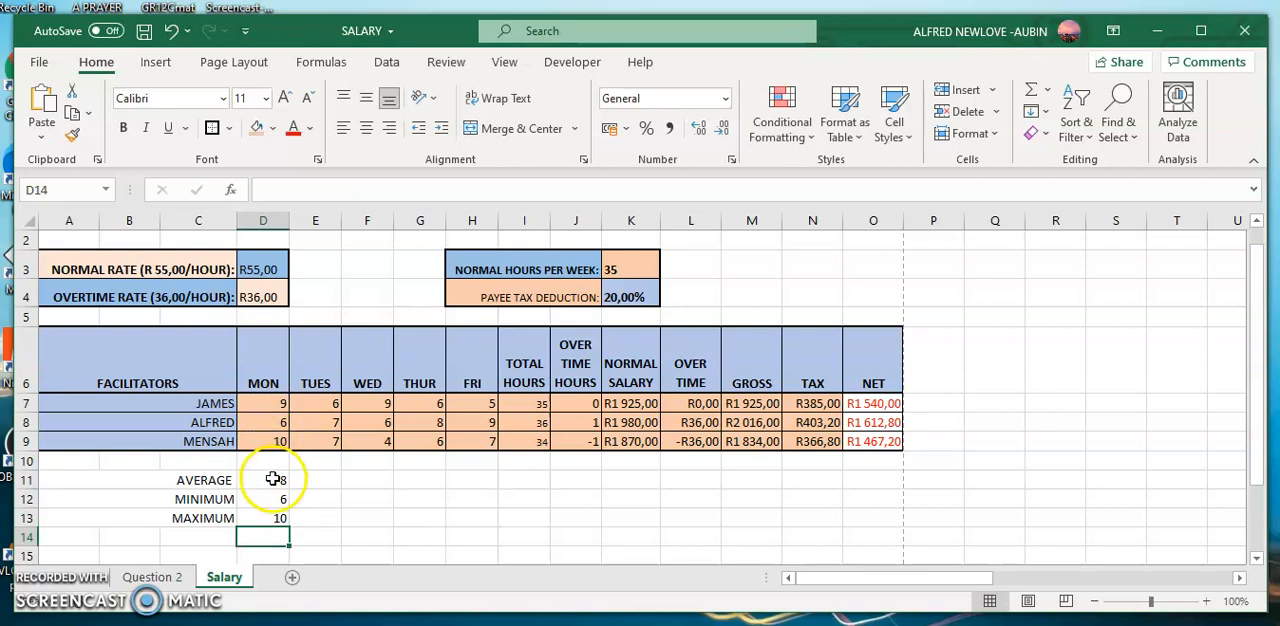
Fill the three formulas in D11:D13 across to the NET column, up to O13.
drag(273, 480, 273, 512)
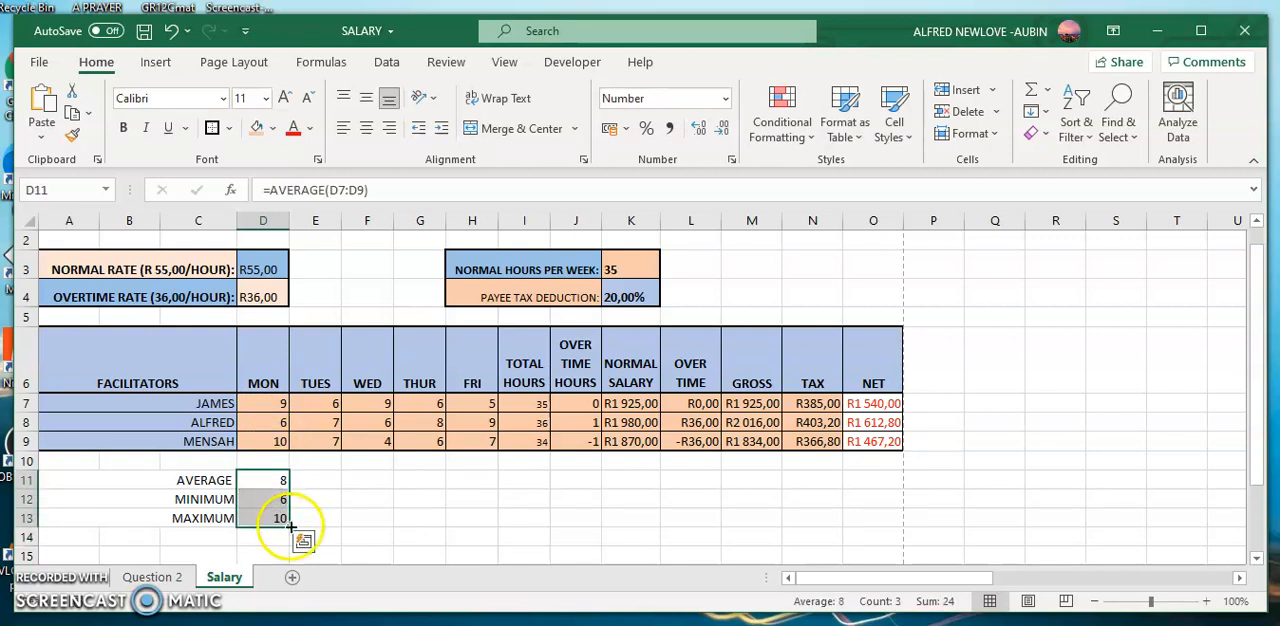
drag(289, 527, 880, 520)
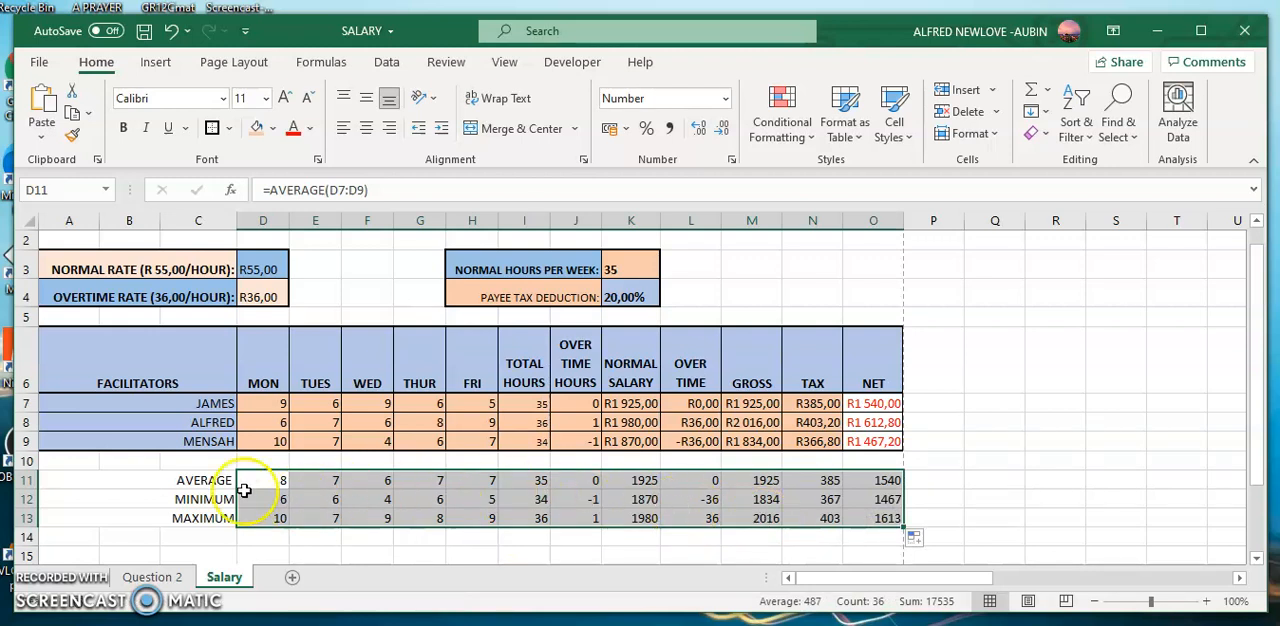
Apply All Borders and then Thick Outside Borders to the summary rows A11:O13.
drag(135, 482, 891, 515)
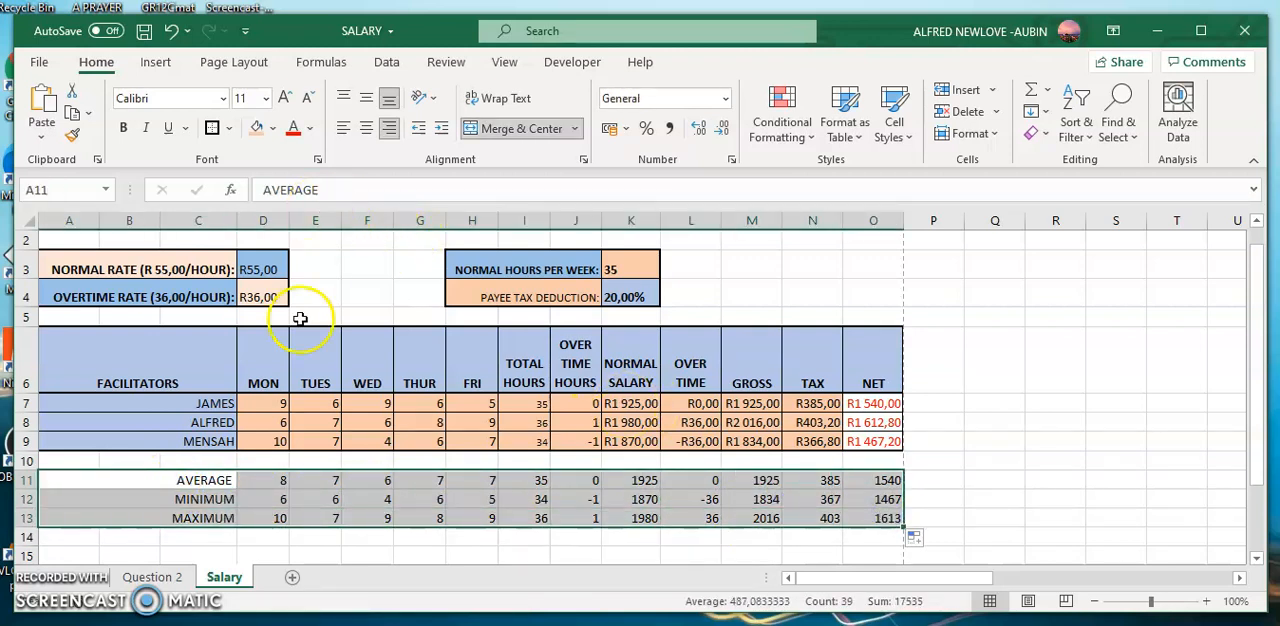
drag(185, 488, 870, 520)
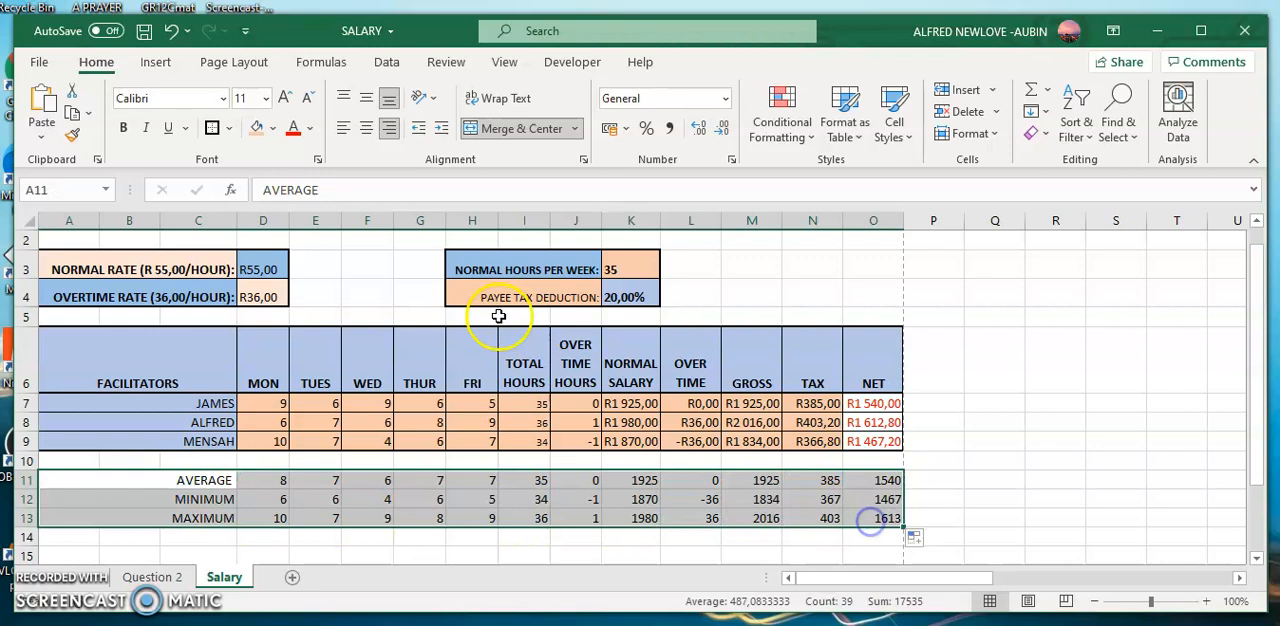
click(228, 128)
click(250, 317)
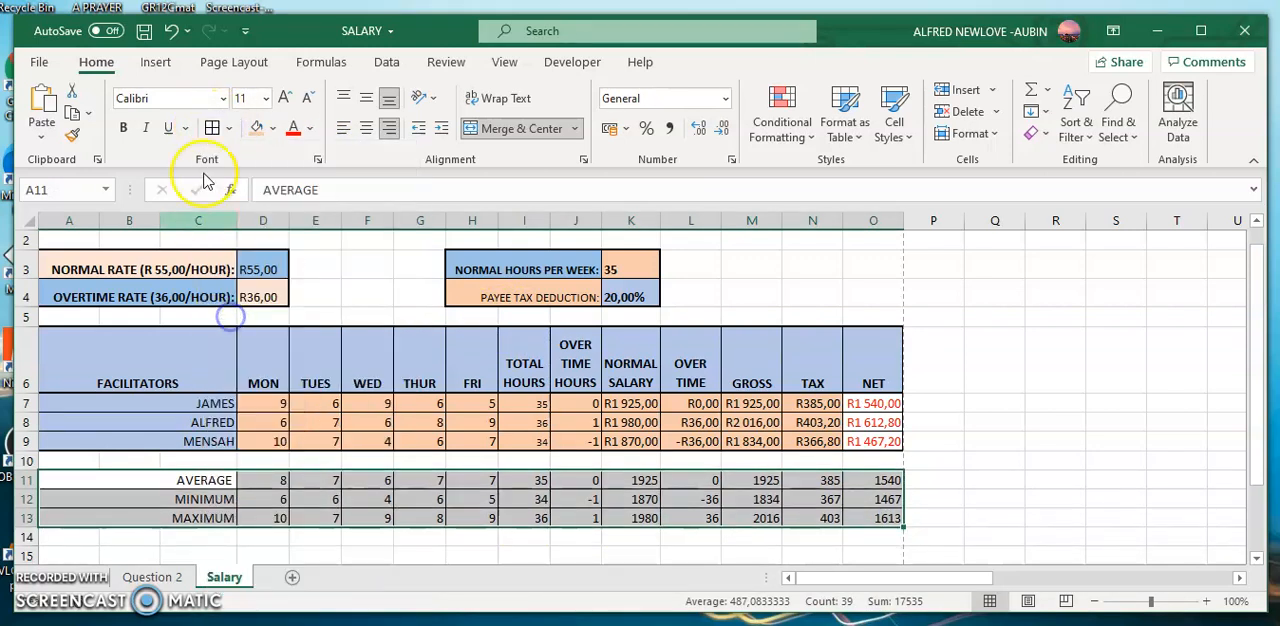
click(228, 128)
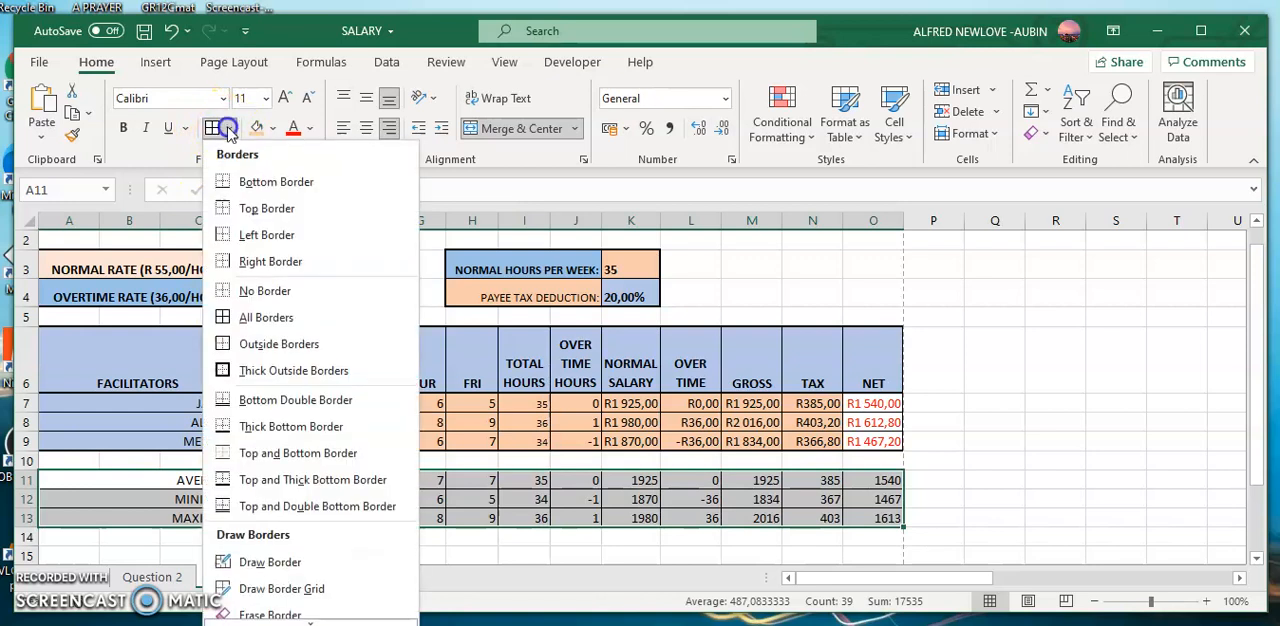
click(229, 371)
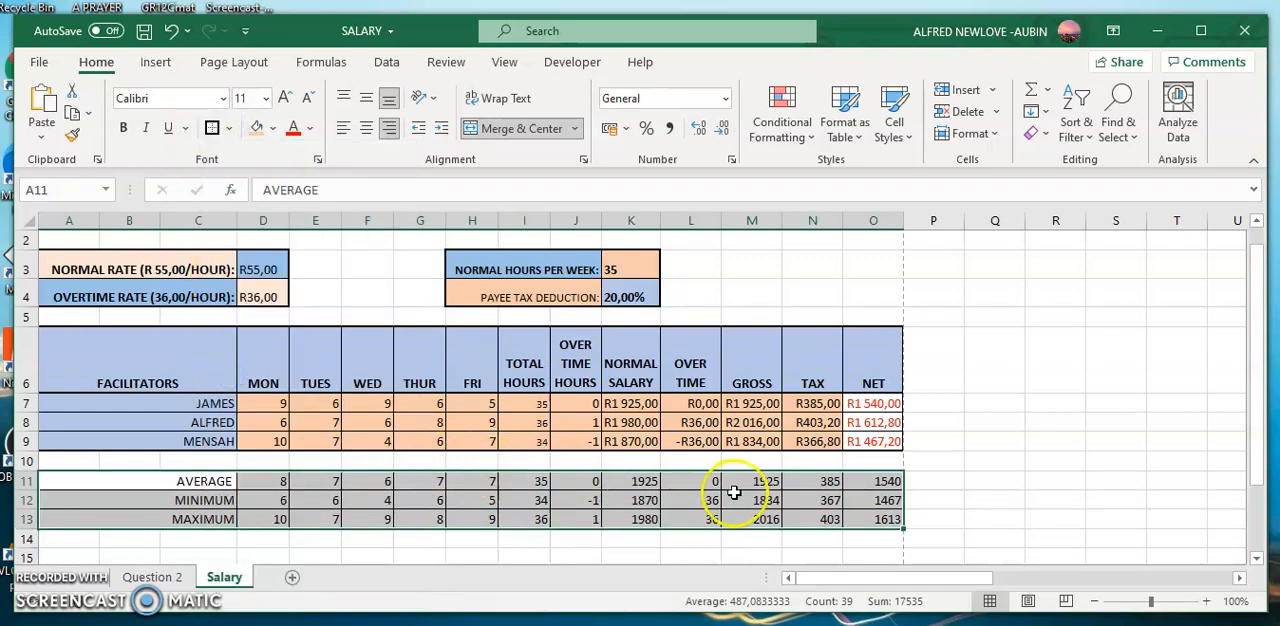
click(928, 488)
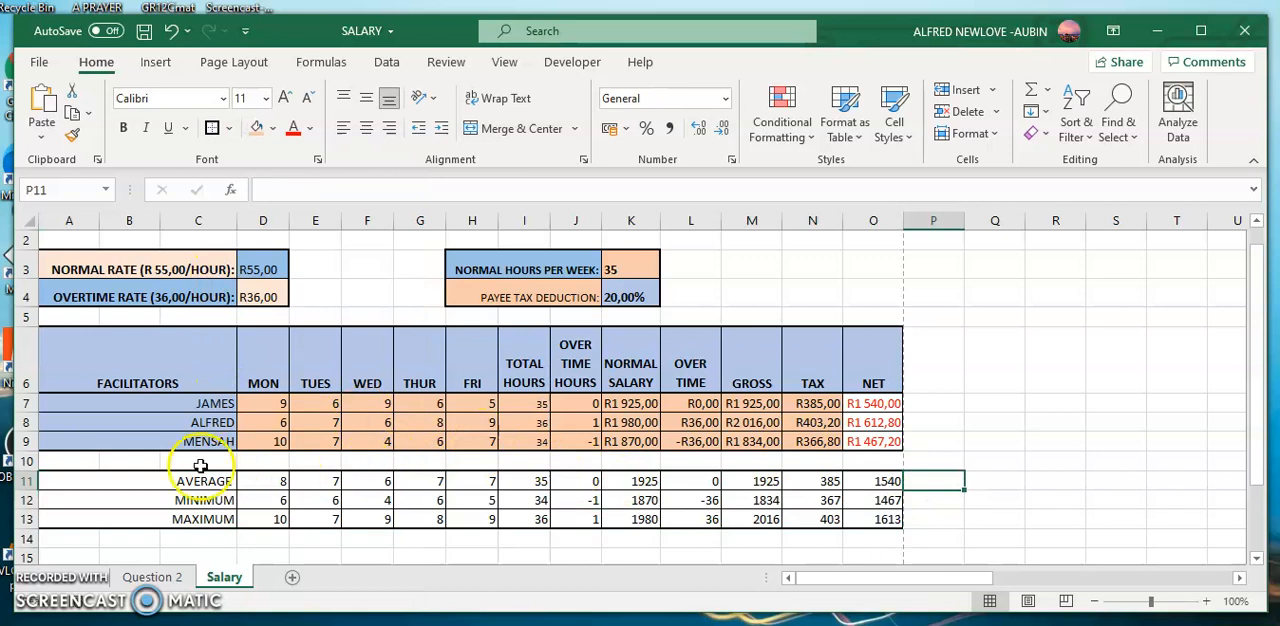
Apply a Bottom Double Border to the summary block A11:O13.
drag(167, 475, 893, 529)
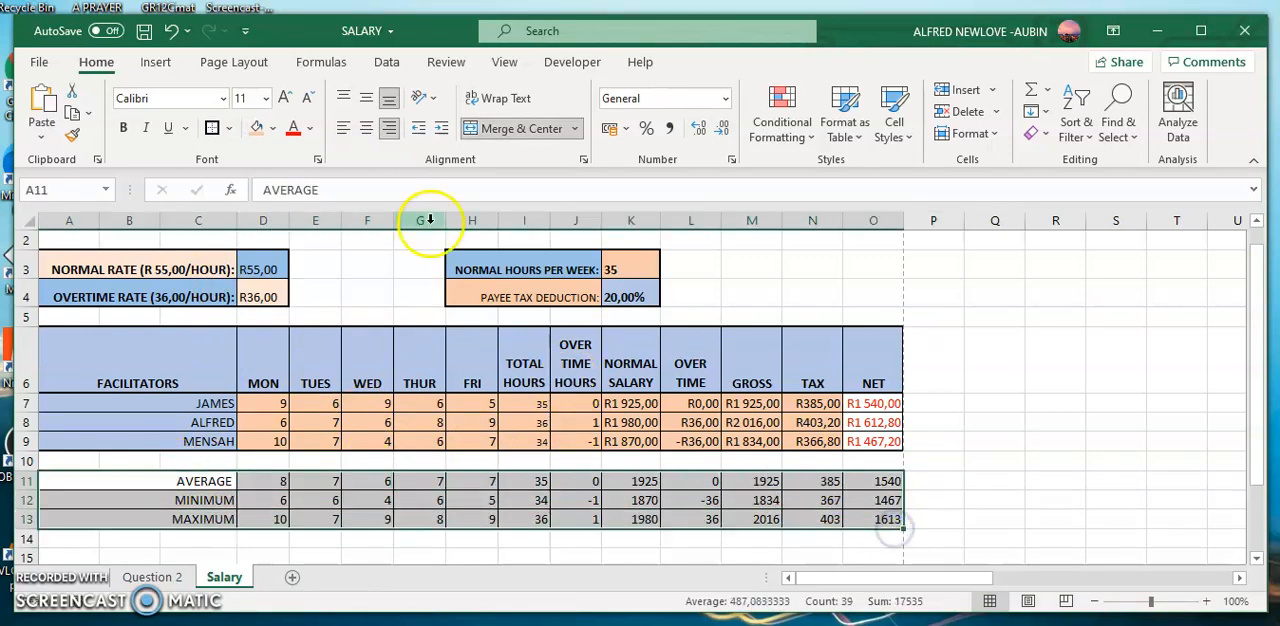
click(230, 128)
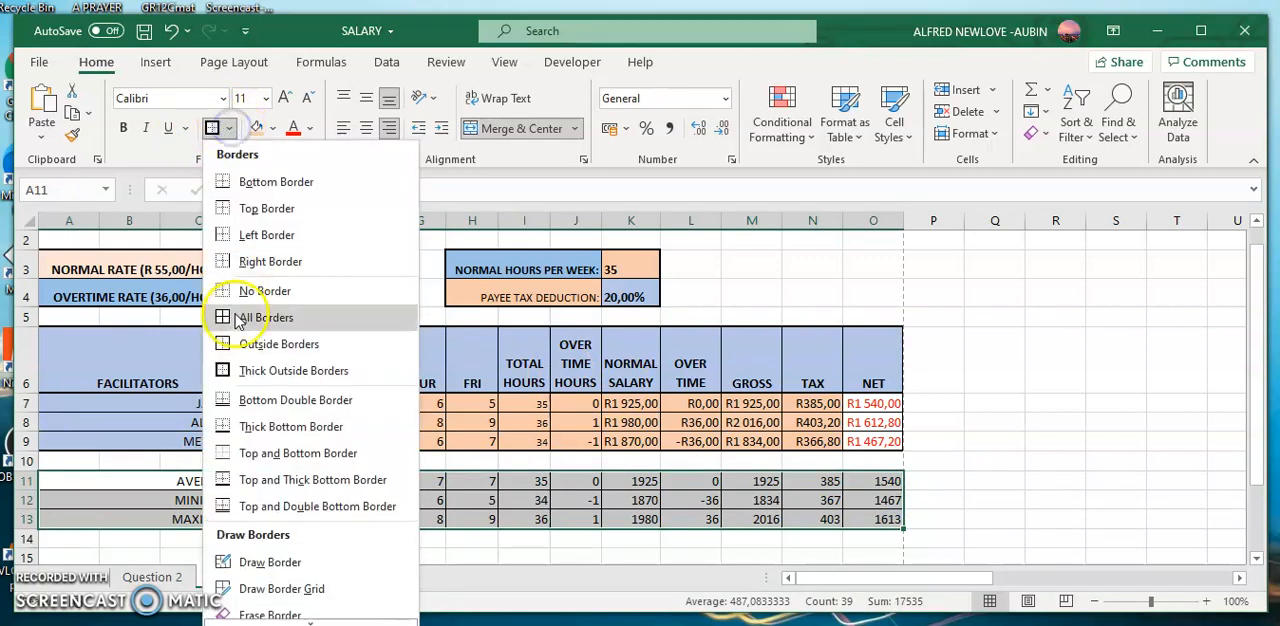
click(241, 400)
click(1006, 486)
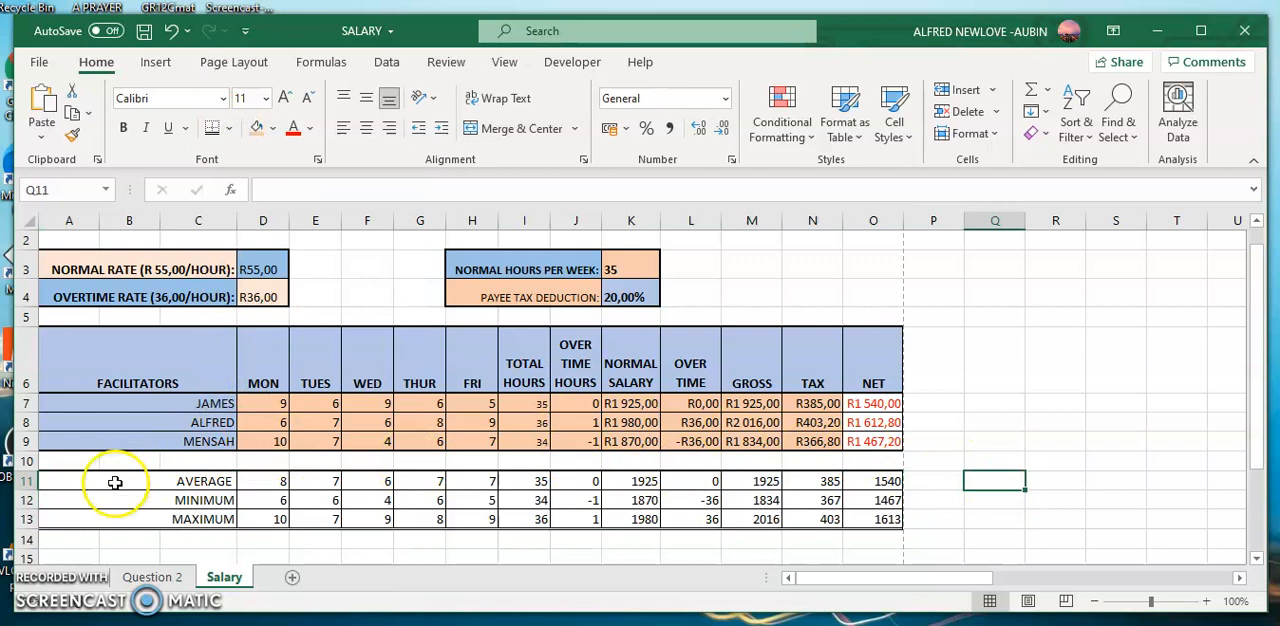
Fill the summary values in D11:N13 with the same light orange as the table's data rows.
drag(145, 478, 157, 516)
click(157, 486)
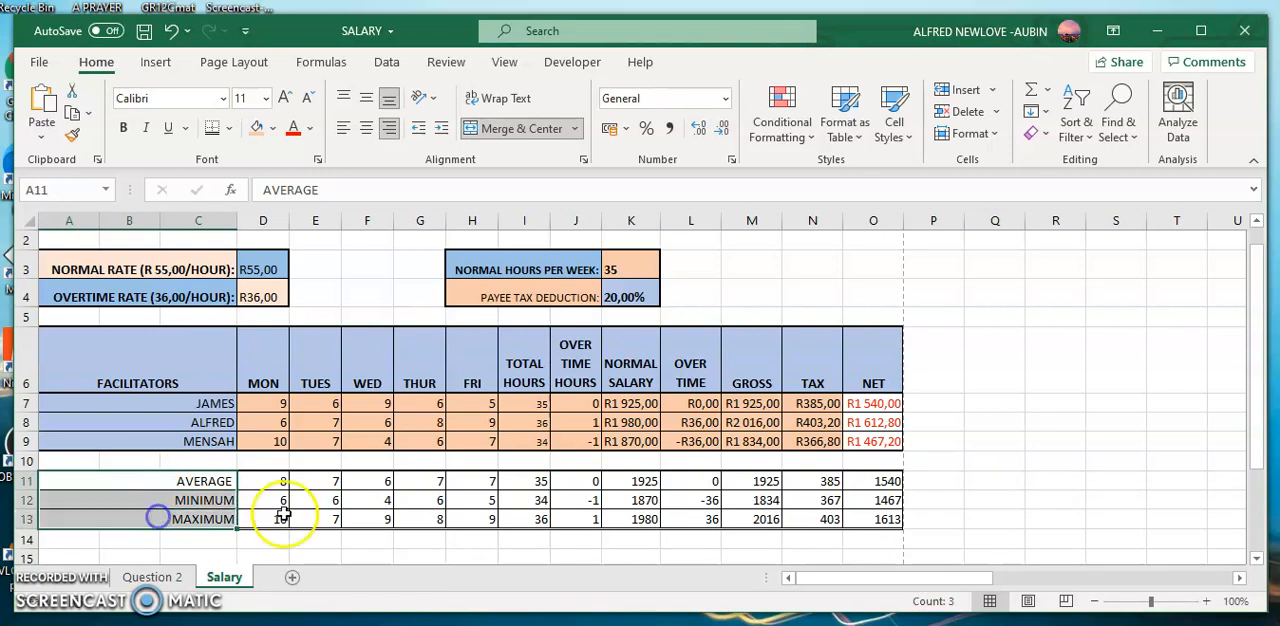
drag(268, 486, 792, 522)
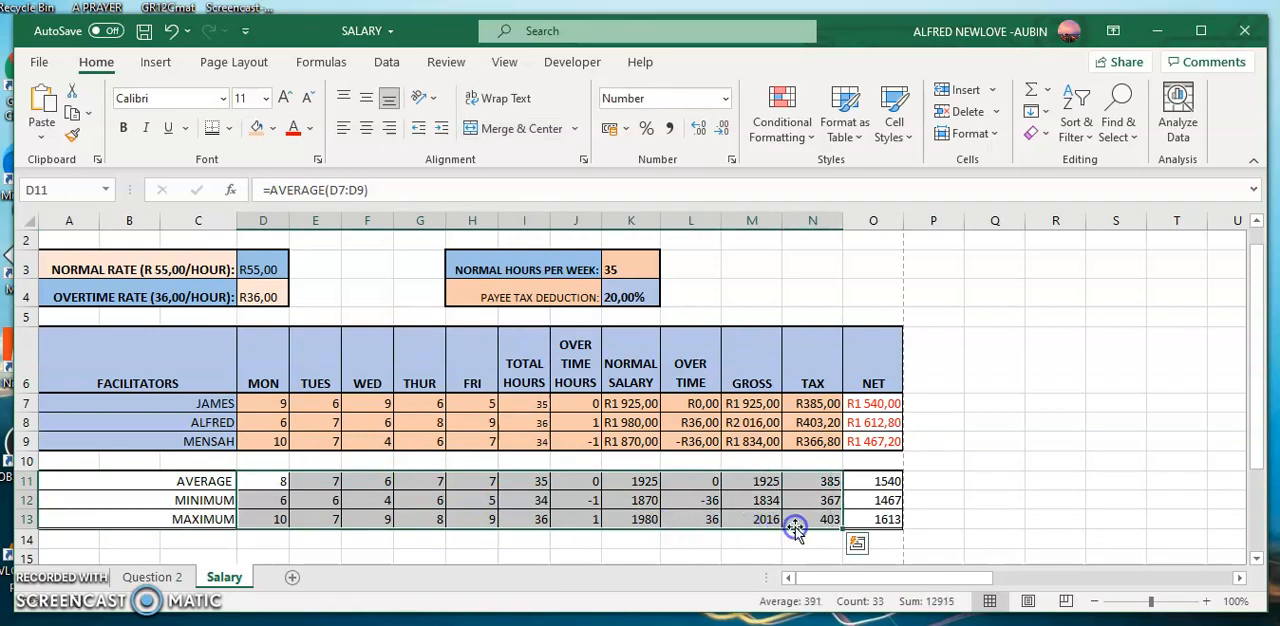
click(257, 132)
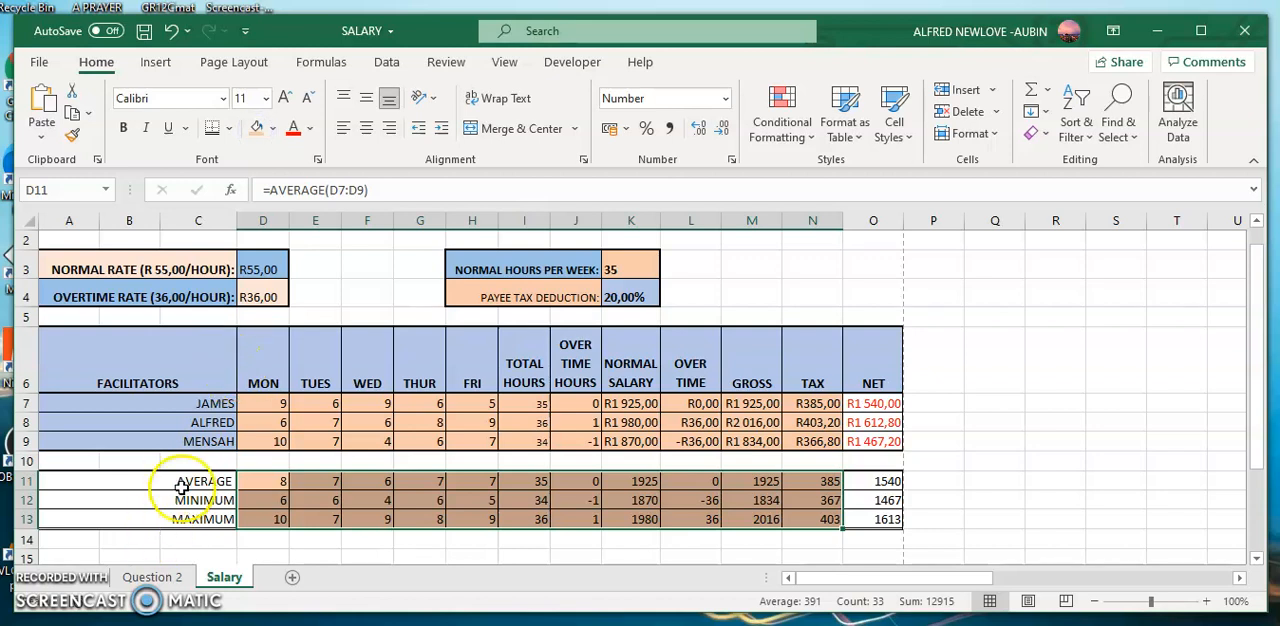
Fill the summary labels in A11:C13 with the facilitator rows' light blue and set the NET summary values in O11:O13 to red font.
drag(187, 478, 187, 515)
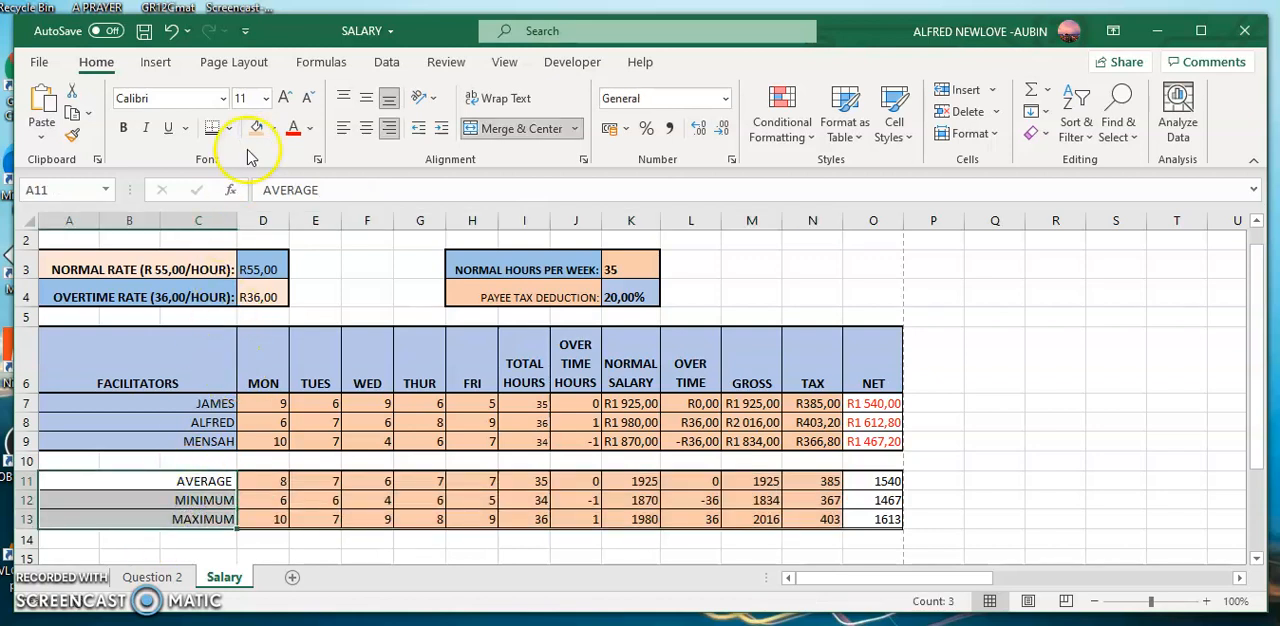
click(273, 128)
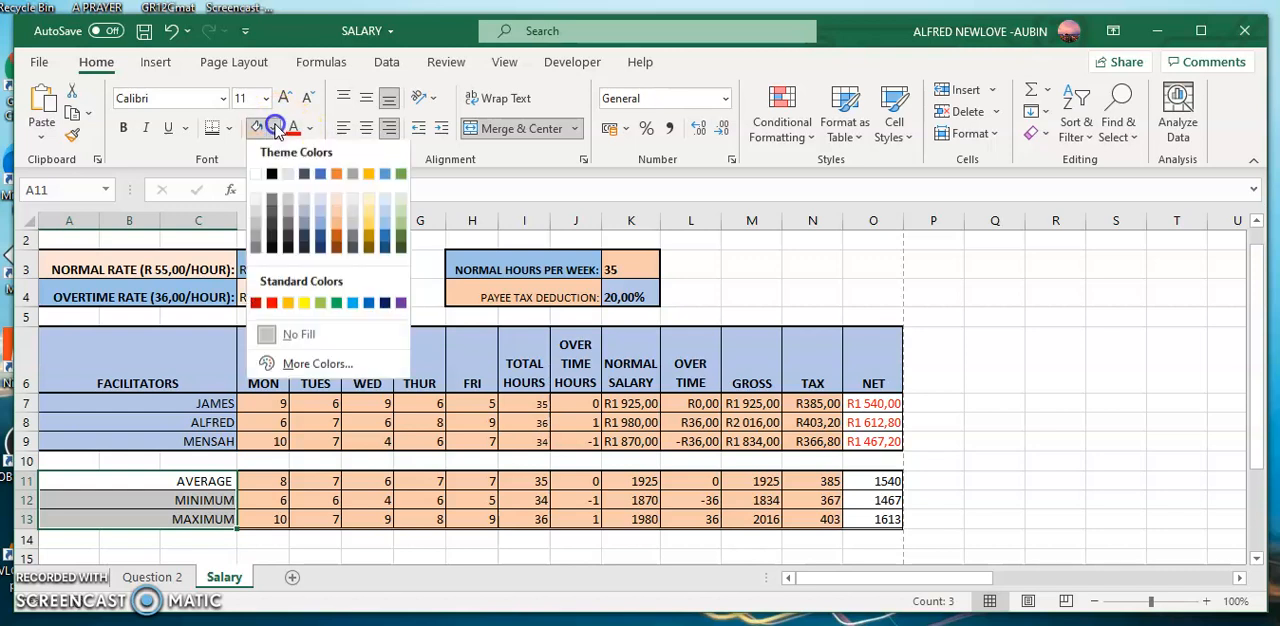
click(318, 216)
click(462, 511)
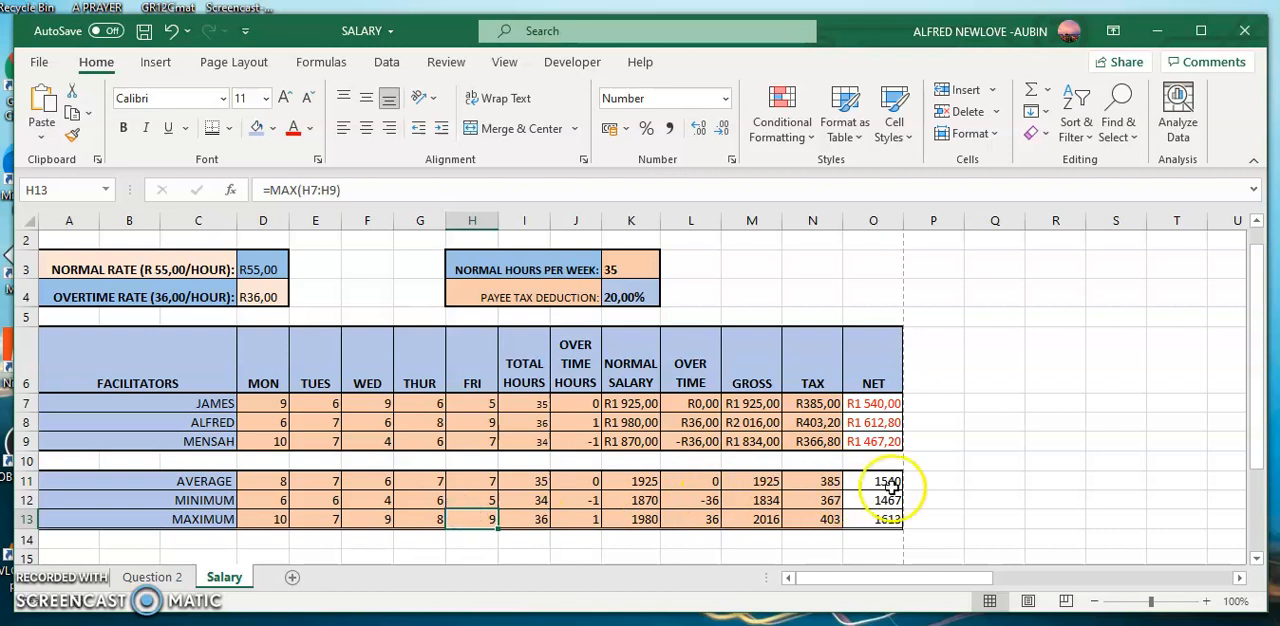
drag(880, 483, 884, 515)
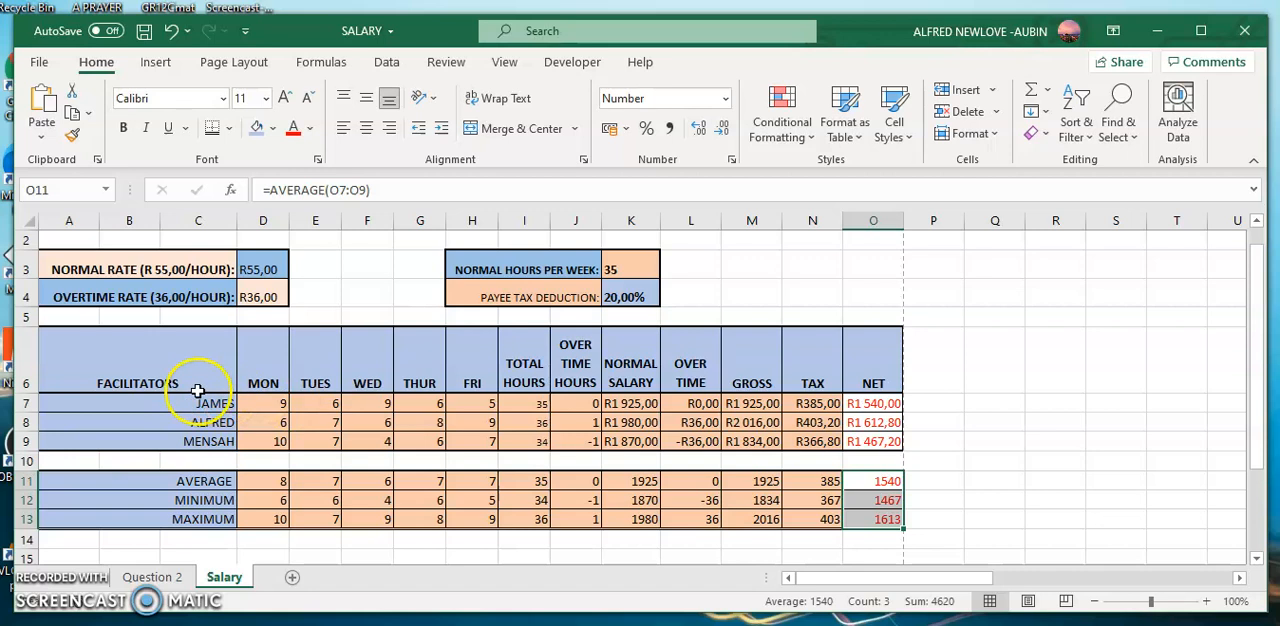
Centre the contents of the whole table and summary block A6:O13 horizontally, and save the workbook.
click(232, 366)
drag(237, 366, 877, 518)
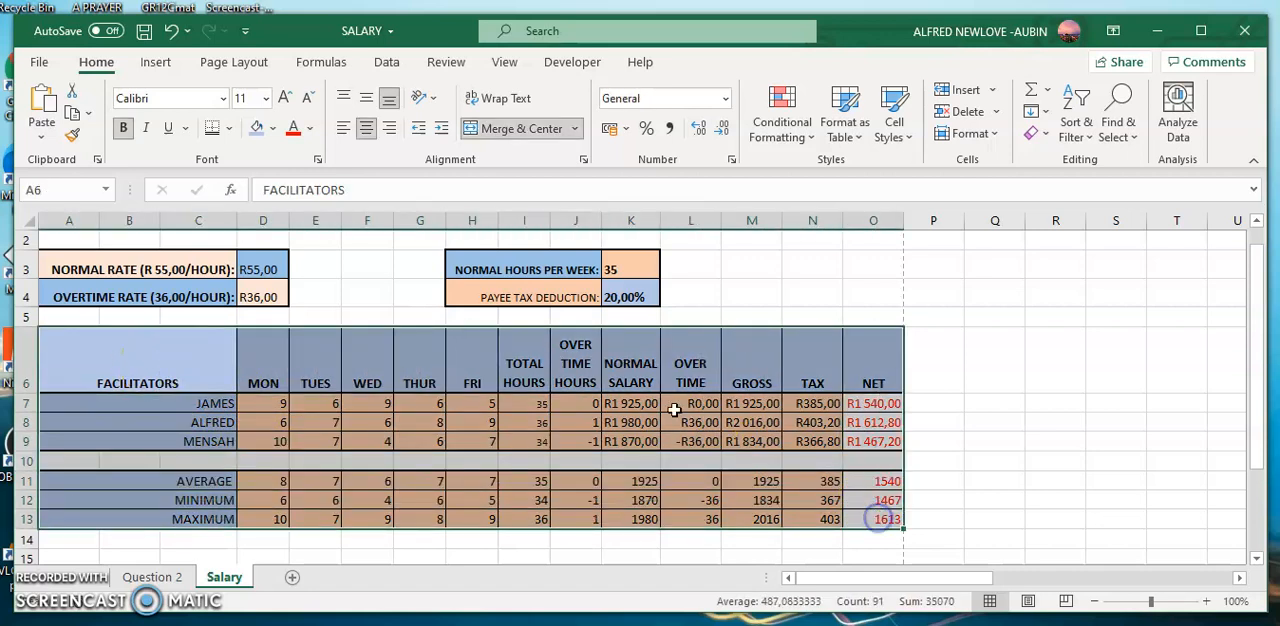
click(367, 129)
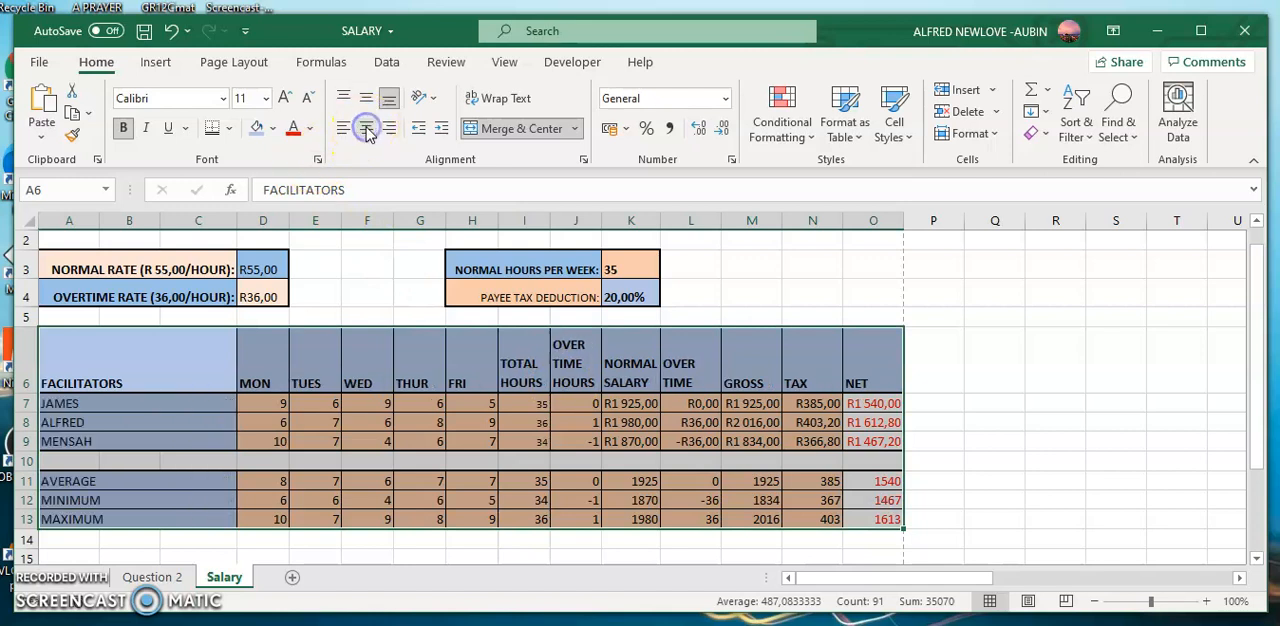
click(367, 129)
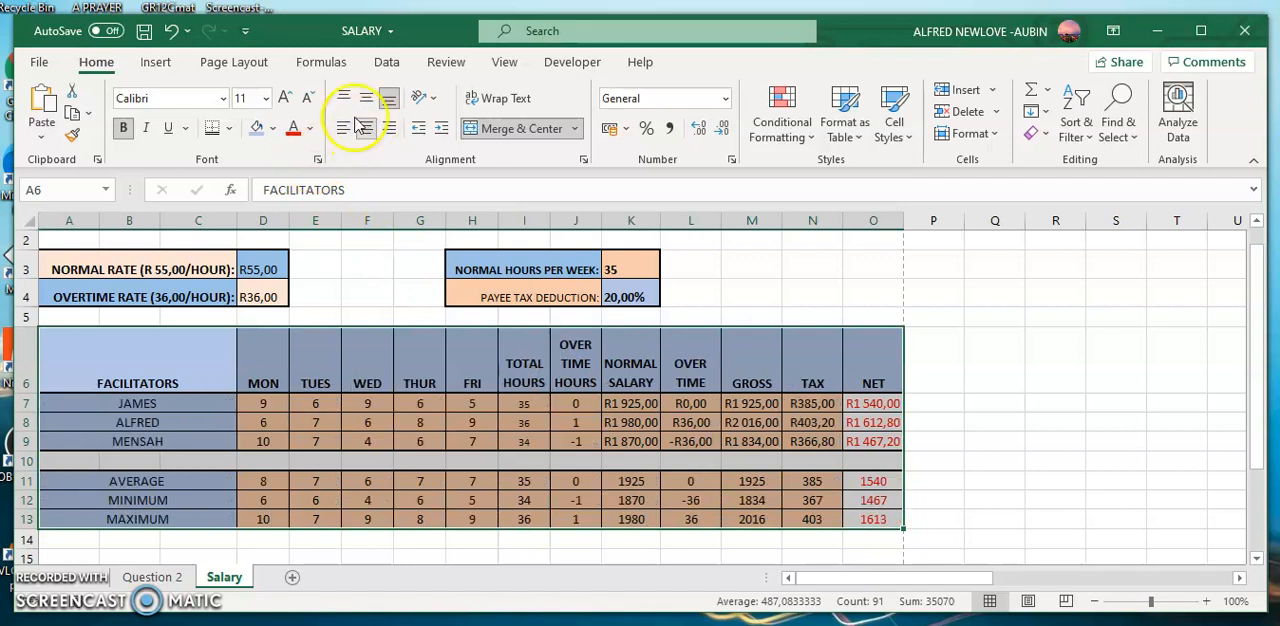
click(144, 31)
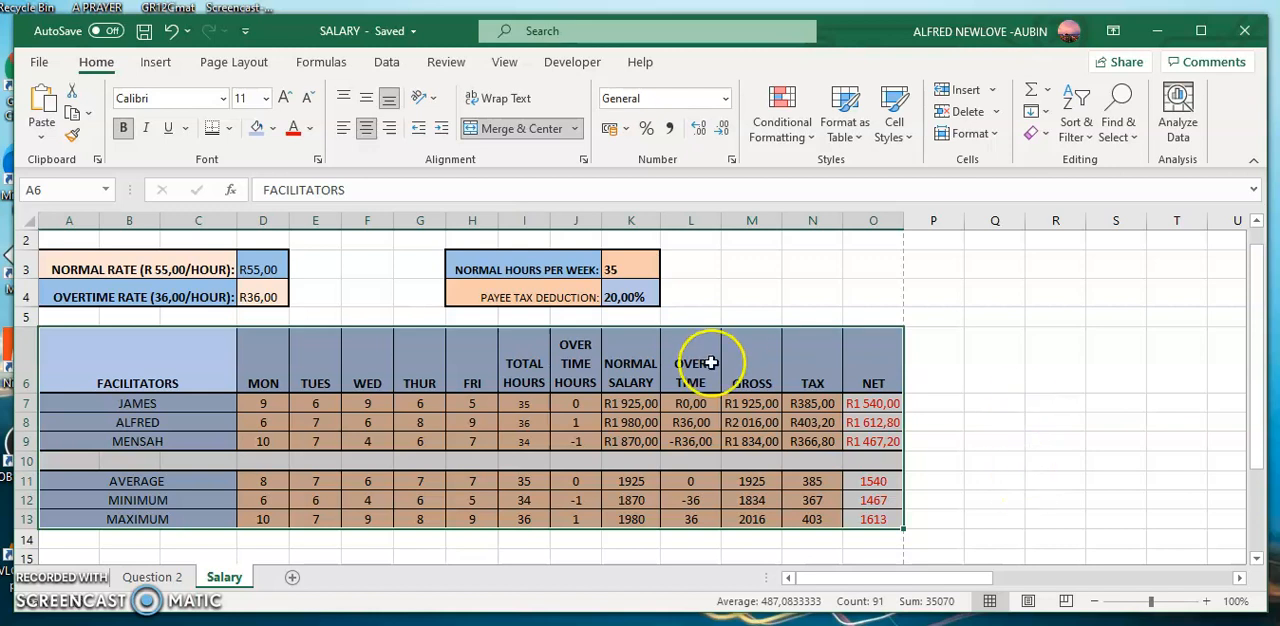
click(144, 33)
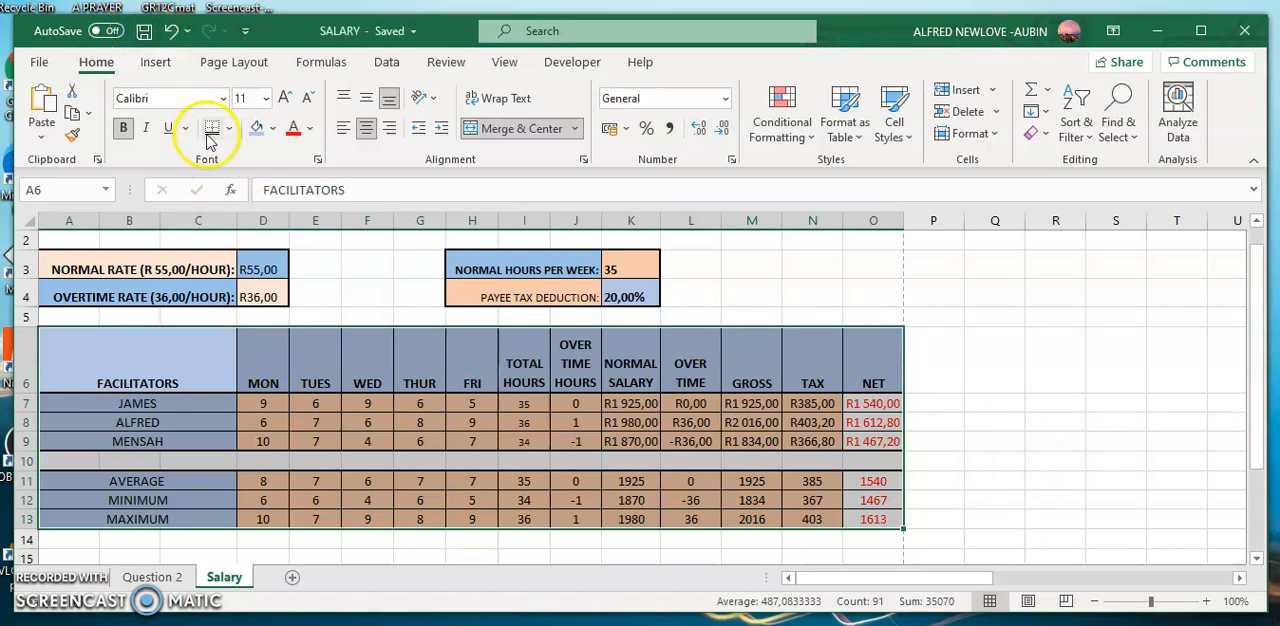